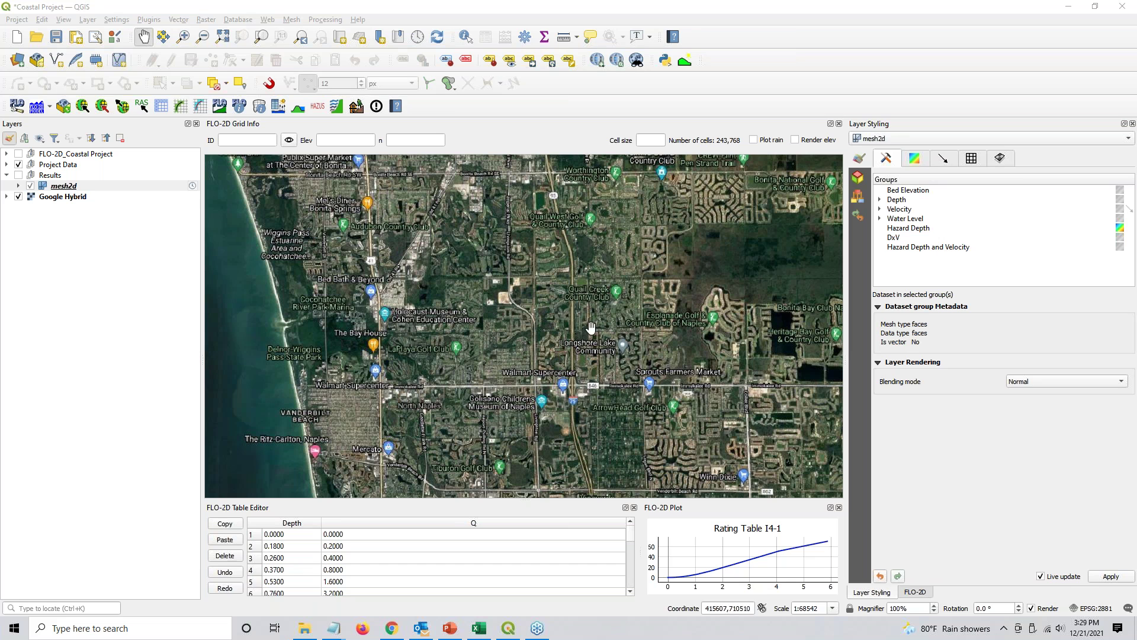
# Turn on the mesh2d results, then zoom and pan to centre them on the map
pyautogui.click(19, 174)
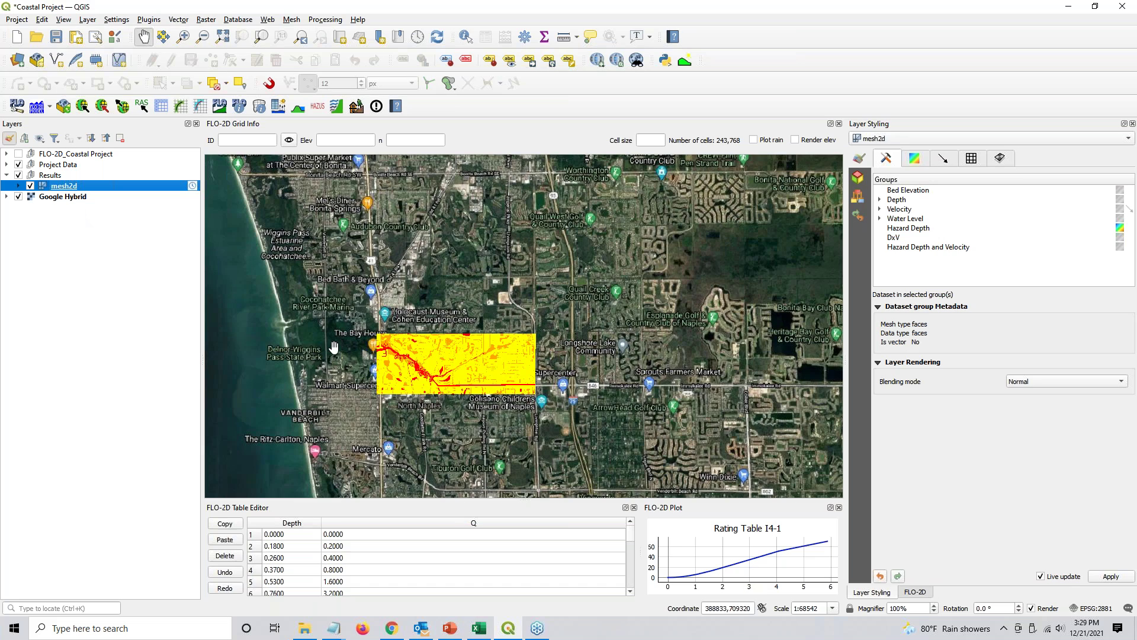
pyautogui.scroll(1, 421, 374)
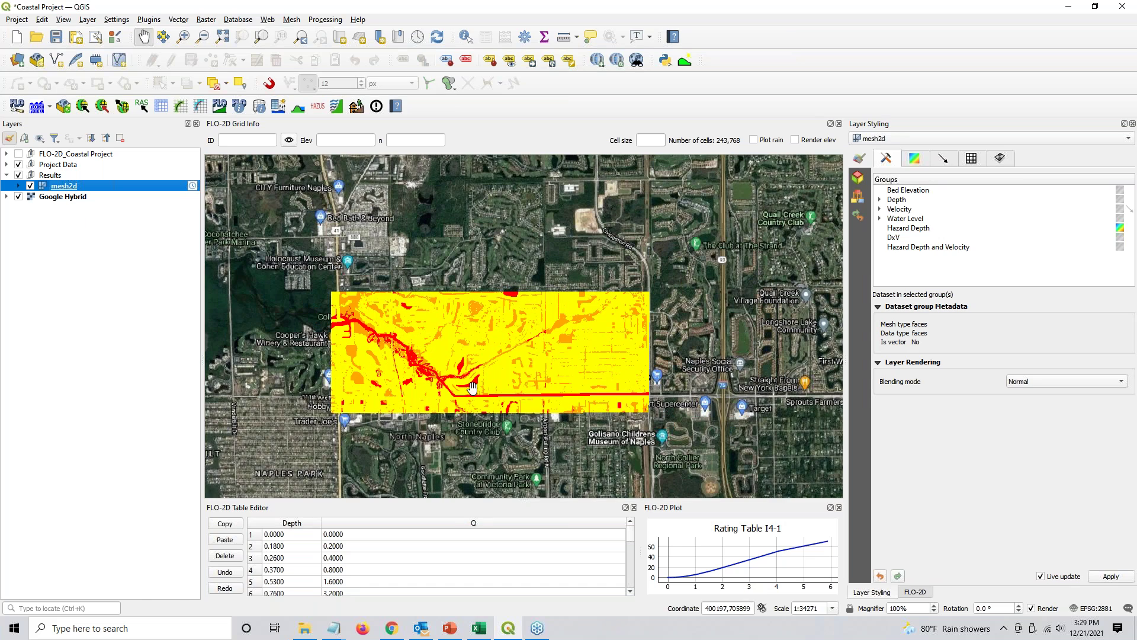
pyautogui.moveTo(497, 343); pyautogui.dragTo(539, 279)
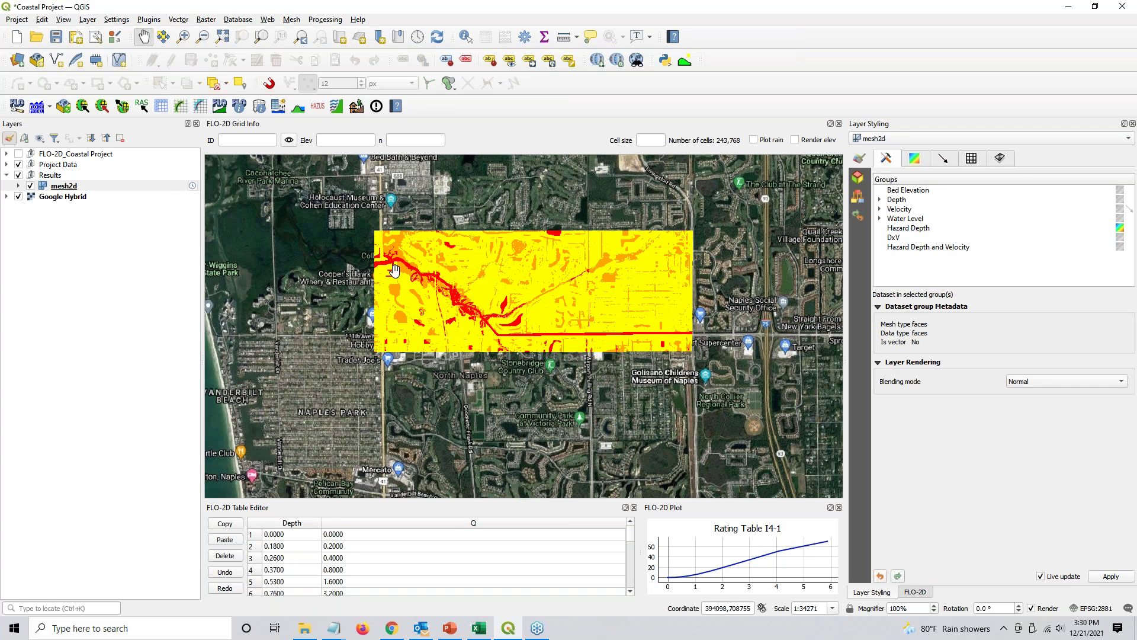
pyautogui.scroll(1, 404, 296)
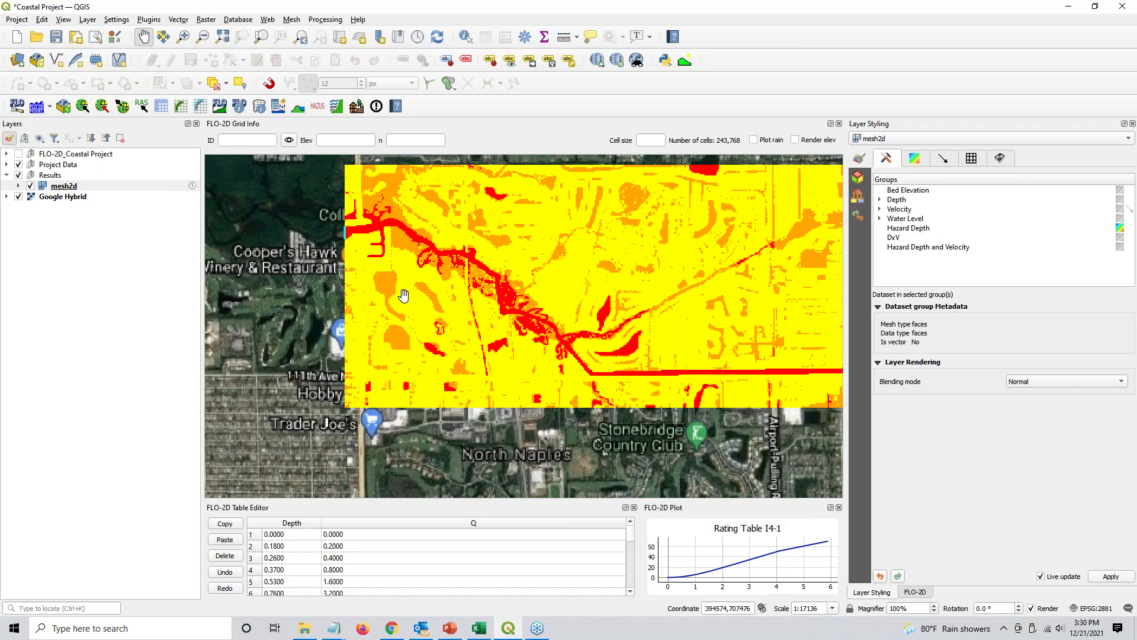
# Hide mesh2d, shift the view left, show it again, and open FLO-2D Control Variables
pyautogui.click(18, 175)
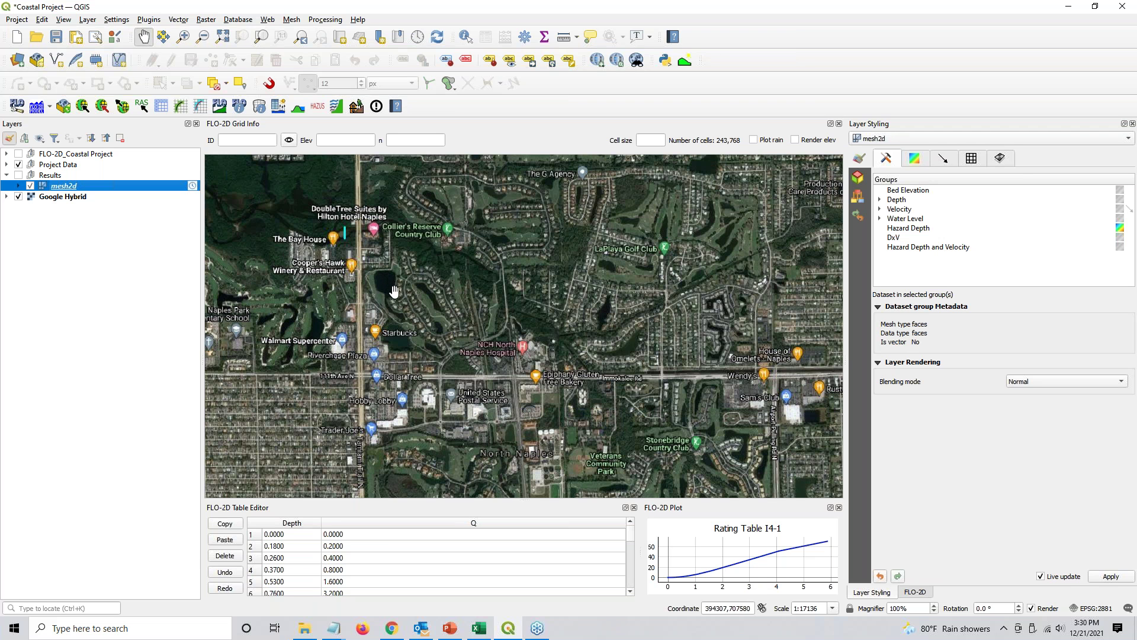
pyautogui.click(382, 286)
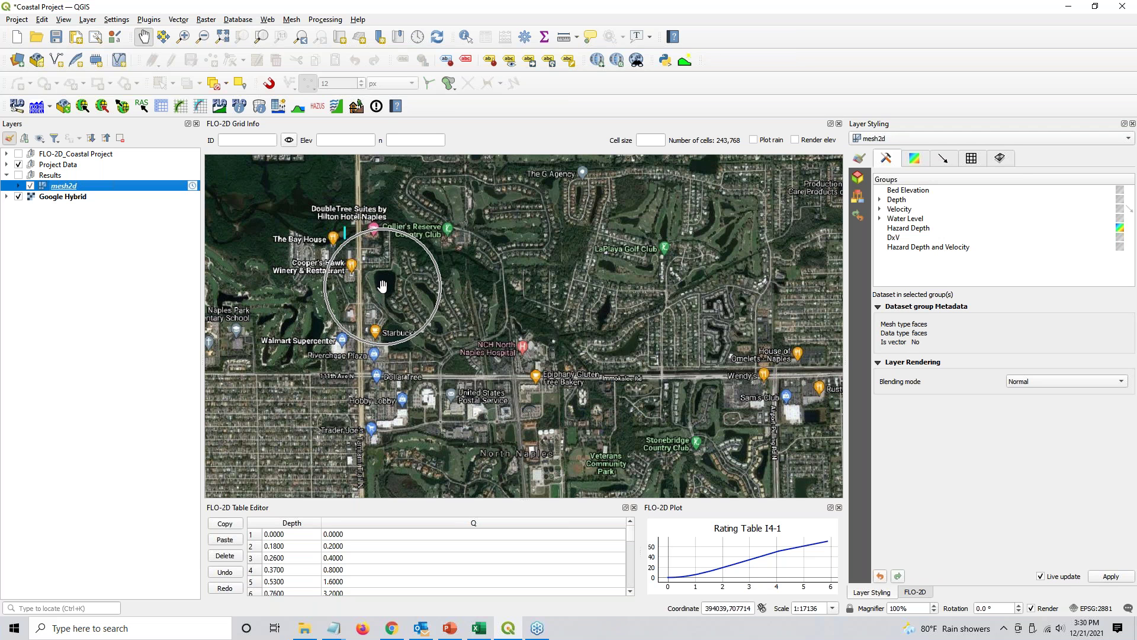
pyautogui.click(381, 287)
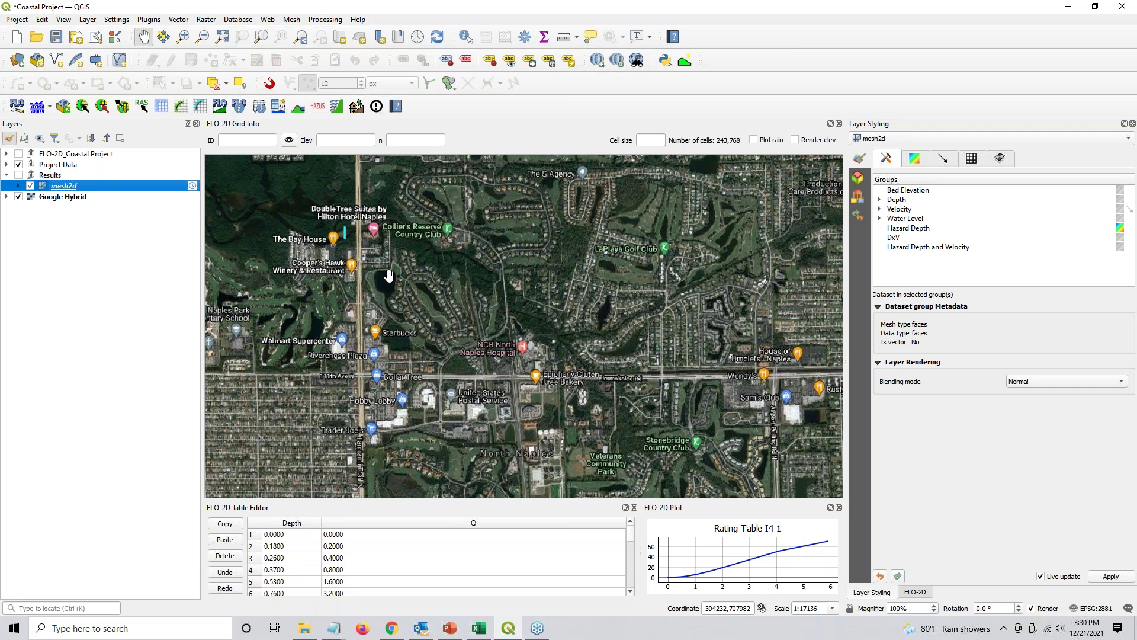
pyautogui.click(385, 283)
pyautogui.scroll(-1, 534, 340)
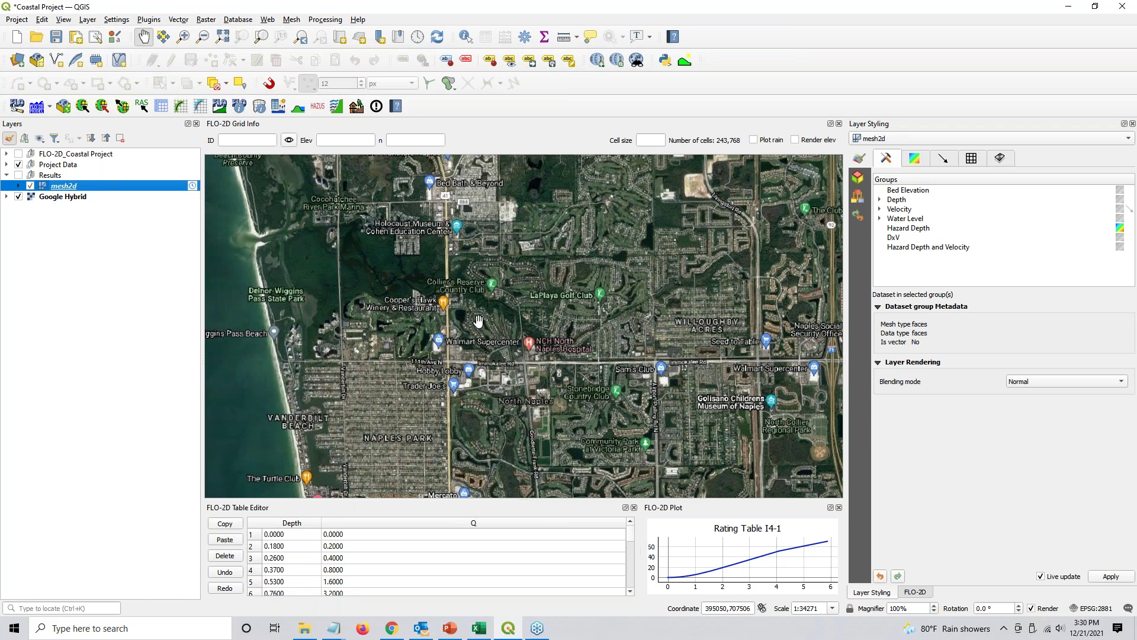
pyautogui.moveTo(472, 318); pyautogui.dragTo(394, 323)
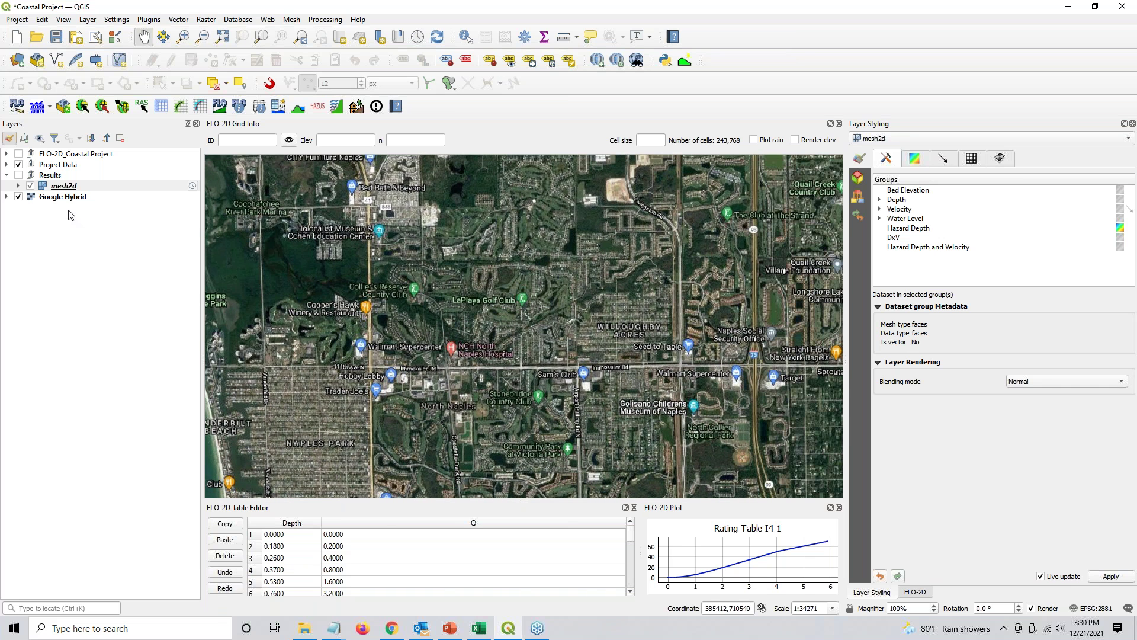
pyautogui.click(20, 183)
pyautogui.click(19, 175)
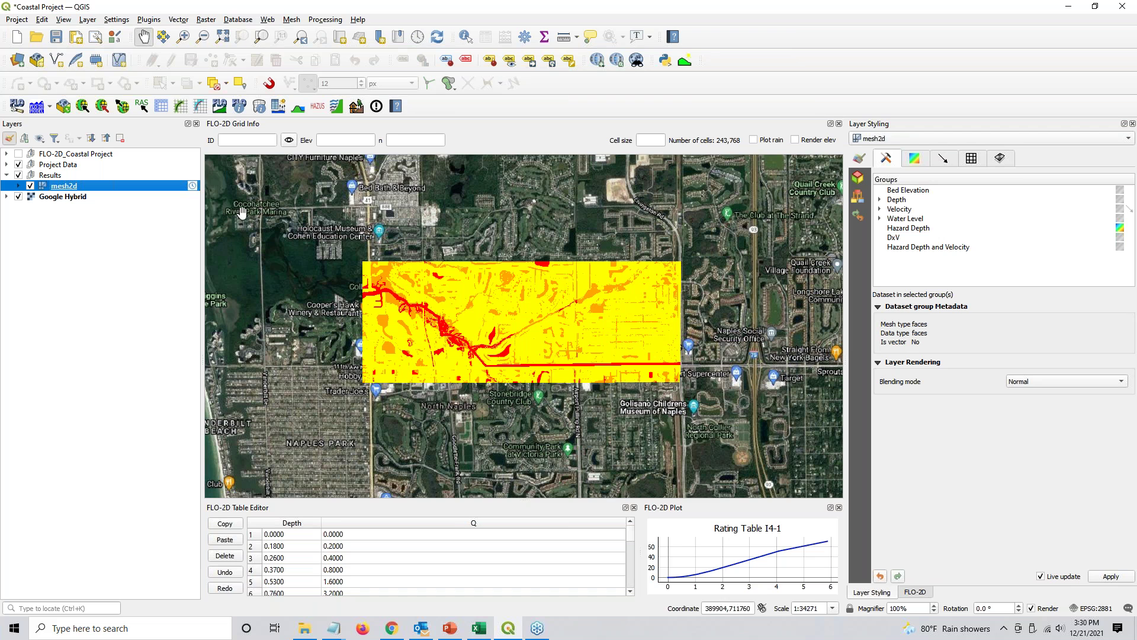
pyautogui.click(161, 106)
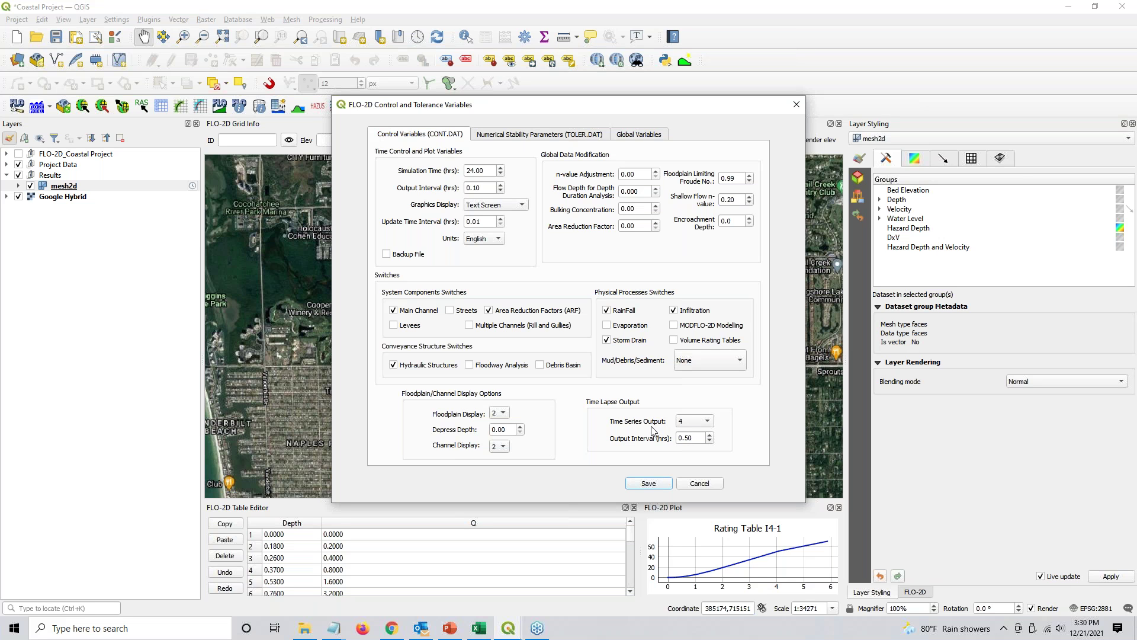
# Review Time Series Output 4, the 0.50-hour output interval and simulation time, then cancel
pyautogui.click(692, 423)
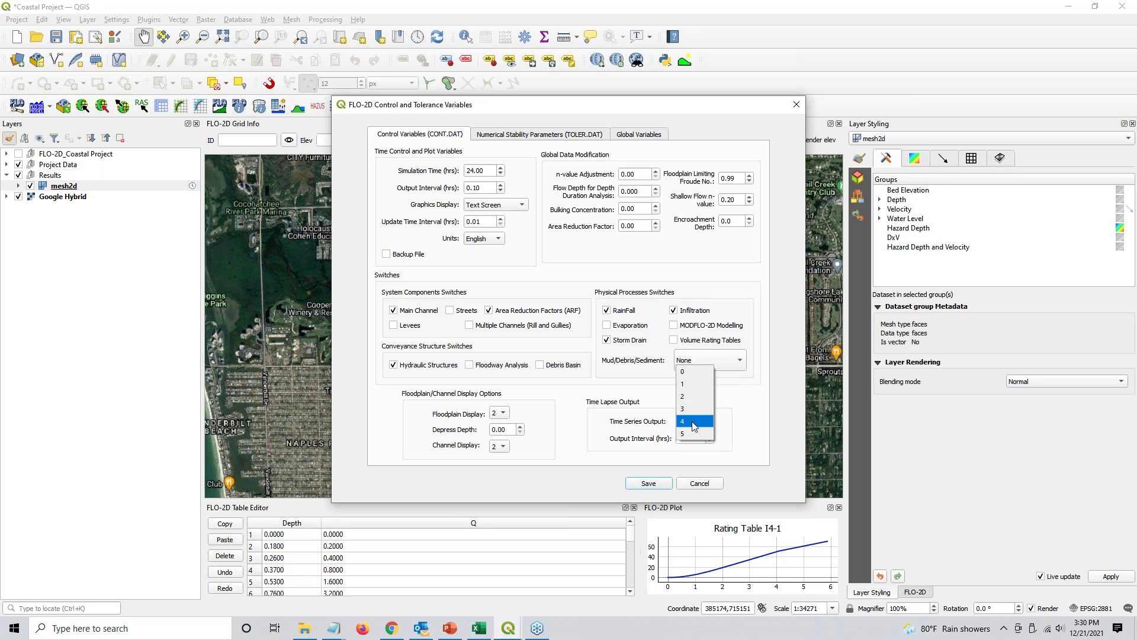
pyautogui.click(694, 421)
pyautogui.doubleClick(692, 438)
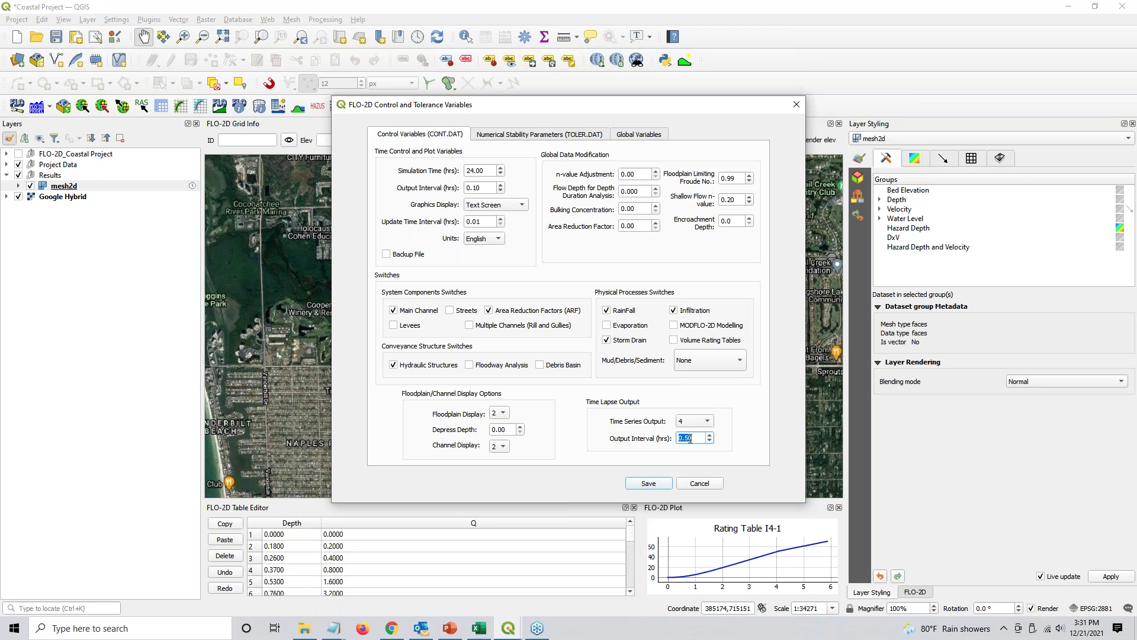
pyautogui.moveTo(697, 438); pyautogui.dragTo(670, 438)
pyautogui.moveTo(492, 171); pyautogui.dragTo(458, 170)
pyautogui.click(487, 171)
pyautogui.moveTo(482, 171); pyautogui.dragTo(466, 171)
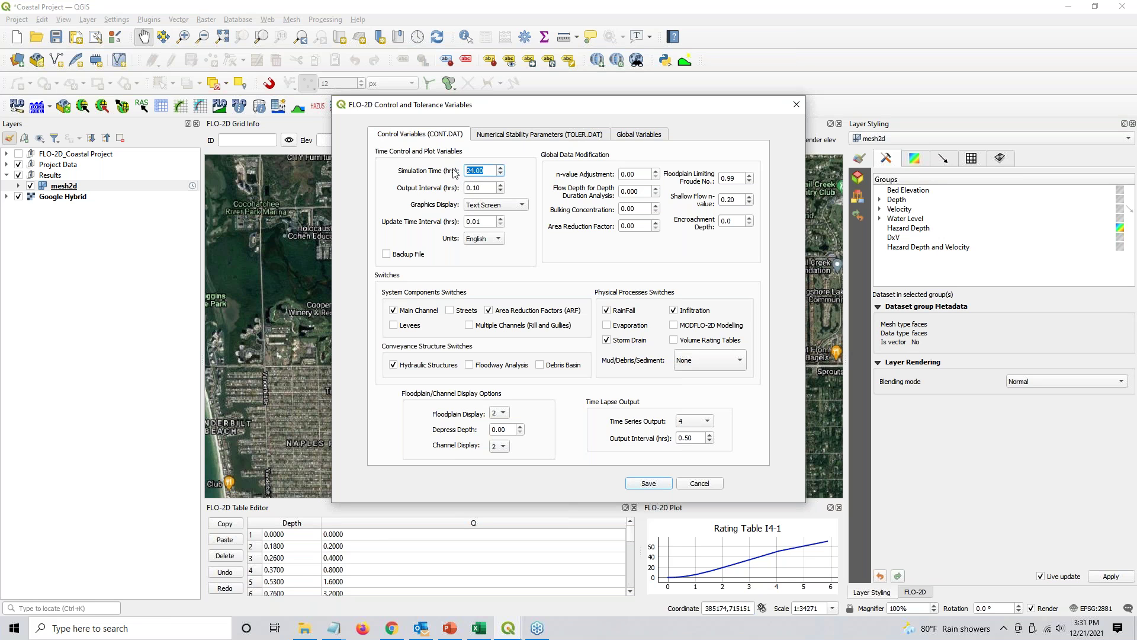
pyautogui.click(489, 171)
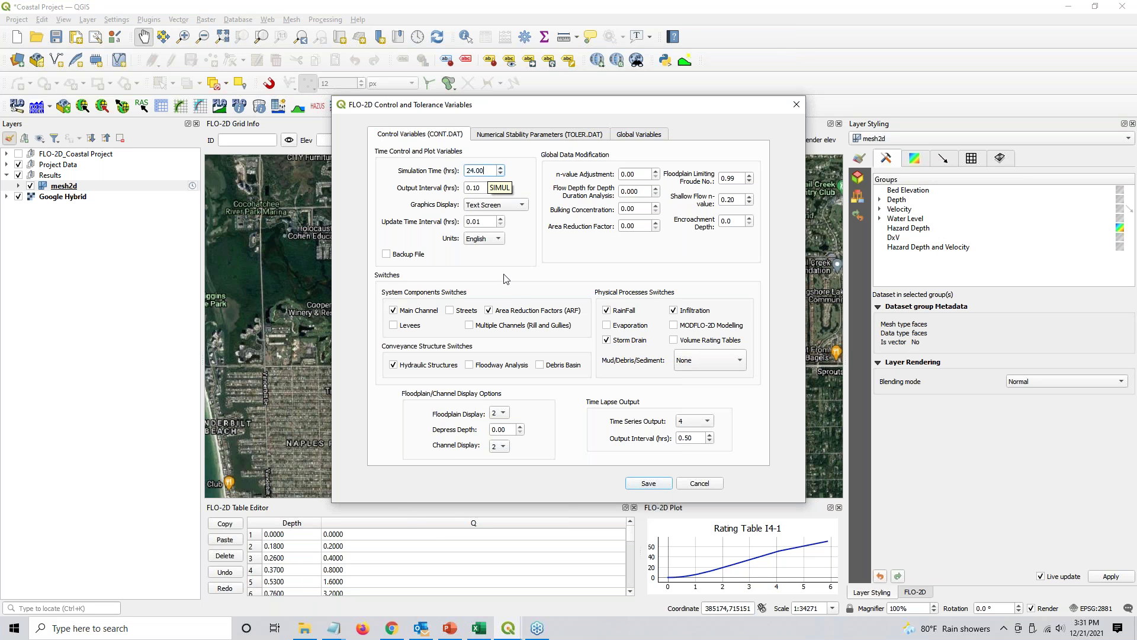
pyautogui.click(700, 484)
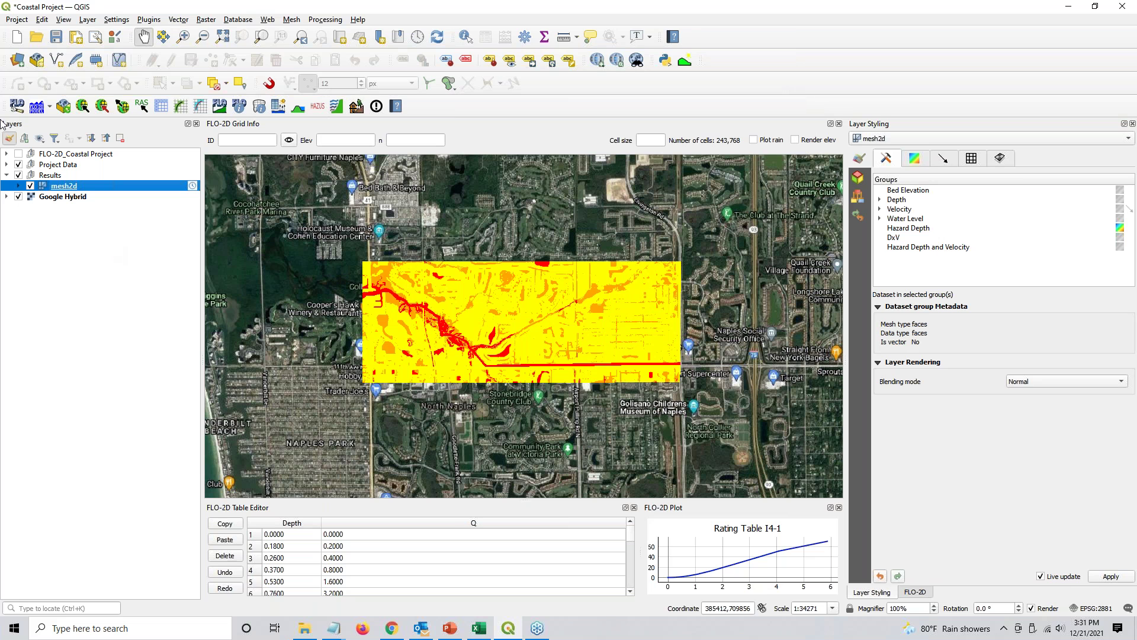
pyautogui.click(19, 62)
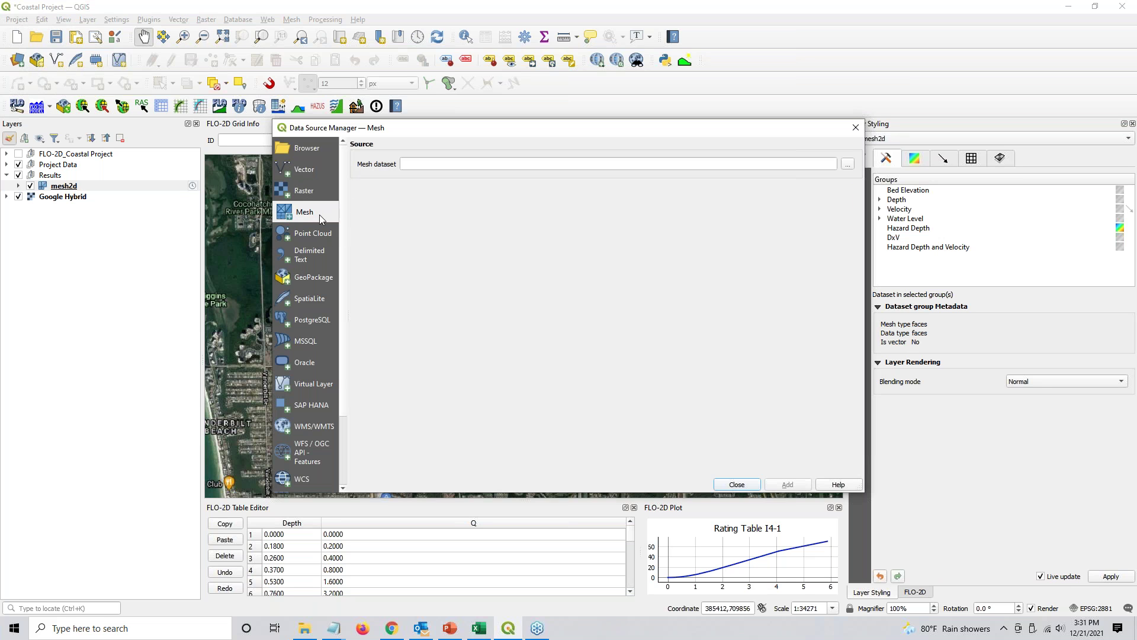
pyautogui.click(848, 164)
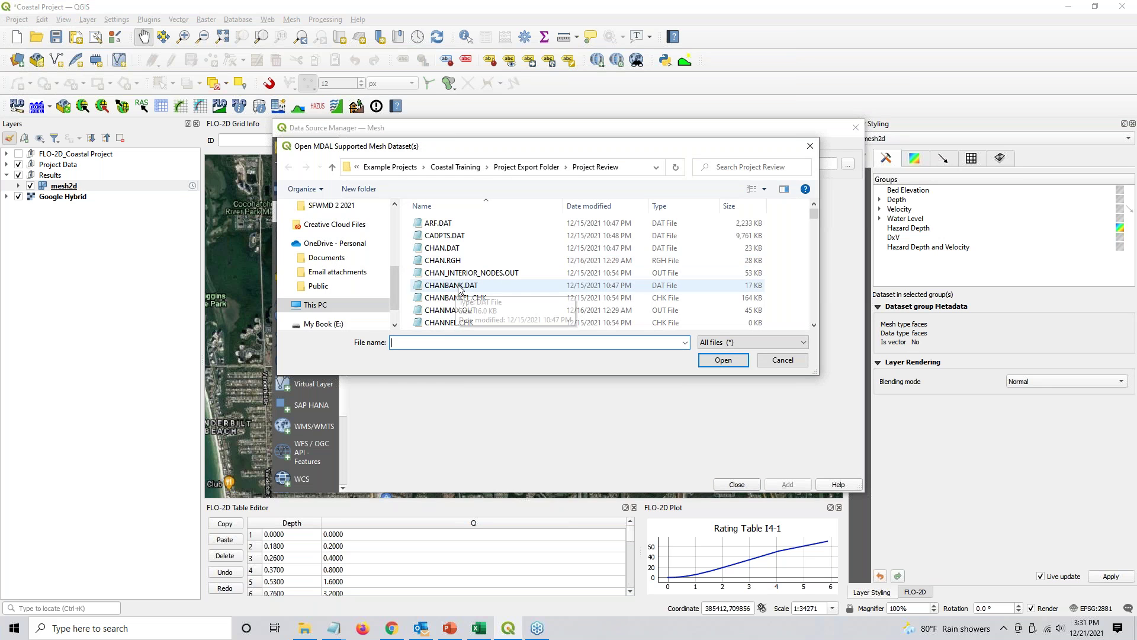
pyautogui.click(459, 288)
pyautogui.press('d')
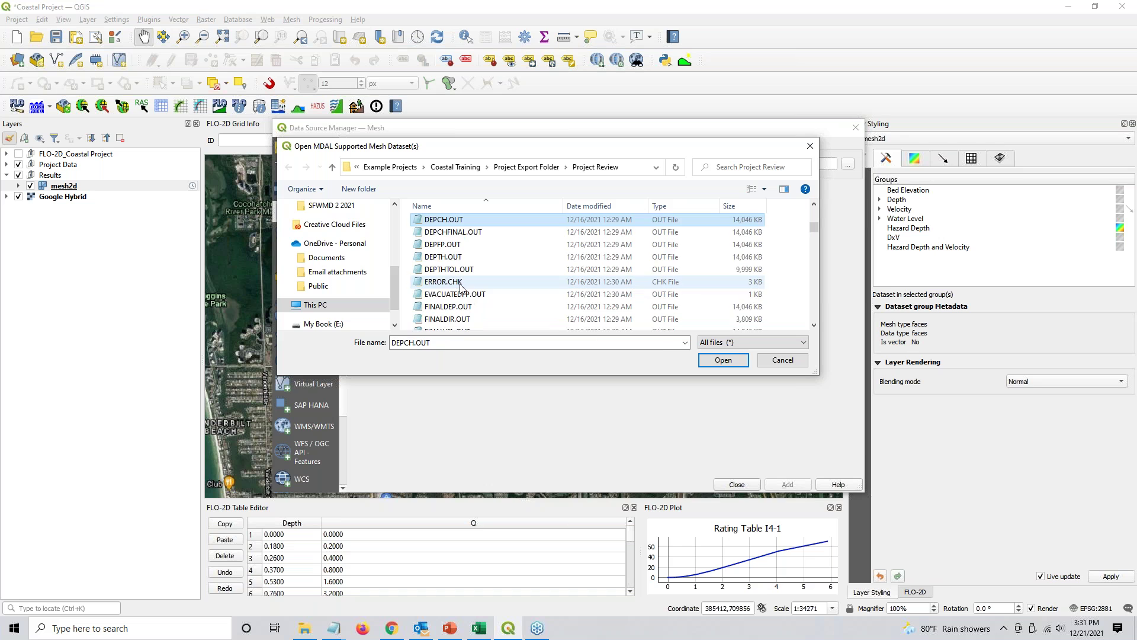
pyautogui.click(446, 258)
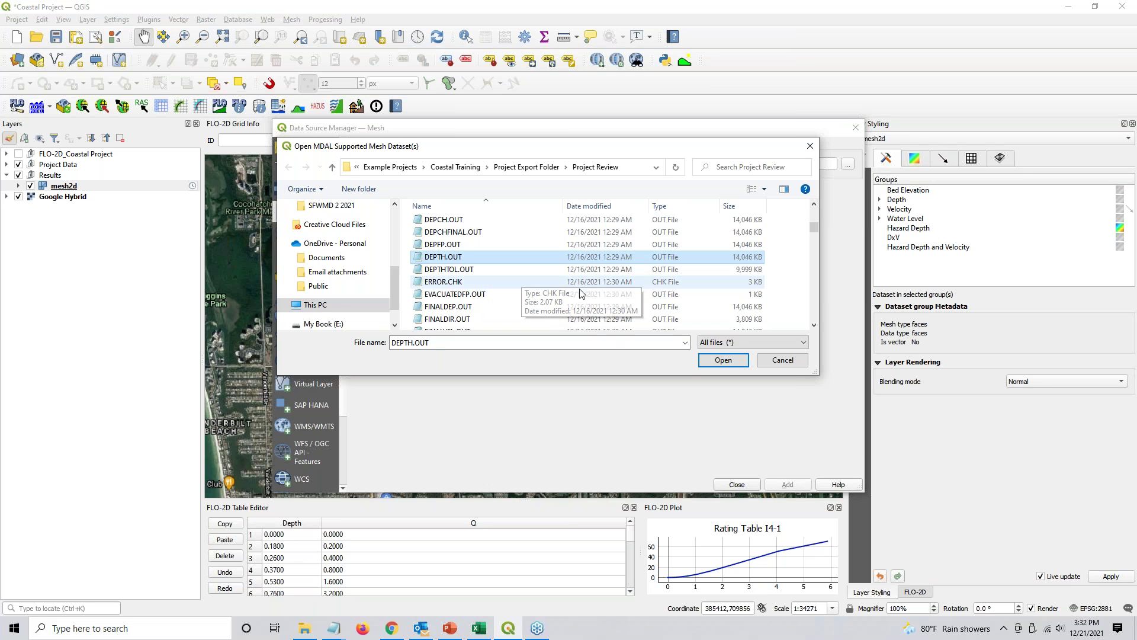
pyautogui.click(776, 363)
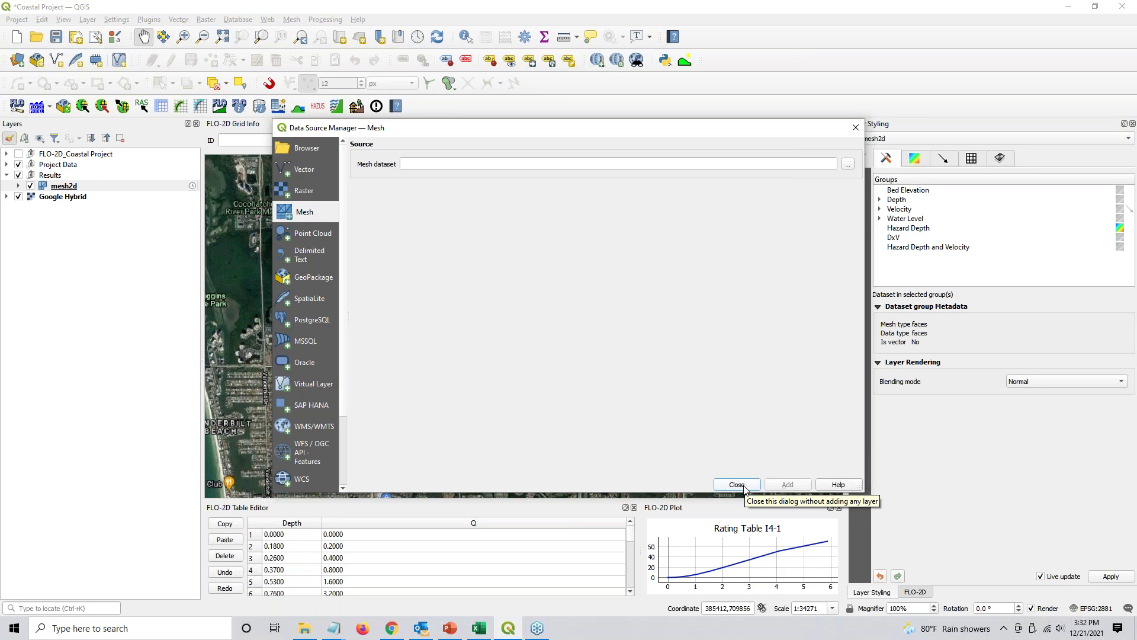
pyautogui.click(745, 487)
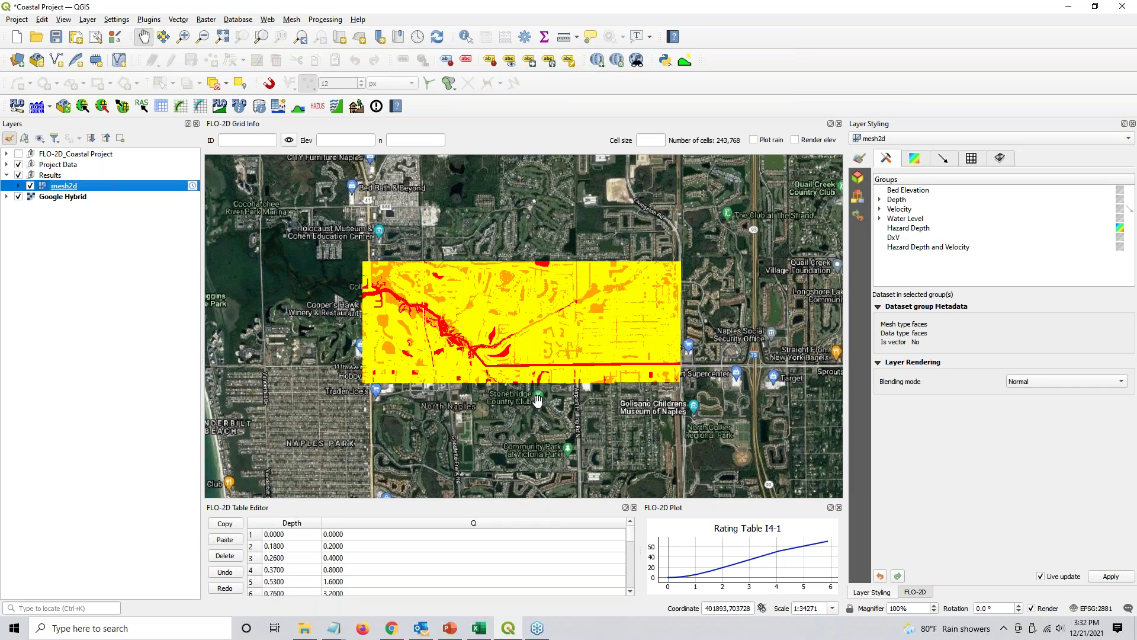
# Open the Layer Styling panel with mesh2d selected as the layer to style
pyautogui.click(10, 139)
pyautogui.click(915, 591)
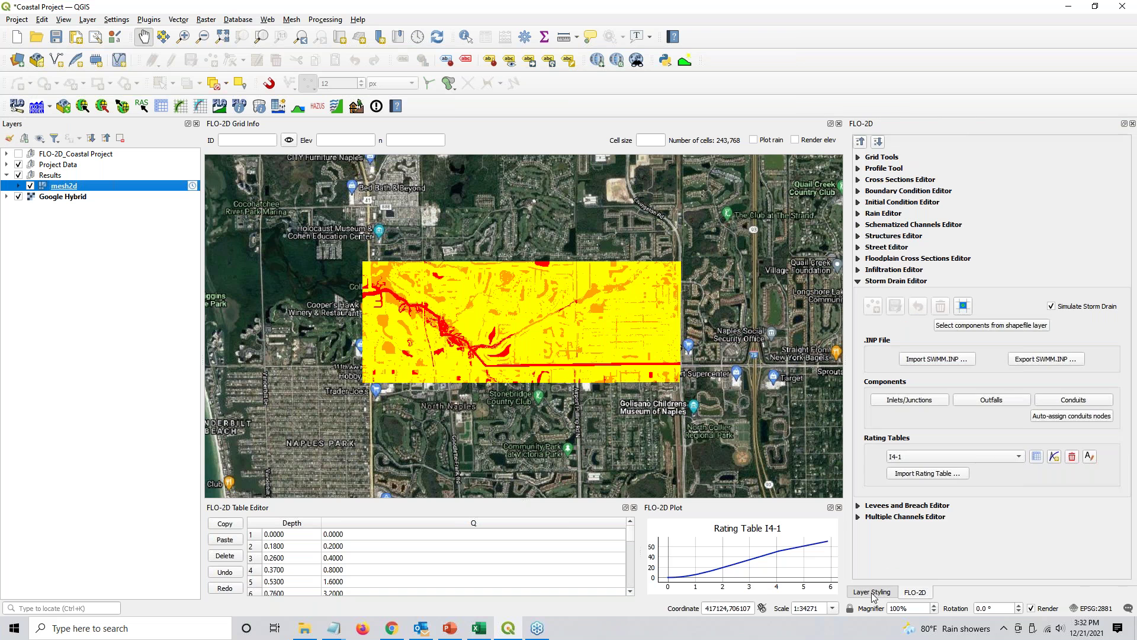
pyautogui.click(871, 592)
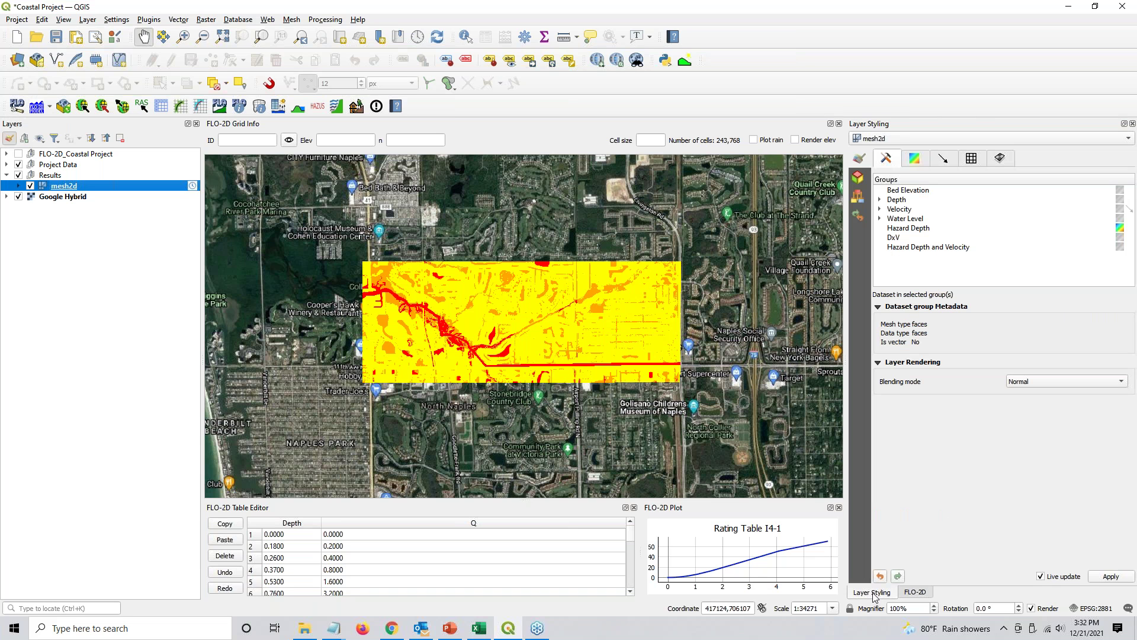
pyautogui.click(875, 142)
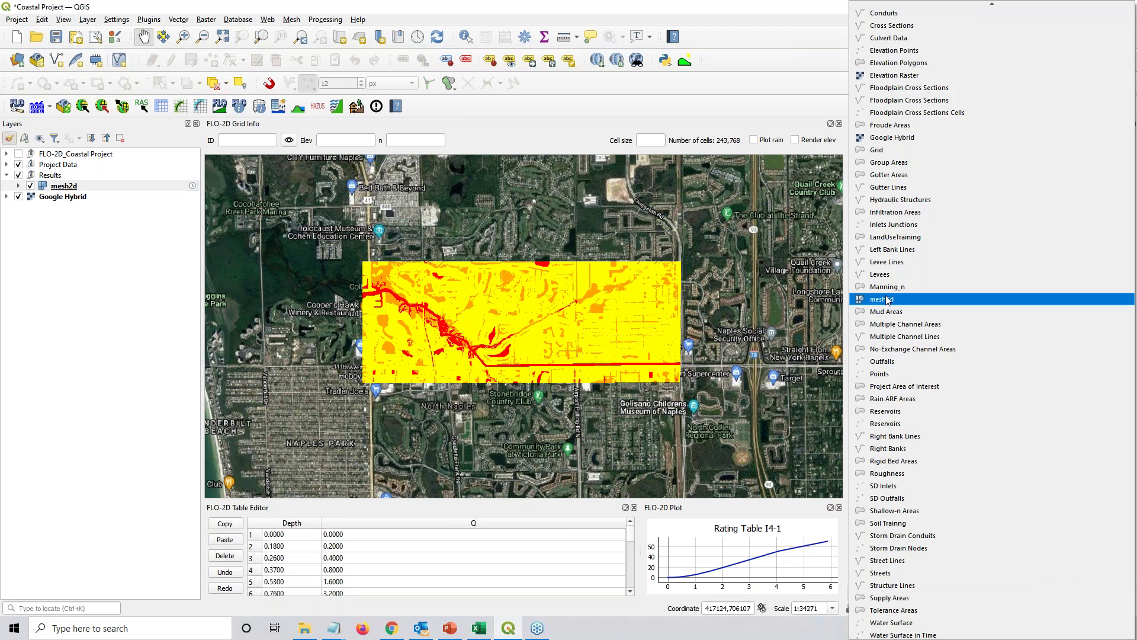
pyautogui.click(888, 300)
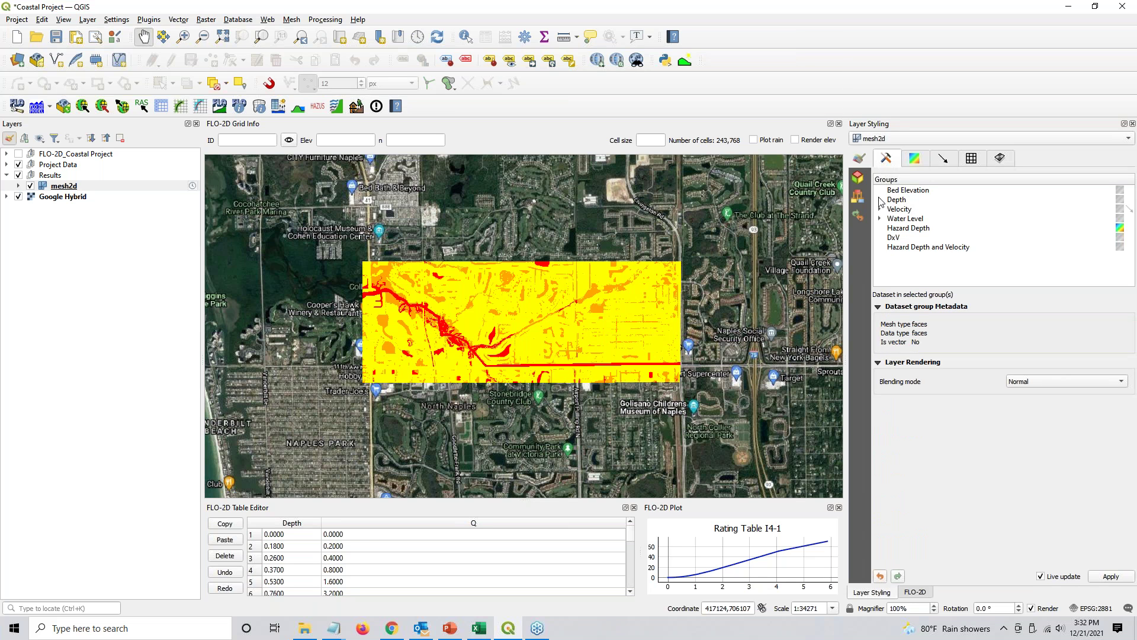
# Expand the Depth, Velocity and Water Level dataset groups, then open the Mesh menu
pyautogui.click(880, 200)
pyautogui.click(880, 219)
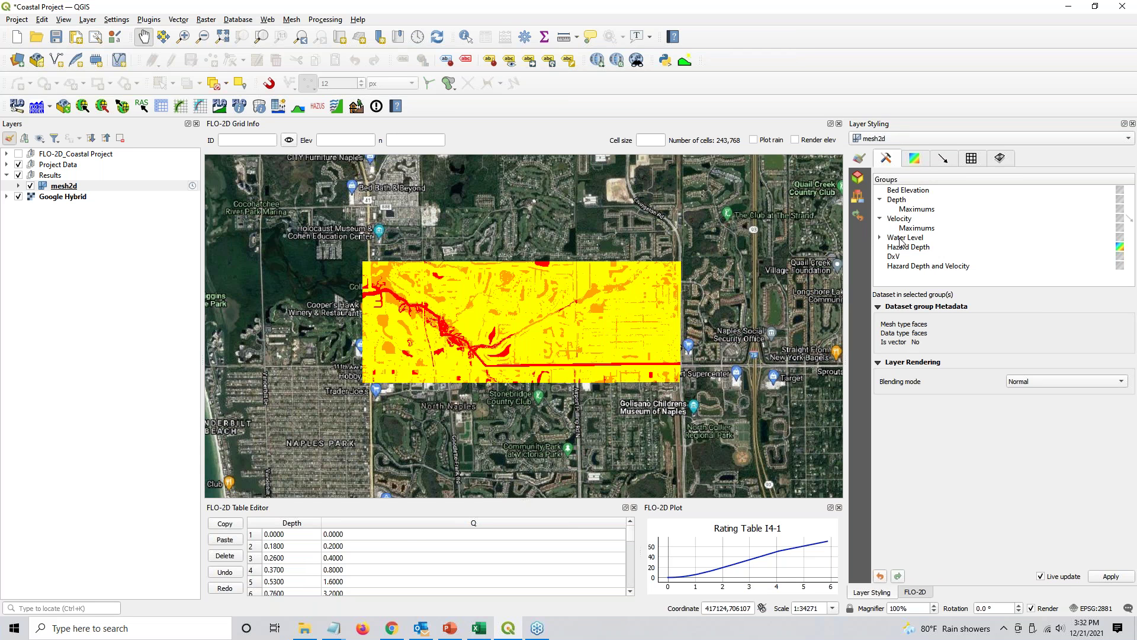
pyautogui.click(880, 237)
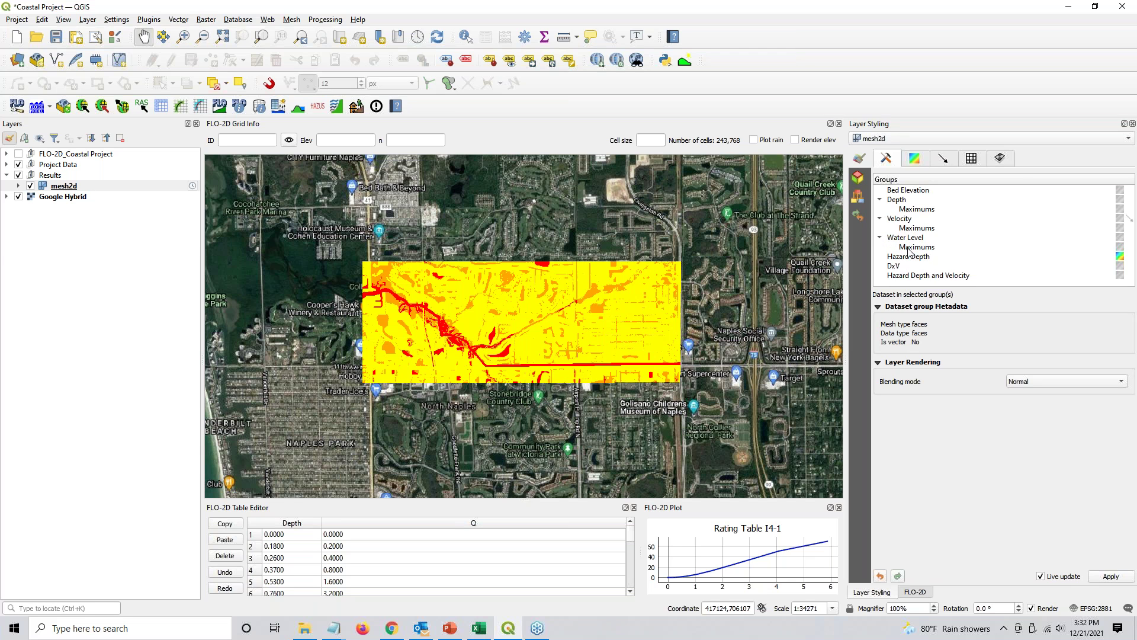
pyautogui.click(880, 238)
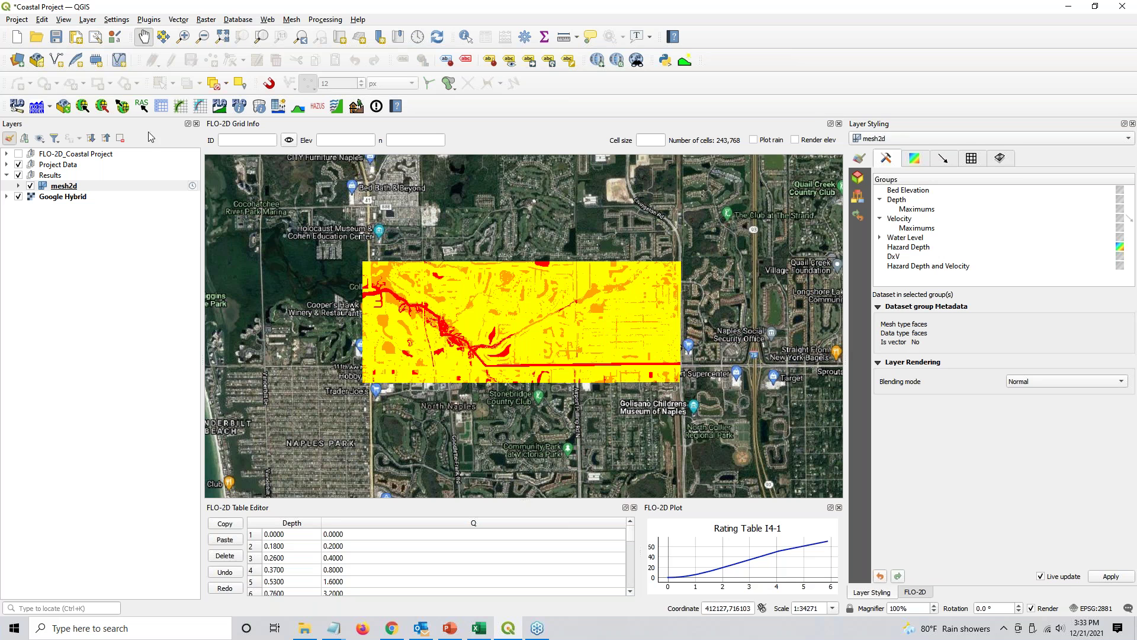
pyautogui.click(290, 21)
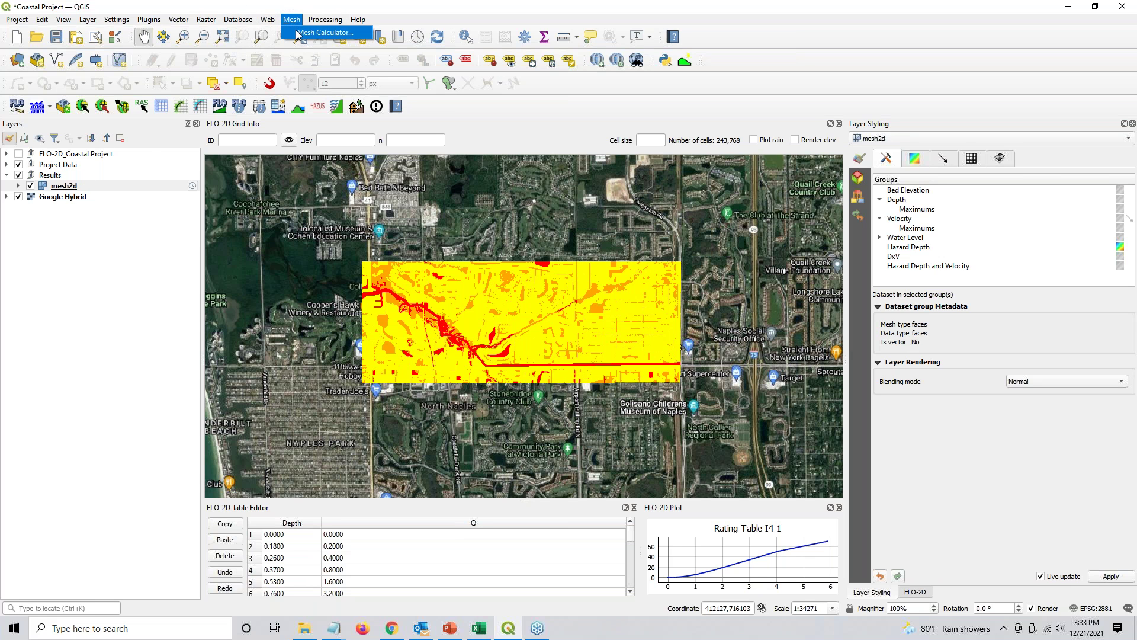
# Open the Mesh Calculator with Flo2D format and Virtual output, then bring up the PowerPoint hazard slides
pyautogui.click(325, 32)
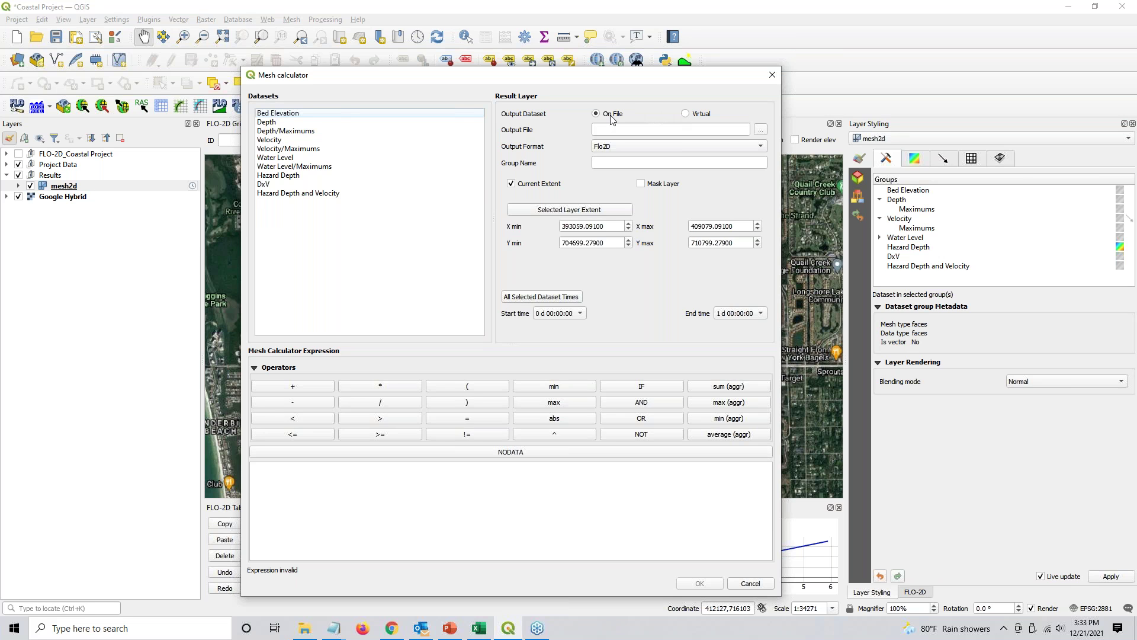
pyautogui.click(609, 147)
pyautogui.click(609, 149)
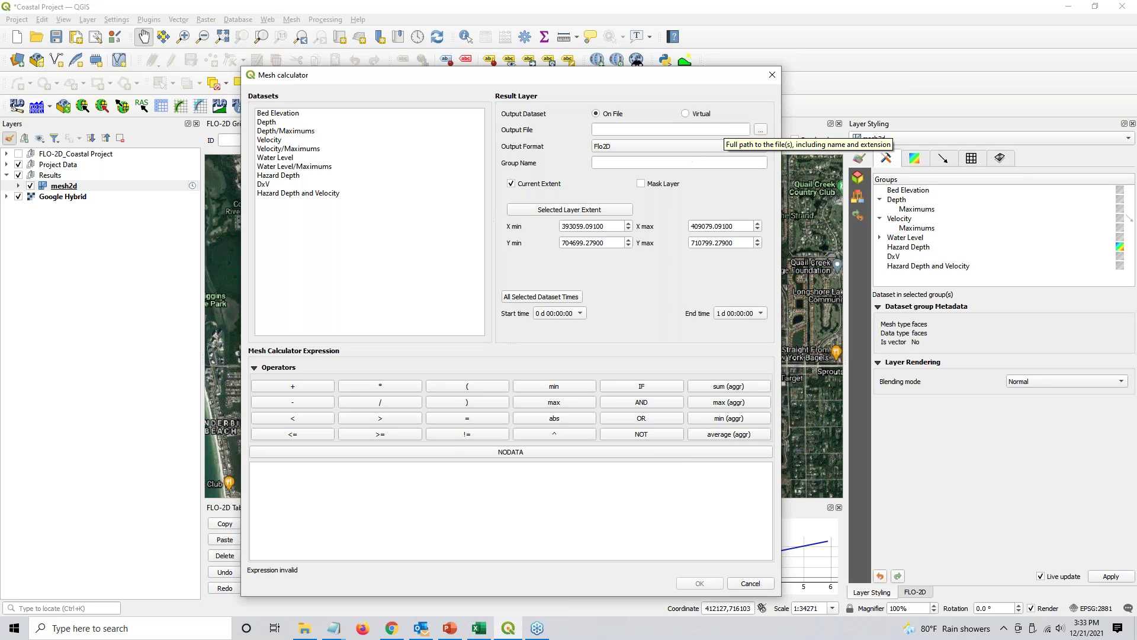
pyautogui.click(686, 114)
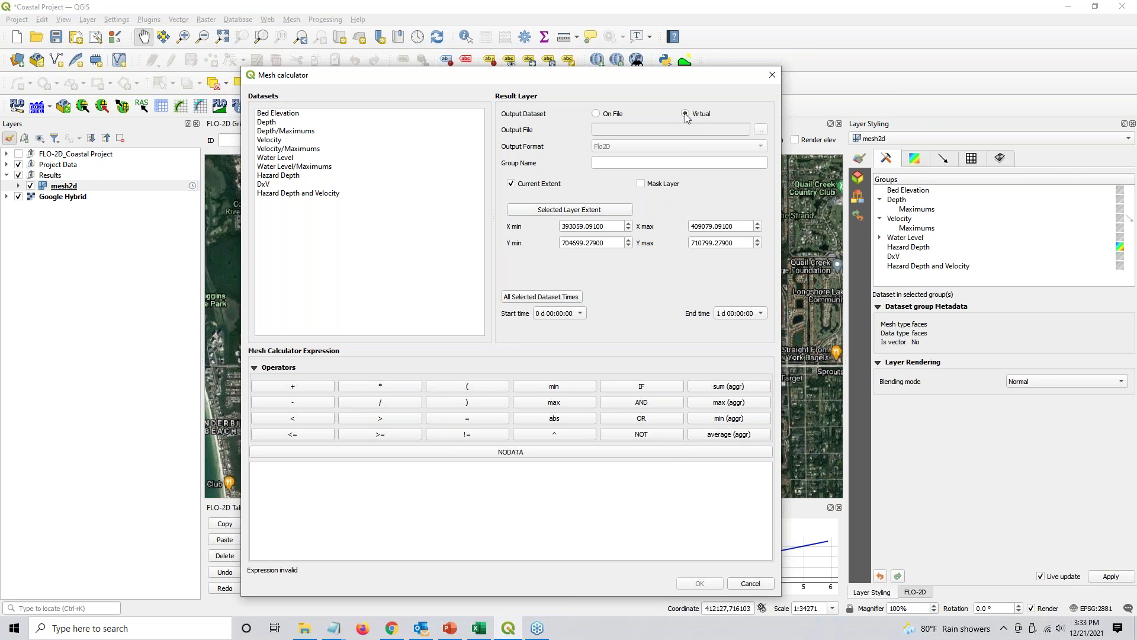
pyautogui.click(687, 160)
pyautogui.click(388, 531)
pyautogui.click(450, 628)
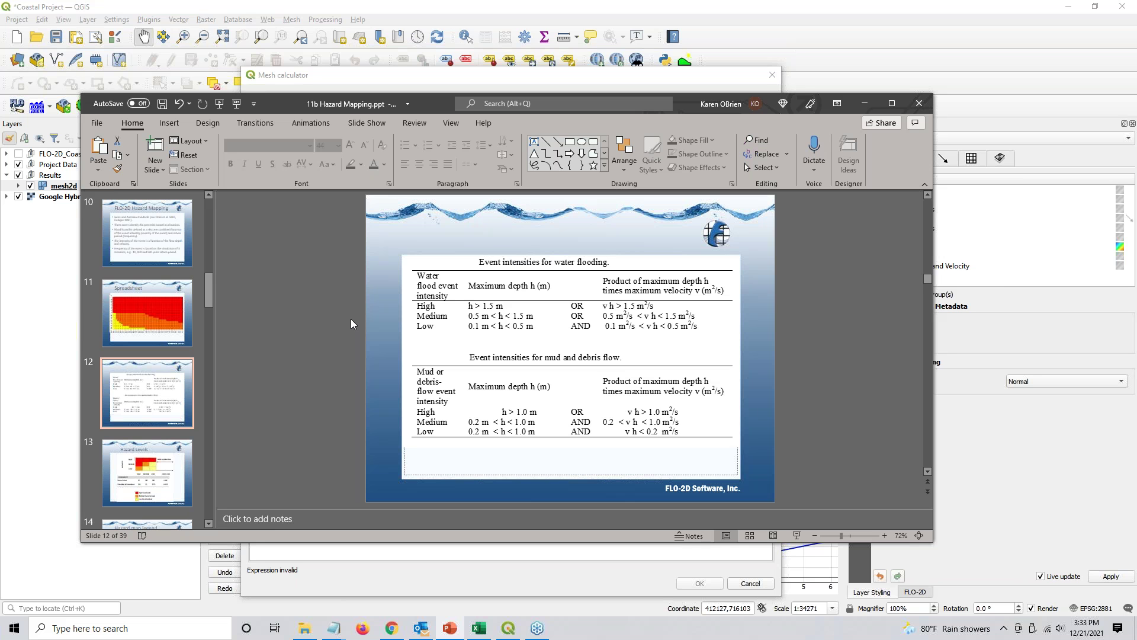
# Browse the slide thumbnails and display slide 11, the Spreadsheet hazard grid
pyautogui.scroll(7, 137, 278)
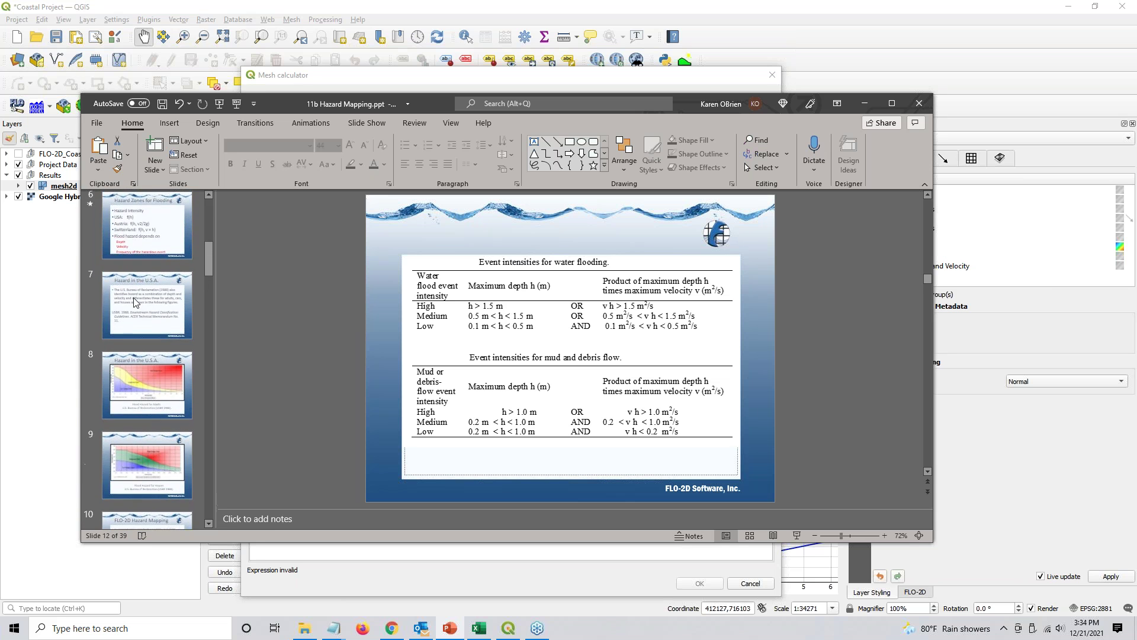
pyautogui.scroll(-2, 133, 302)
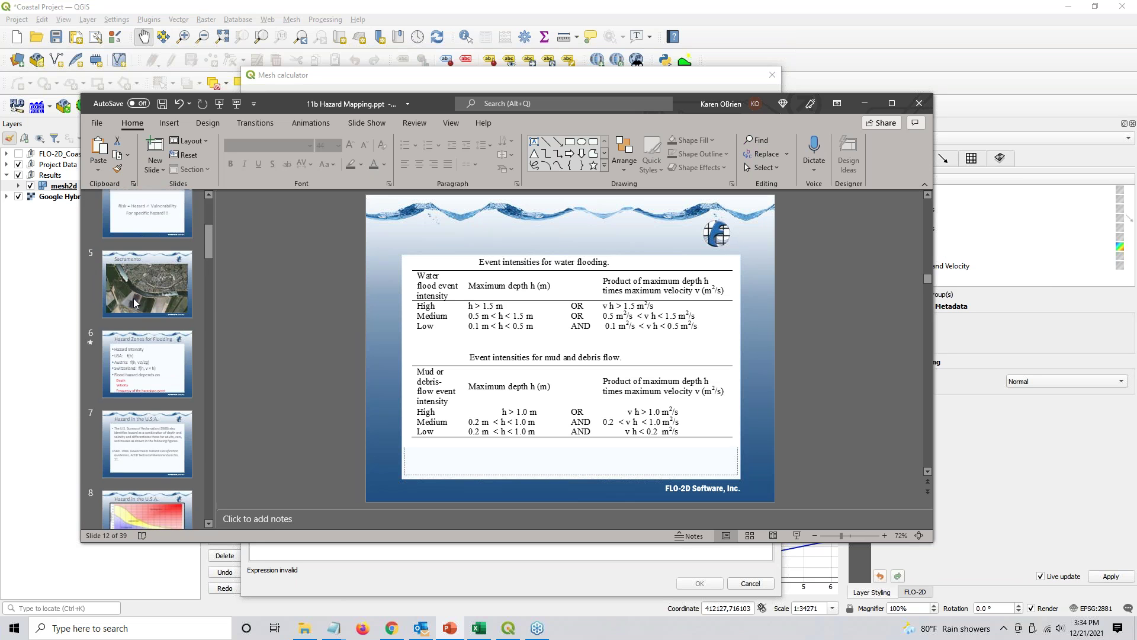
pyautogui.scroll(-3, 133, 302)
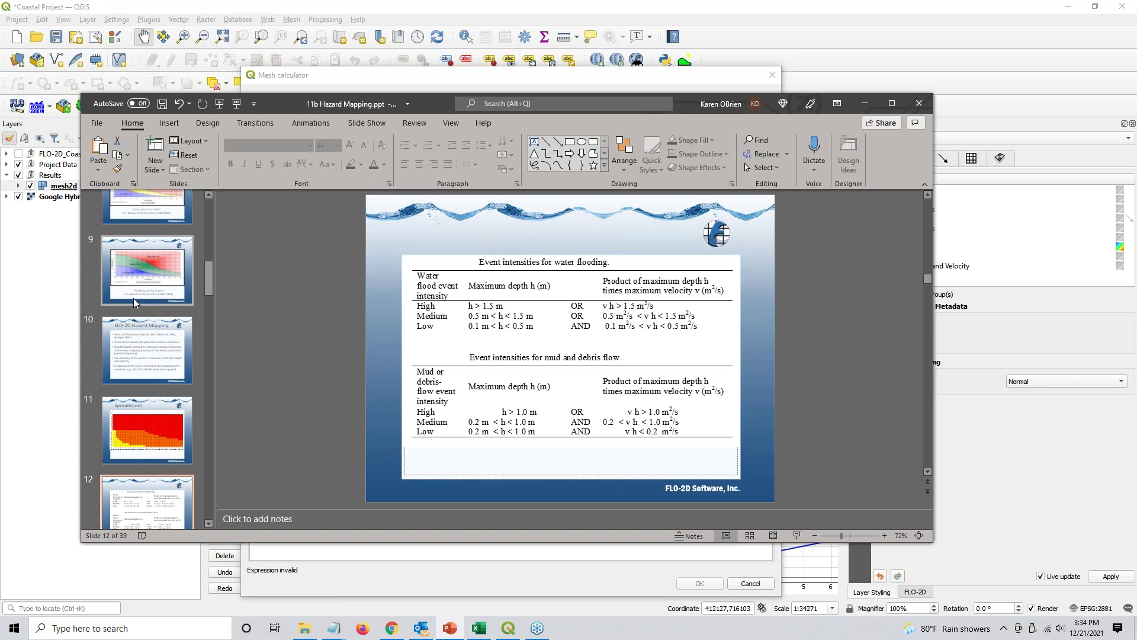
pyautogui.scroll(2, 133, 298)
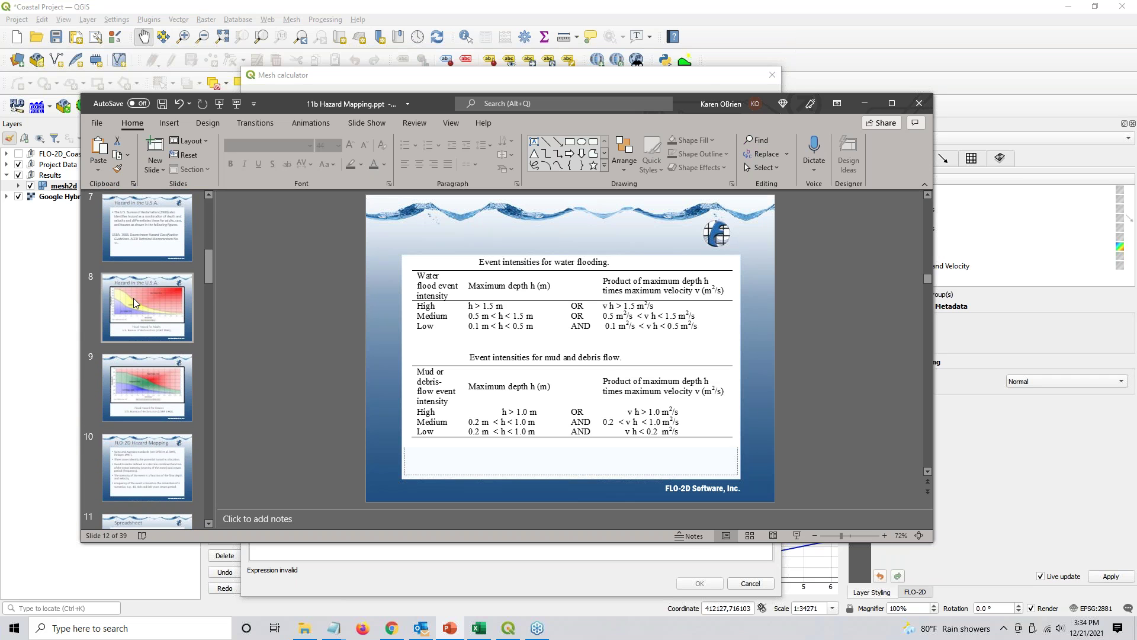
pyautogui.scroll(-2, 133, 302)
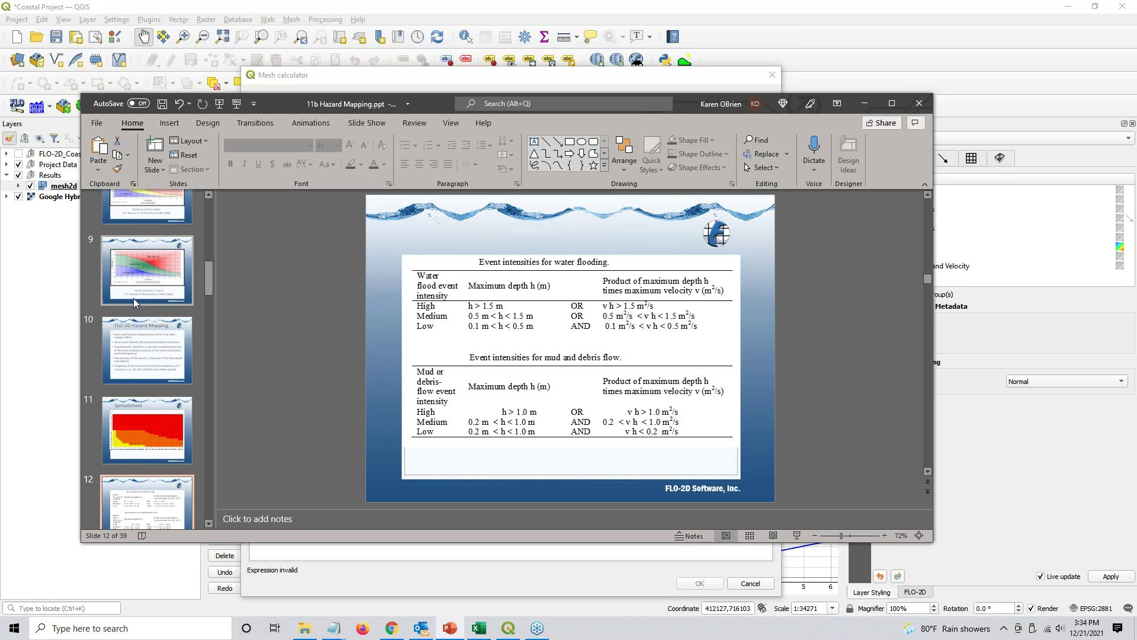
pyautogui.scroll(-1, 133, 297)
pyautogui.click(142, 334)
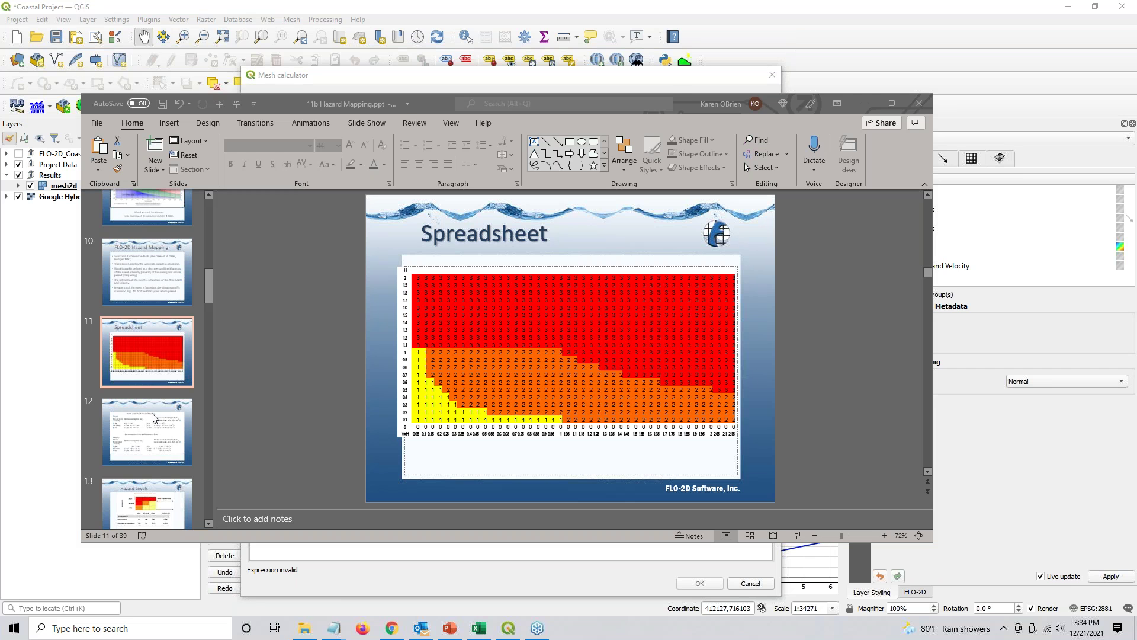
pyautogui.click(140, 463)
# Review slide 12's event intensity tables, minimize PowerPoint, and return to the Group Name field
pyautogui.click(146, 449)
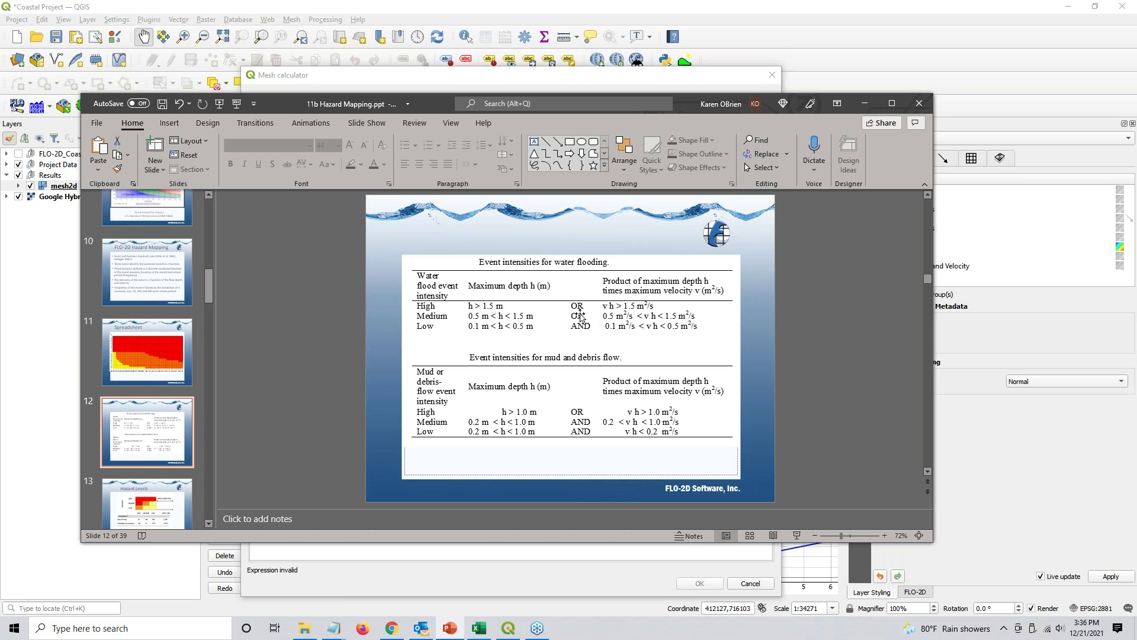
pyautogui.click(865, 104)
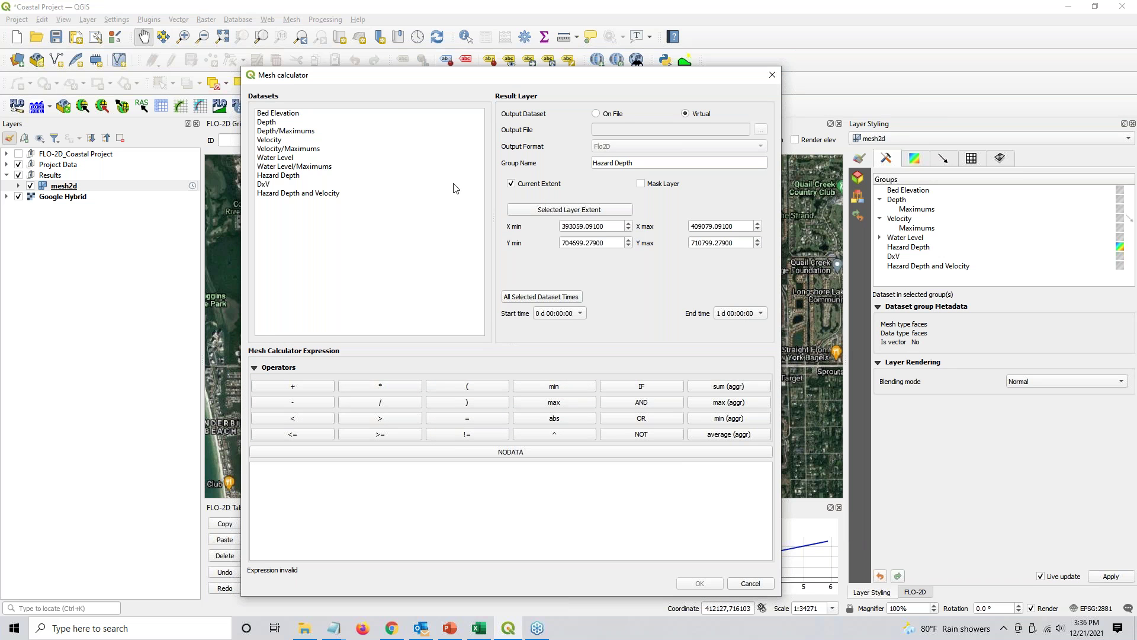
pyautogui.click(640, 164)
# Select the depth-only if-expression in Notepad, then switch to Excel's Book1
pyautogui.click(333, 628)
pyautogui.click(269, 573)
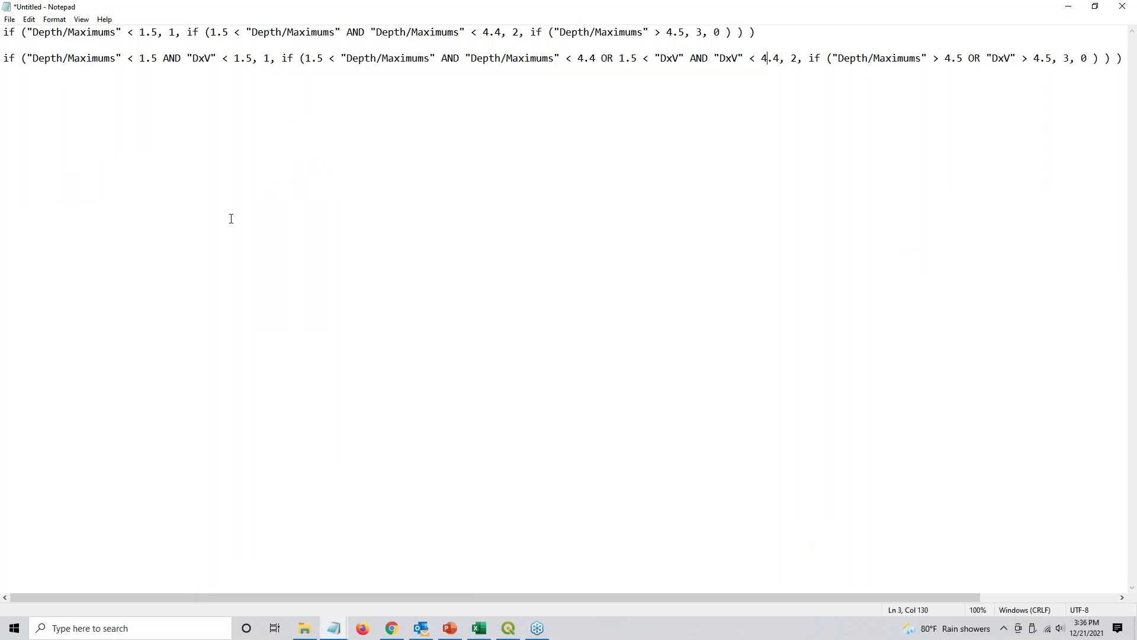
pyautogui.moveTo(748, 27); pyautogui.dragTo(5, 29)
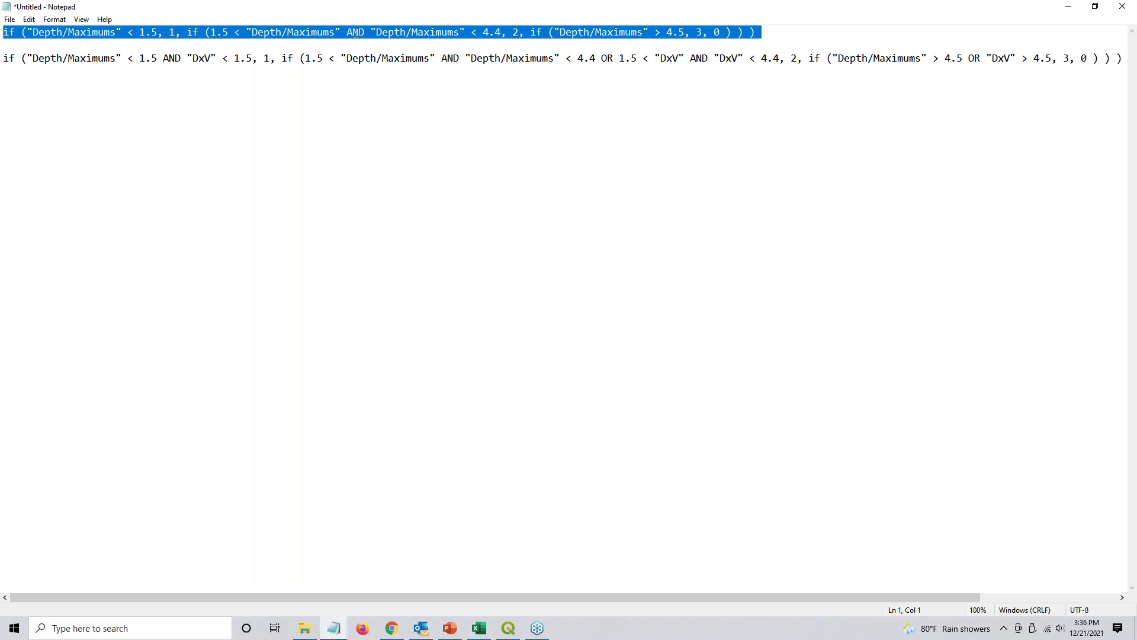
pyautogui.click(479, 628)
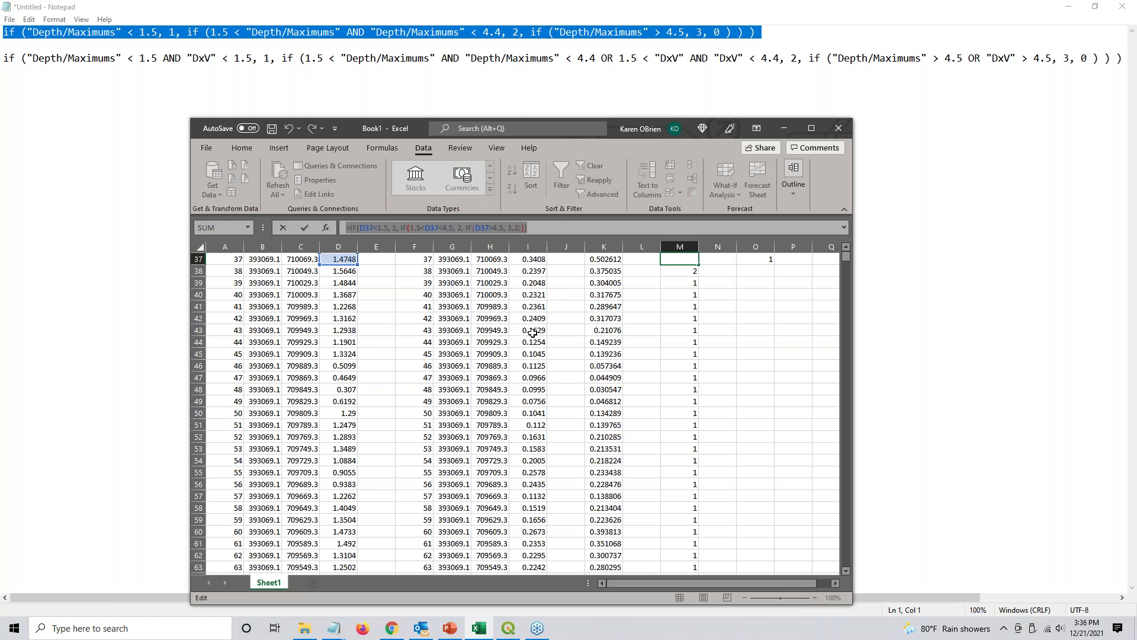
# Inspect K37's =D37*I37 and M37's nested IF hazard formula, then return to Notepad
pyautogui.click(601, 260)
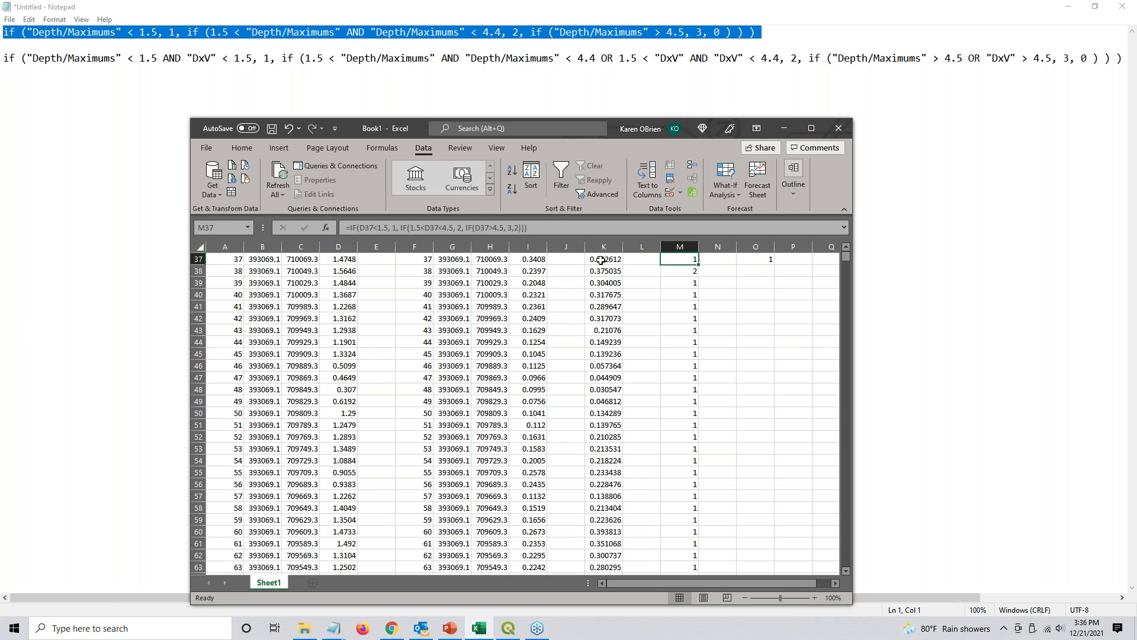
pyautogui.click(358, 228)
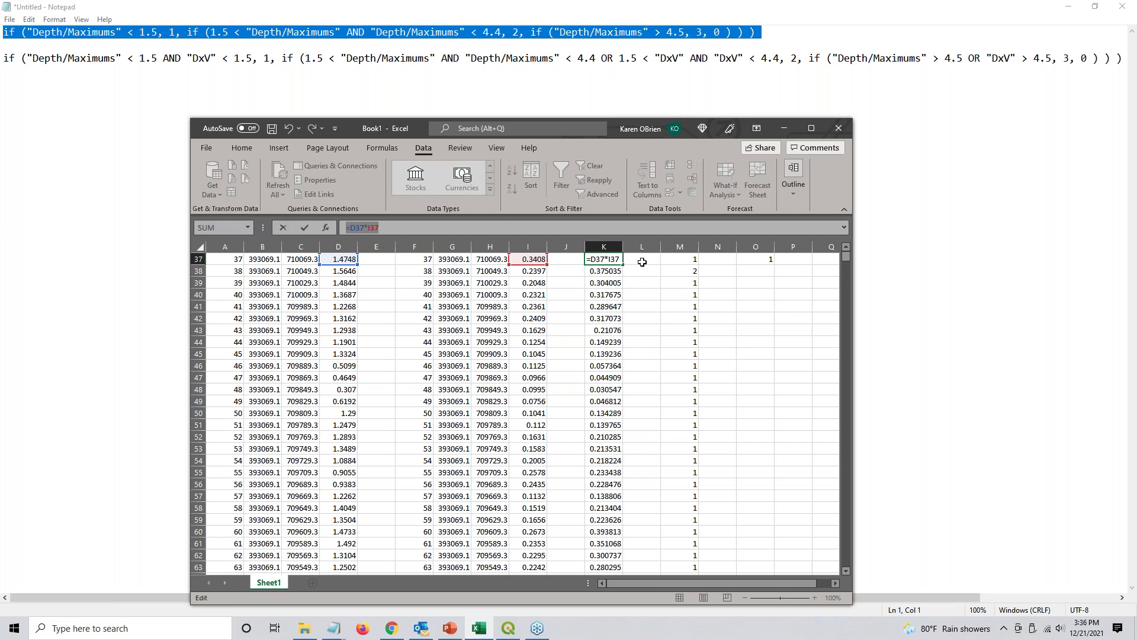
pyautogui.press('Escape')
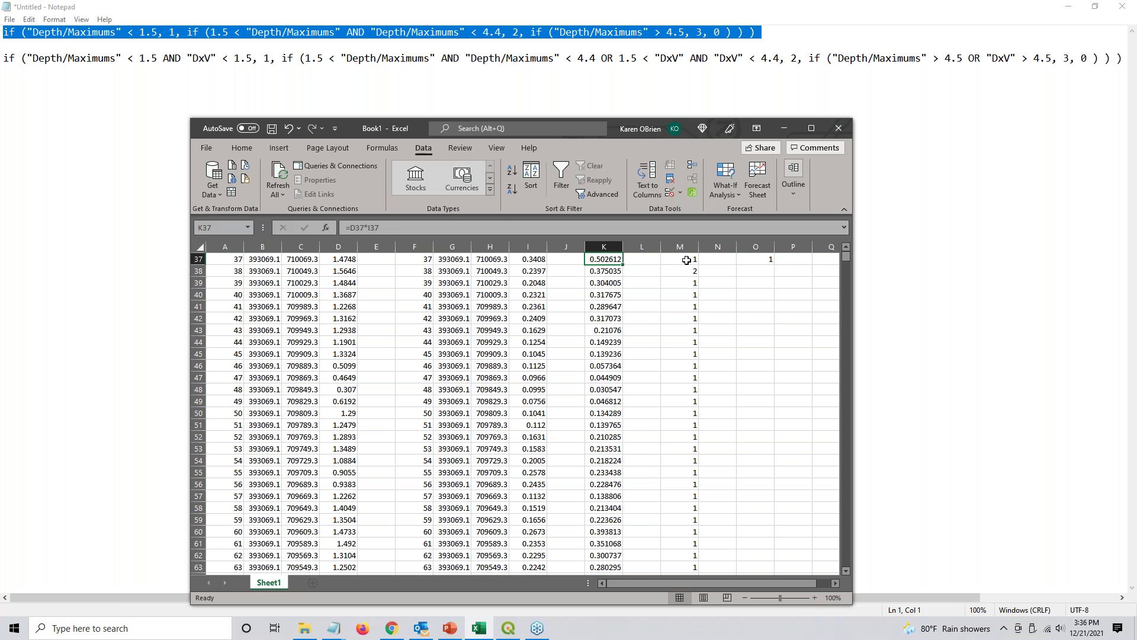
pyautogui.click(685, 259)
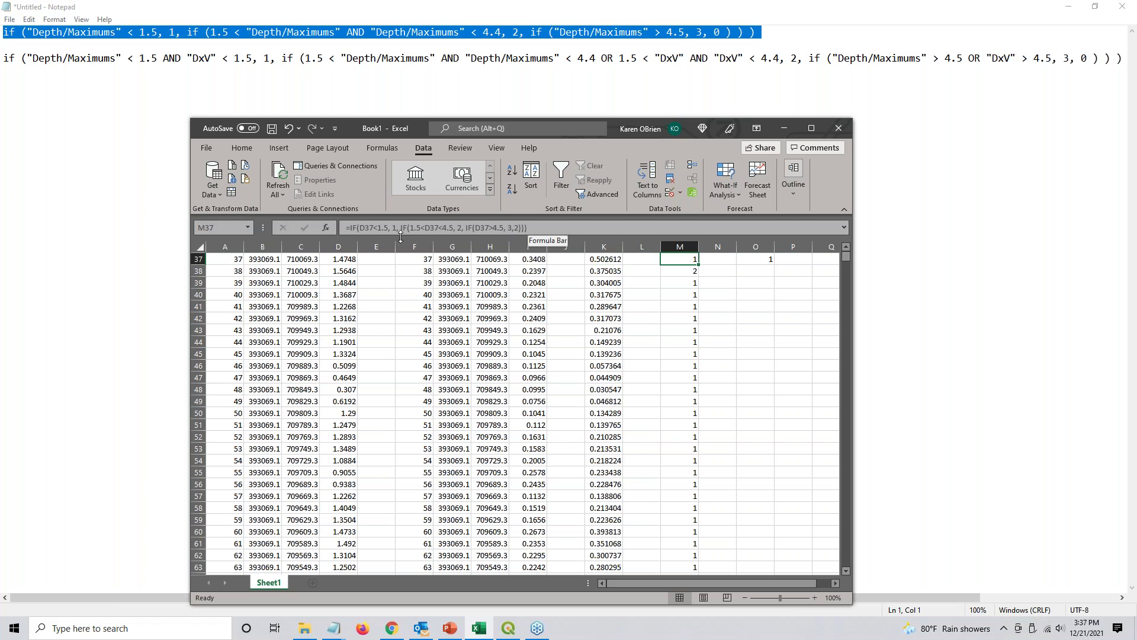
pyautogui.click(395, 227)
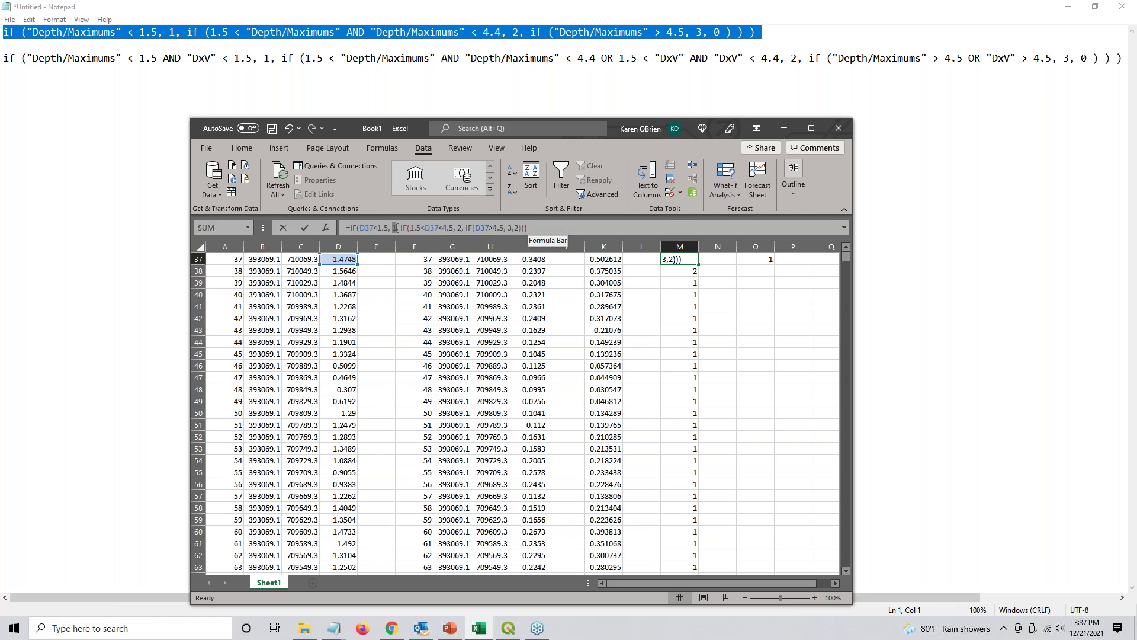
pyautogui.click(462, 228)
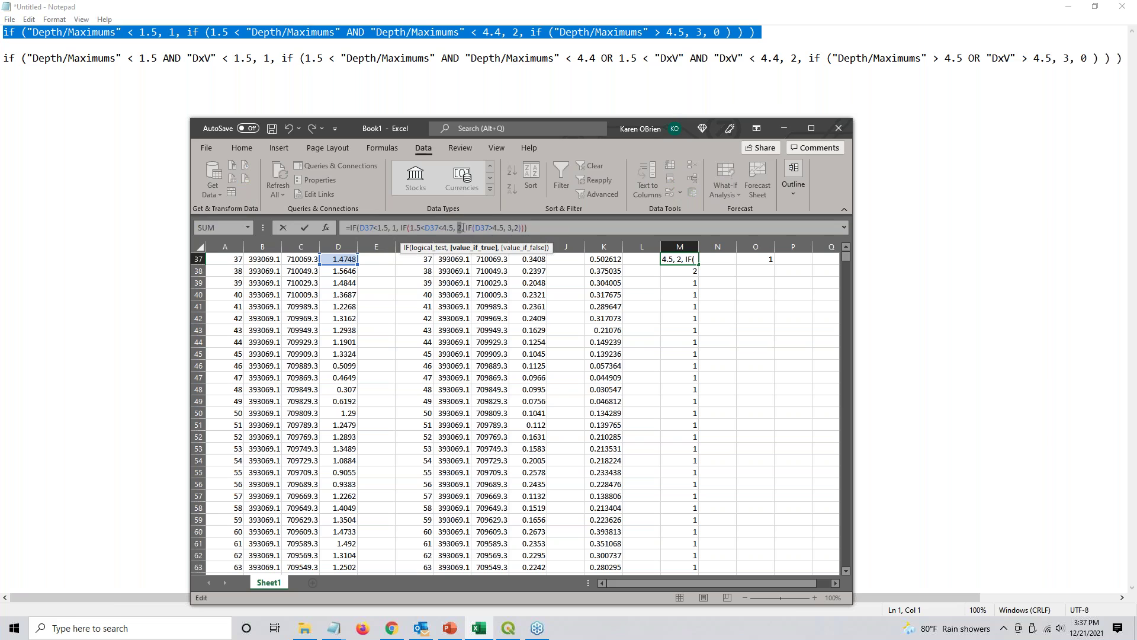
pyautogui.click(509, 227)
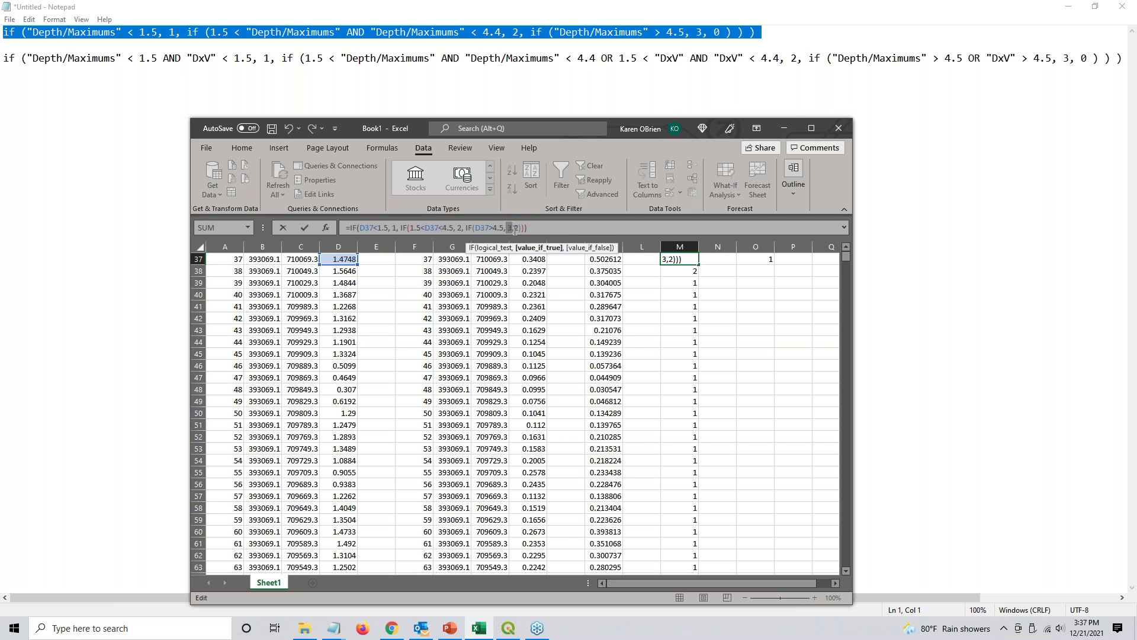
pyautogui.press('End')
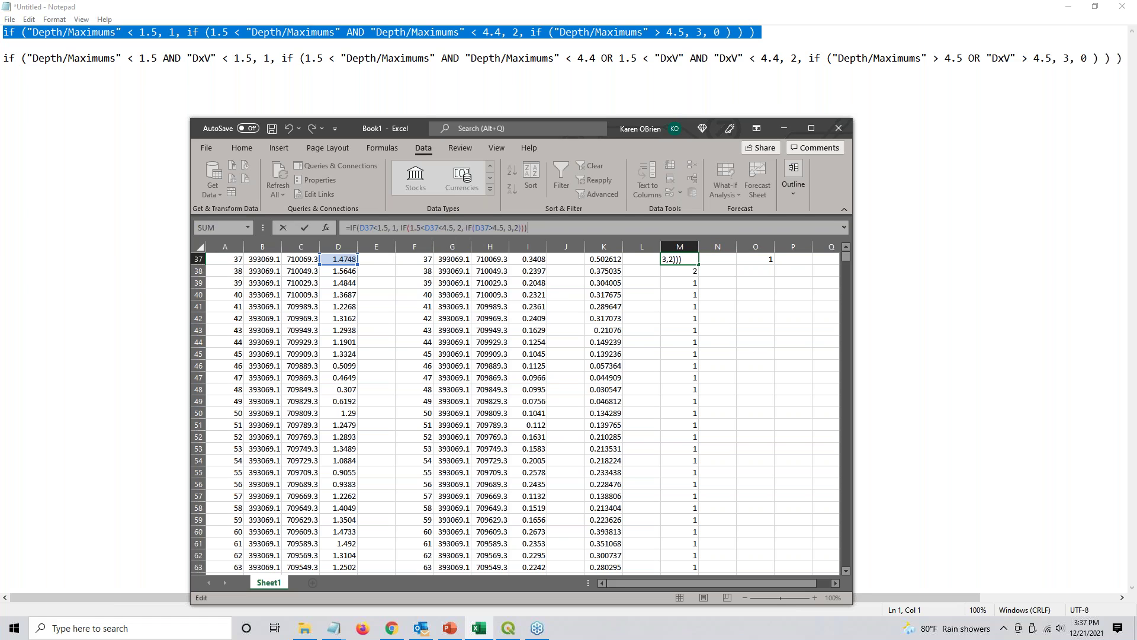
pyautogui.click(355, 47)
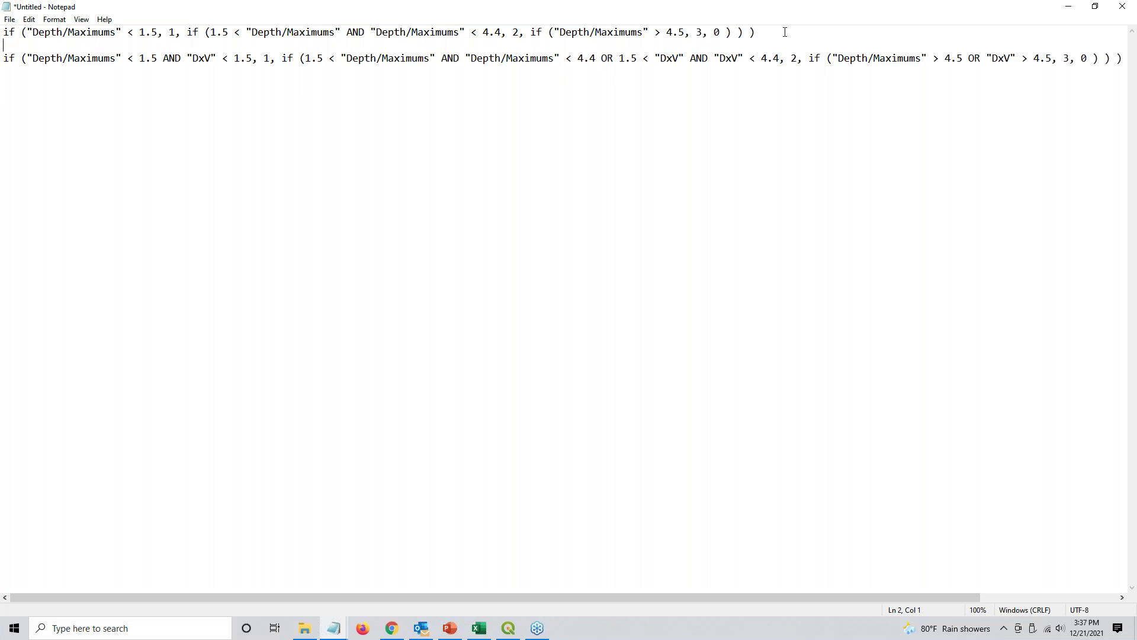
# Copy the depth if-expression from Notepad and paste it over the Mesh Calculator's if template
pyautogui.keyDown('shift'); pyautogui.click(6, 37); pyautogui.keyUp('shift')
pyautogui.hotkey('ctrl', 'c')
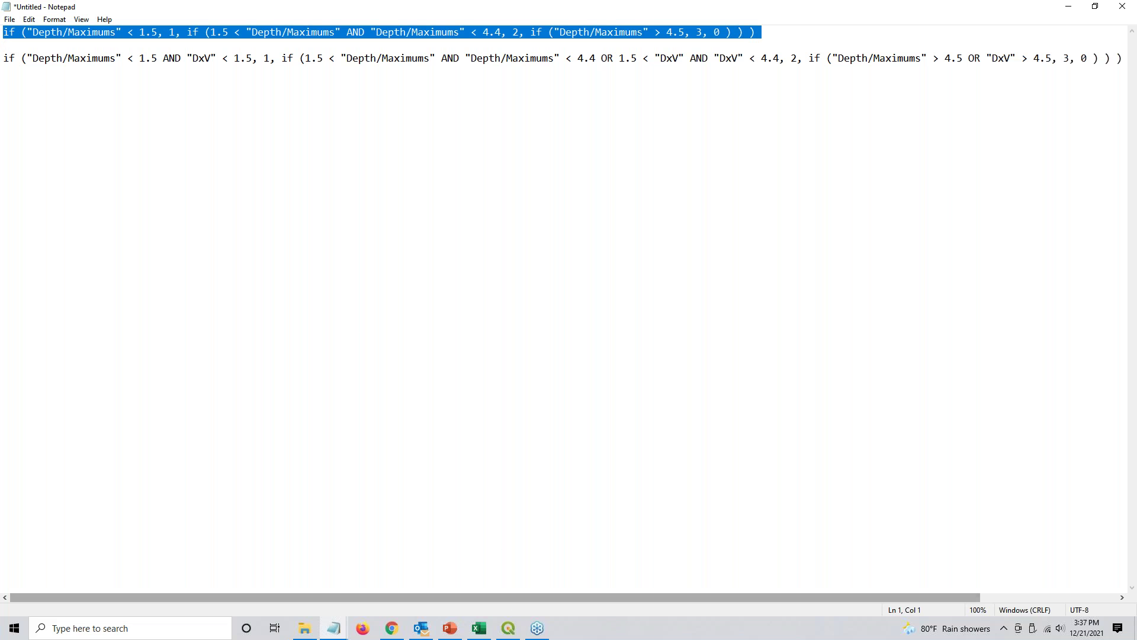
pyautogui.hotkey('alt', 'Tab')
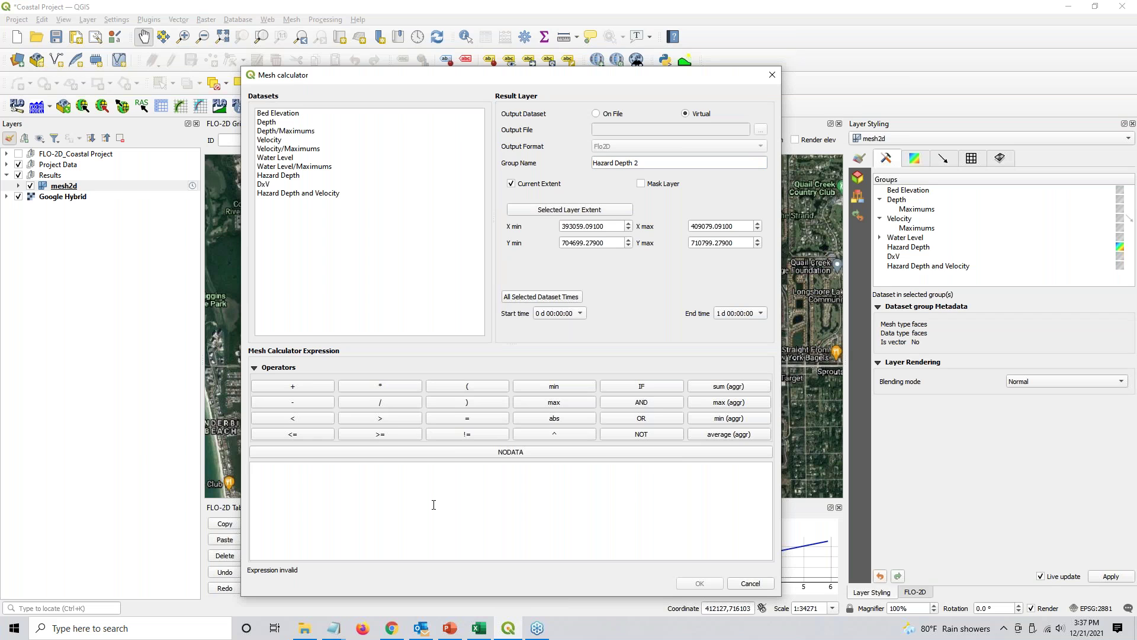
pyautogui.click(443, 508)
pyautogui.click(642, 386)
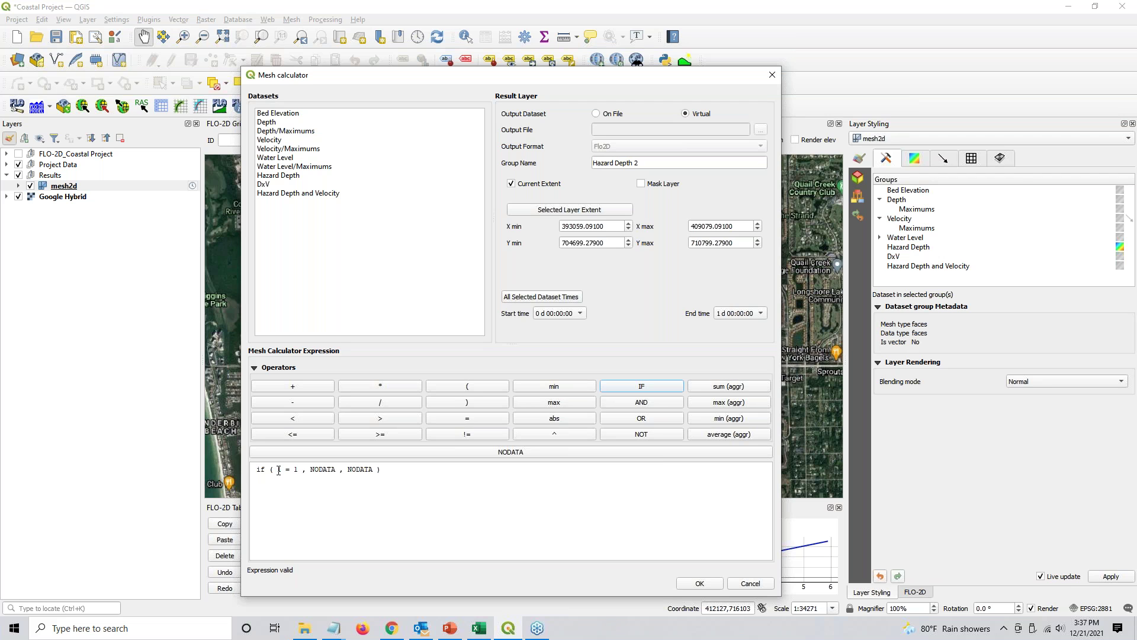
pyautogui.moveTo(277, 469); pyautogui.dragTo(297, 470)
pyautogui.doubleClick(323, 470)
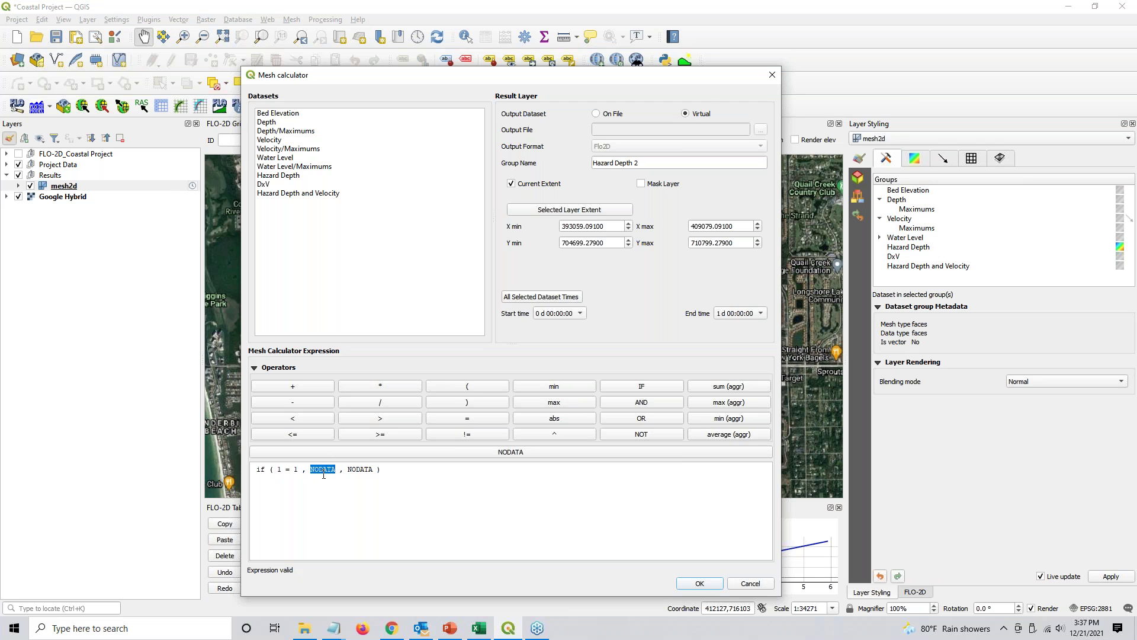
pyautogui.doubleClick(357, 469)
pyautogui.click(397, 468)
pyautogui.hotkey('ctrl', 'a')
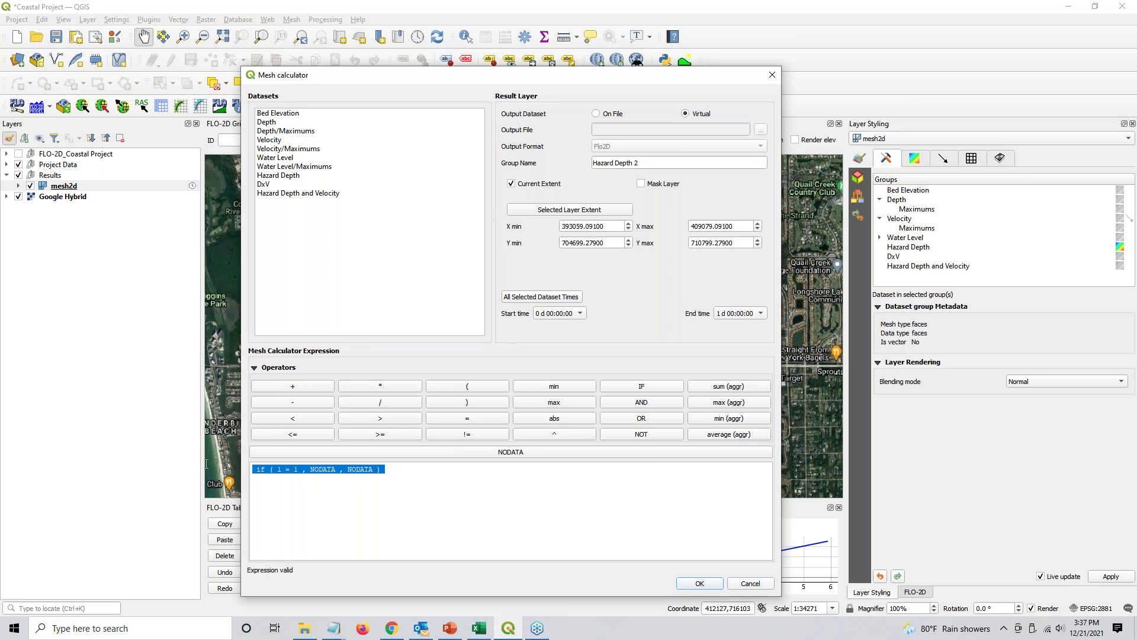
pyautogui.press('BackSpace')
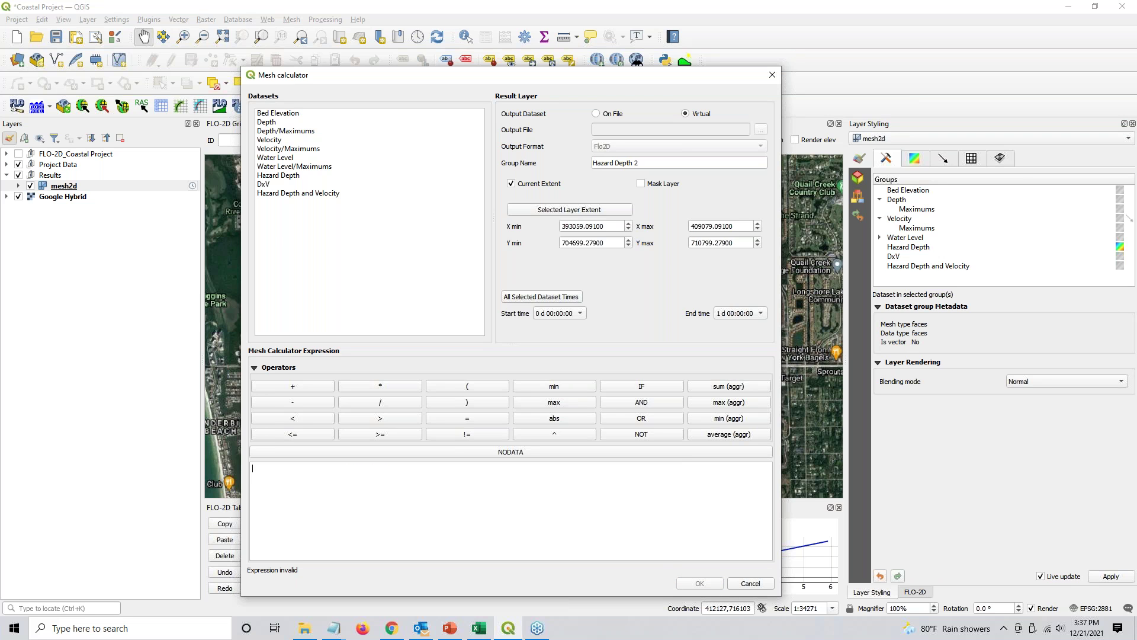
pyautogui.hotkey('ctrl', 'v')
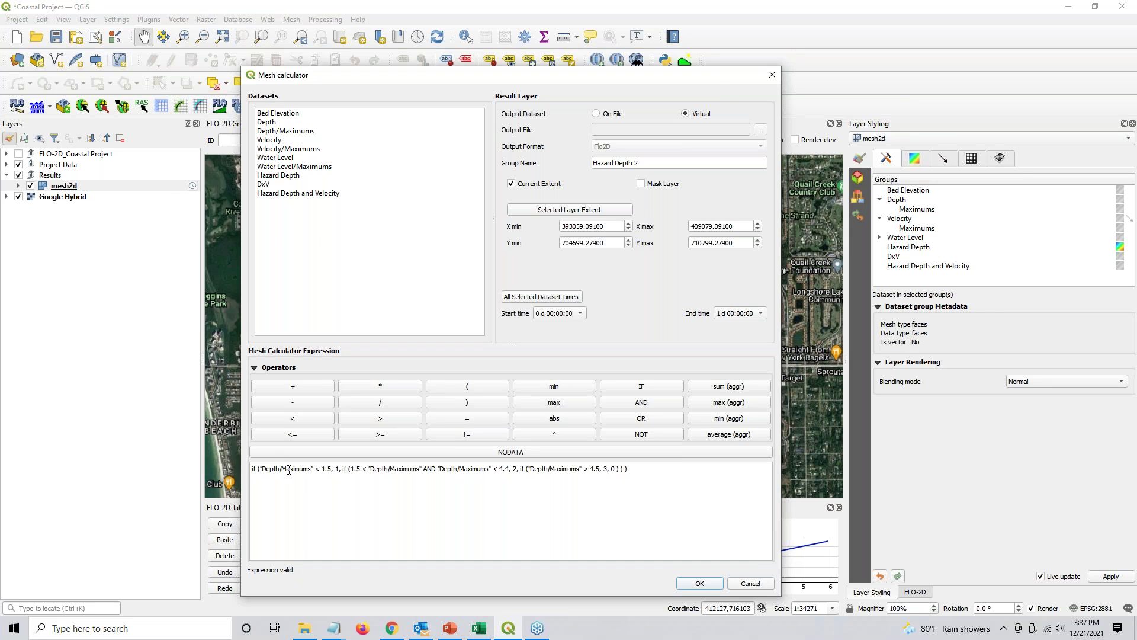
# Change the medium depth condition's upper limit to 4.5, then review class values 2, 3 and fallback 0
pyautogui.doubleClick(339, 470)
pyautogui.moveTo(350, 470); pyautogui.dragTo(509, 471)
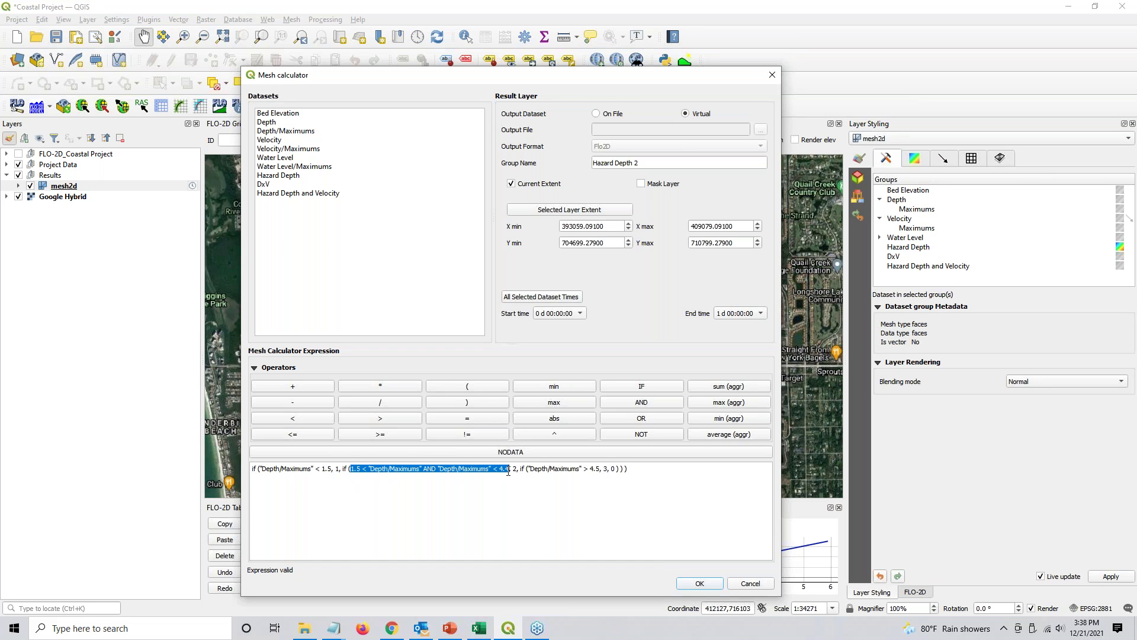
pyautogui.click(508, 471)
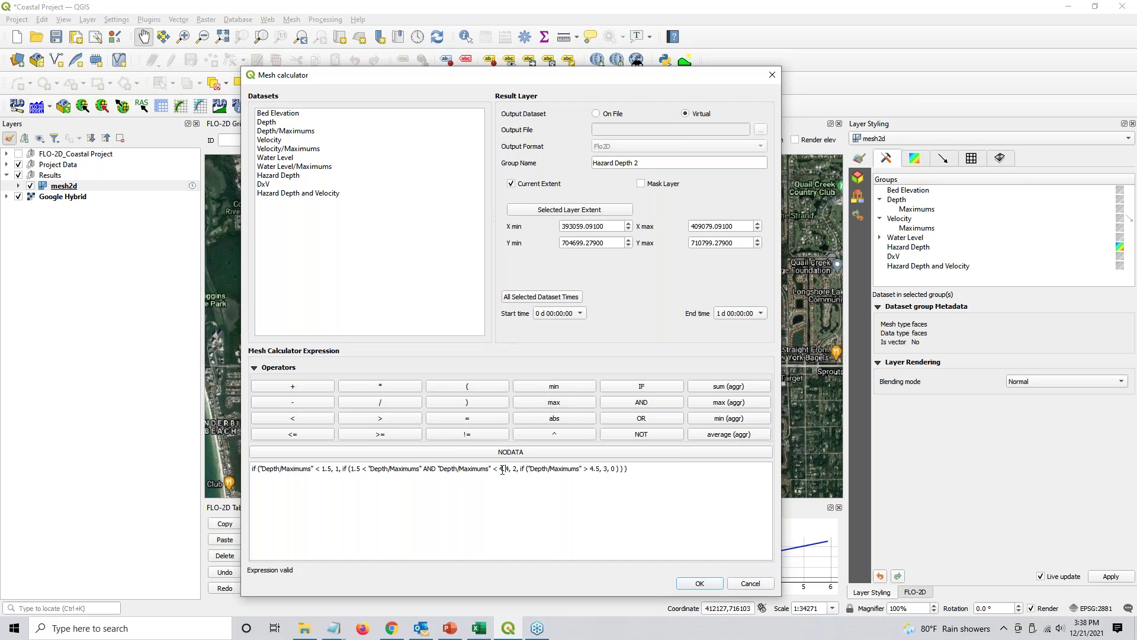
pyautogui.write('5')
pyautogui.doubleClick(516, 469)
pyautogui.click(530, 469)
pyautogui.doubleClick(605, 469)
pyautogui.doubleClick(613, 469)
pyautogui.click(613, 472)
# Replace the expression's final fallback value 0 with 3
pyautogui.doubleClick(614, 468)
pyautogui.click(299, 177)
pyautogui.moveTo(612, 470); pyautogui.dragTo(615, 471)
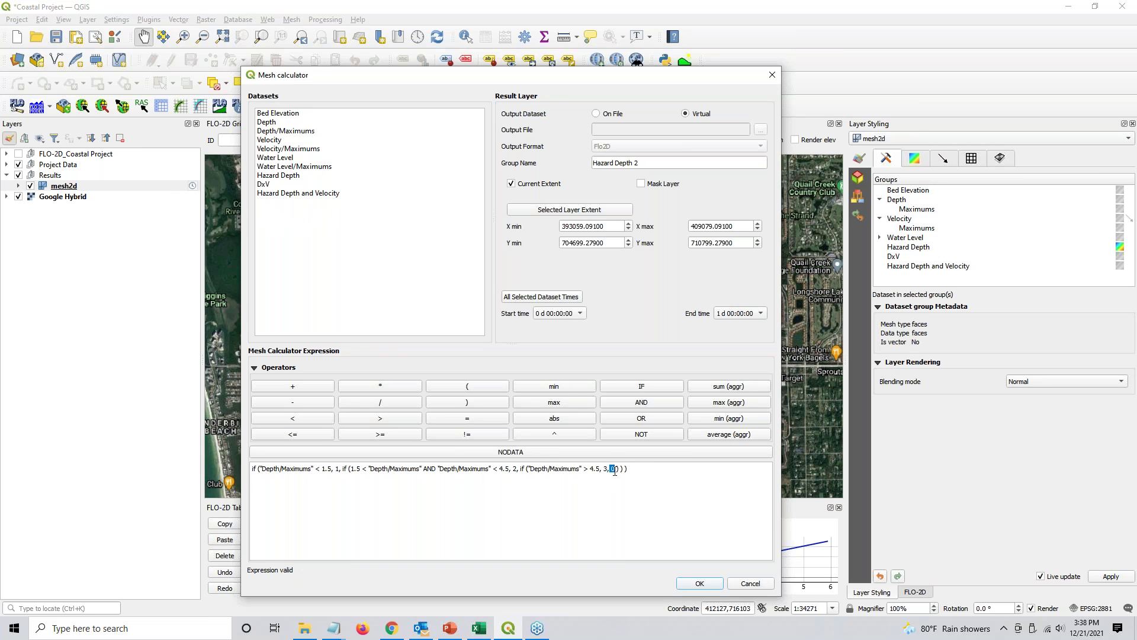
pyautogui.click(744, 512)
pyautogui.press('BackSpace')
pyautogui.write('3')
# Review the 1.5 and 4.5 conditions, then run the calculation to create Hazard Depth 2
pyautogui.moveTo(350, 469); pyautogui.dragTo(427, 469)
pyautogui.click(428, 469)
pyautogui.moveTo(422, 469); pyautogui.dragTo(434, 469)
pyautogui.click(436, 469)
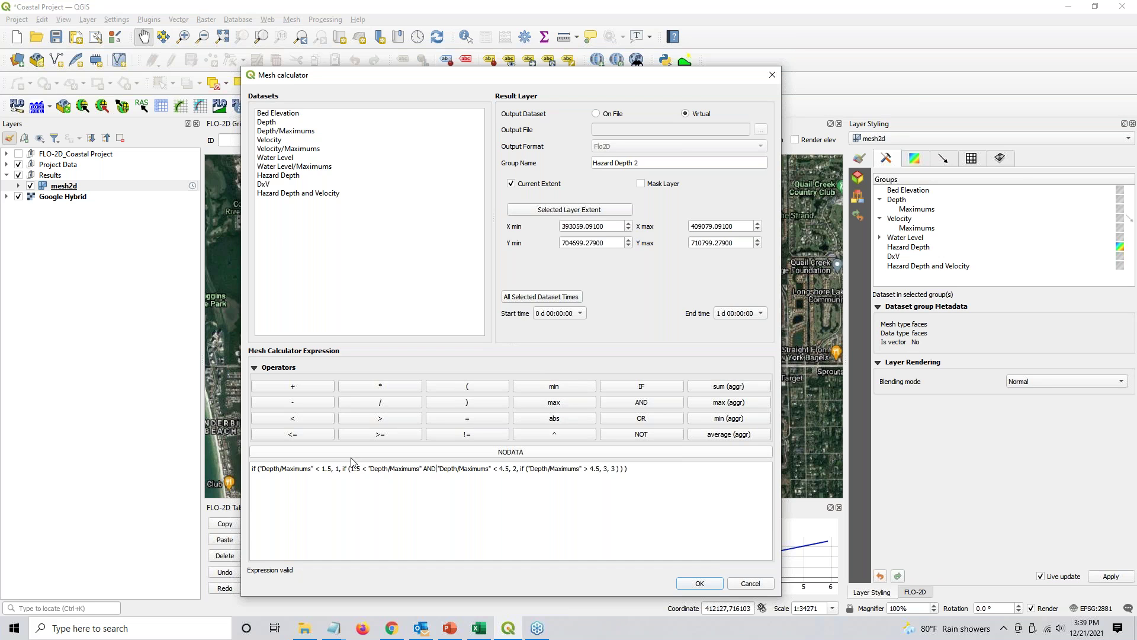
pyautogui.moveTo(350, 469); pyautogui.dragTo(424, 472)
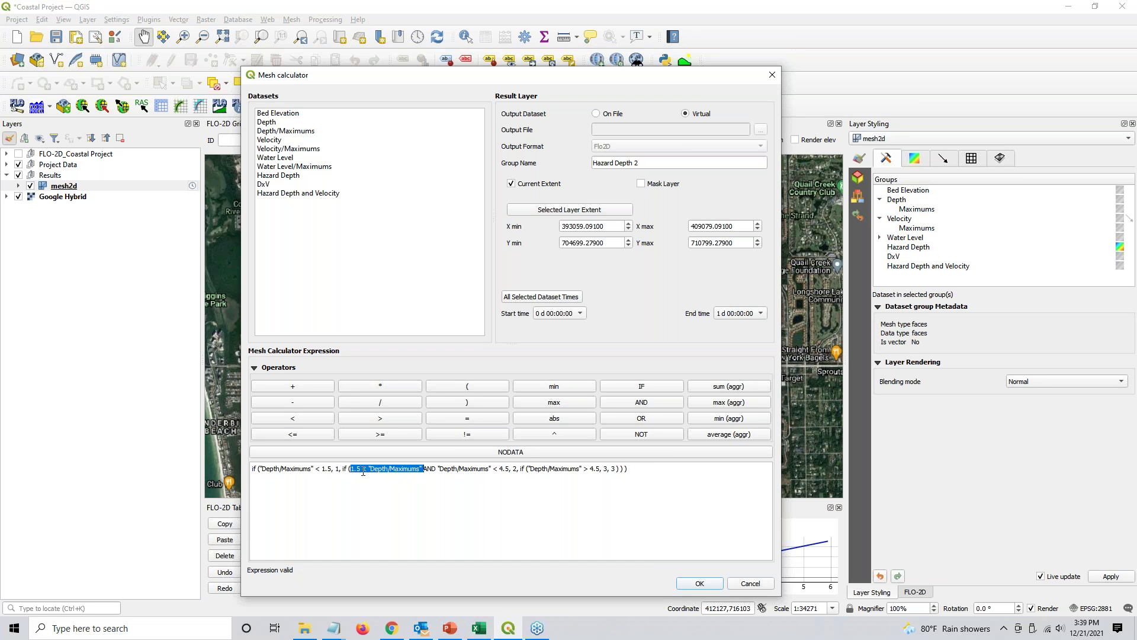
pyautogui.click(442, 471)
pyautogui.moveTo(439, 469); pyautogui.dragTo(507, 471)
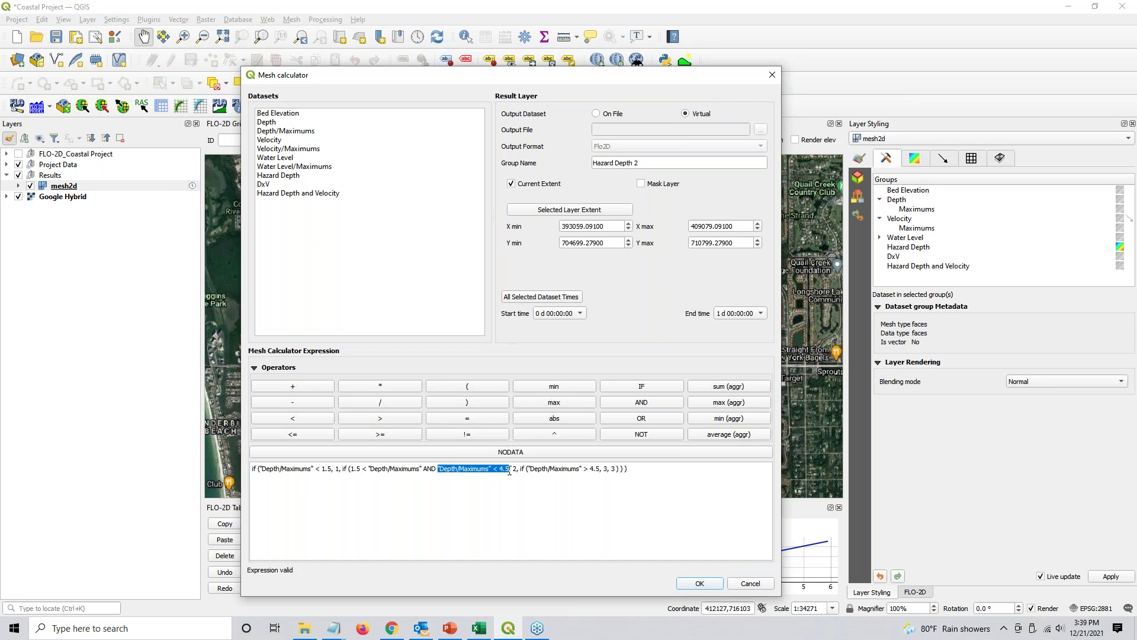
pyautogui.click(403, 469)
pyautogui.tripleClick(429, 469)
pyautogui.doubleClick(430, 469)
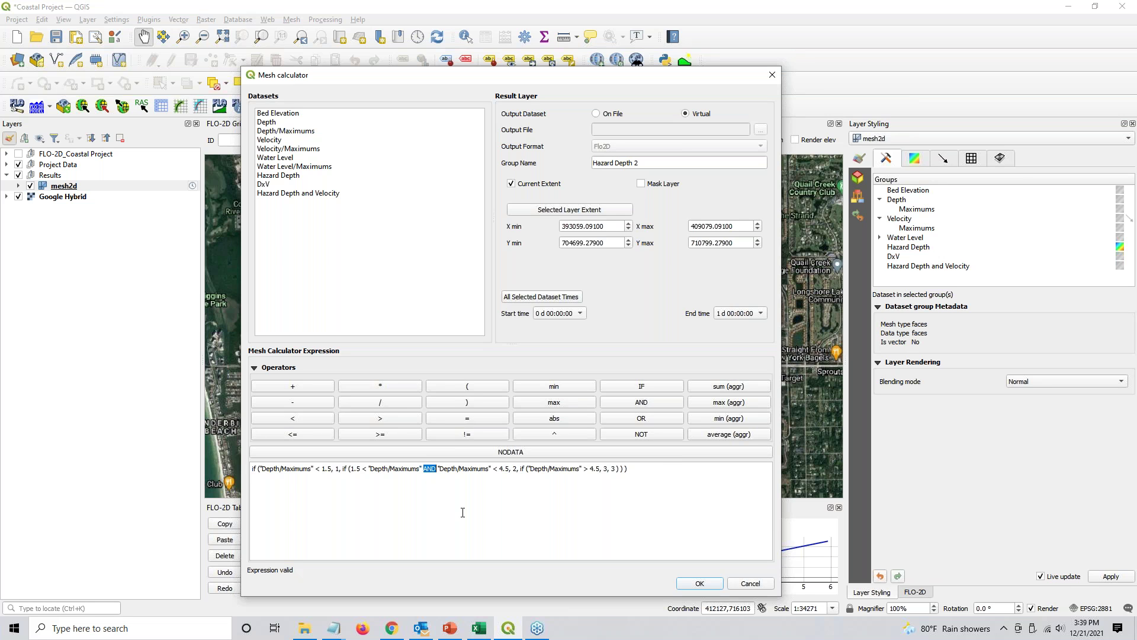
pyautogui.click(660, 465)
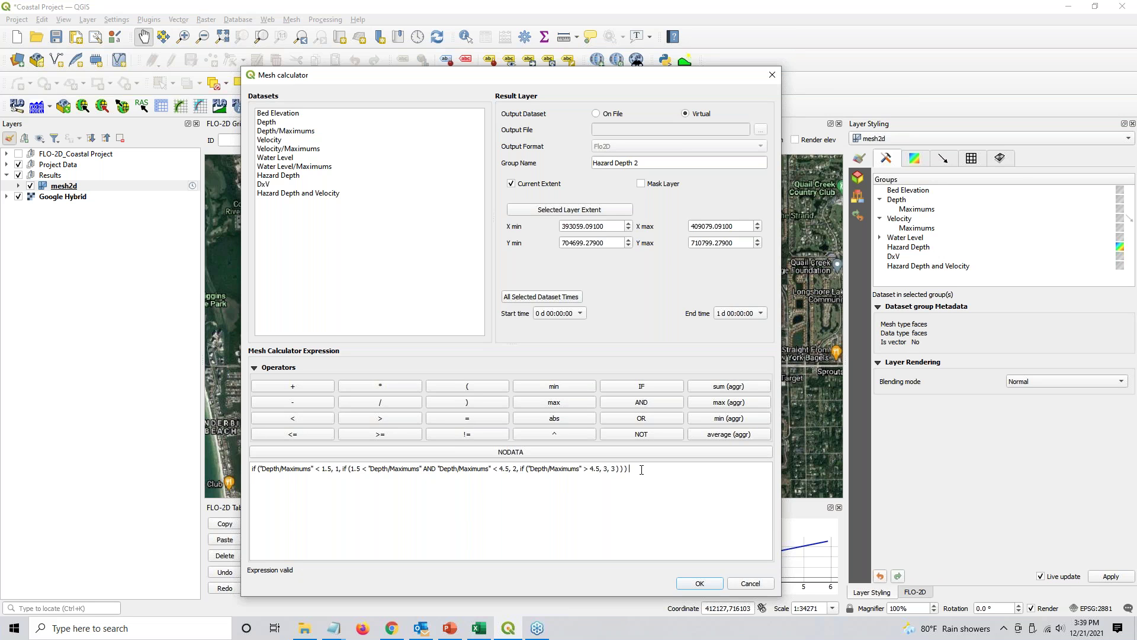
pyautogui.click(699, 584)
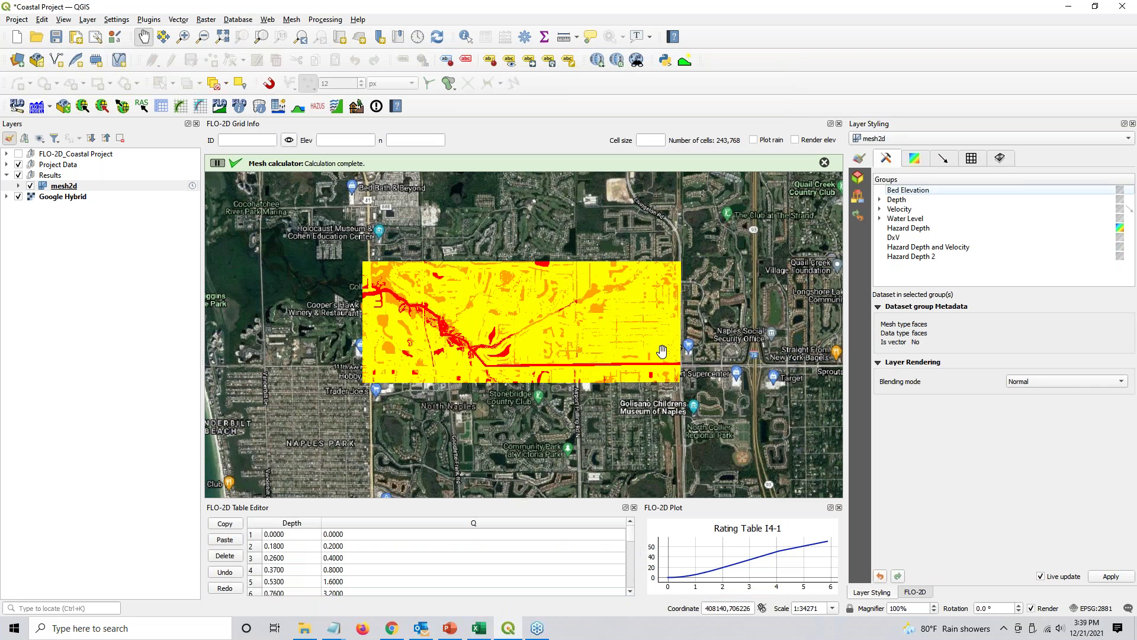
# Make Hazard Depth 2 the displayed mesh dataset and open its symbology settings
pyautogui.click(925, 257)
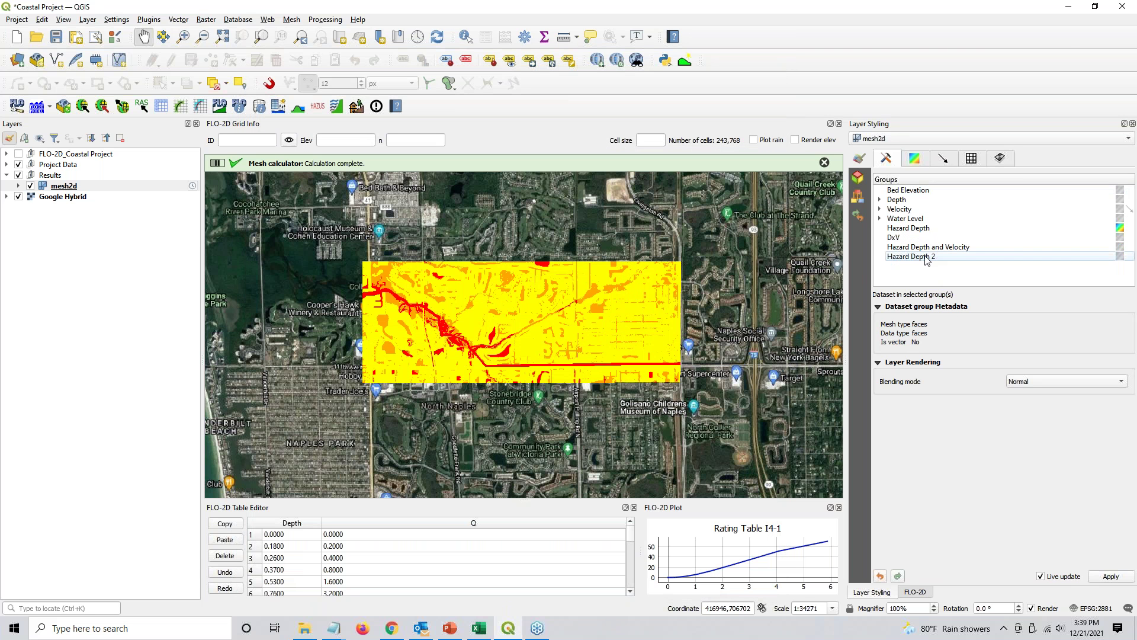
pyautogui.click(925, 257)
pyautogui.click(1120, 257)
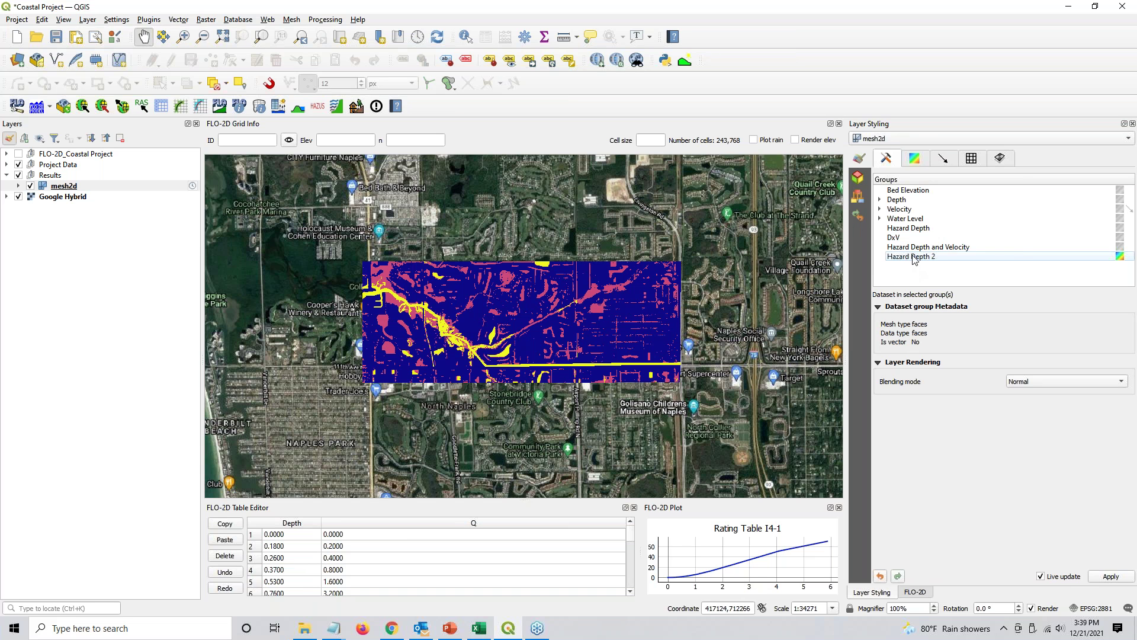
pyautogui.click(915, 158)
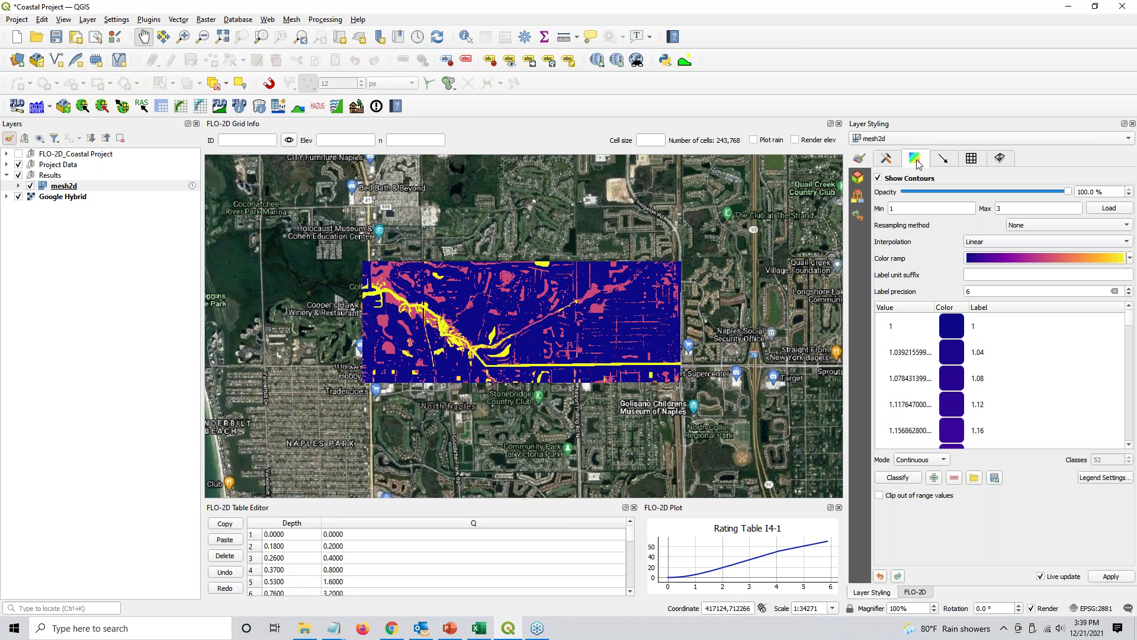
# Switch the colour ramp to Discrete interpolation with Equal Interval mode and 3 classes
pyautogui.click(916, 159)
pyautogui.click(912, 209)
pyautogui.click(986, 241)
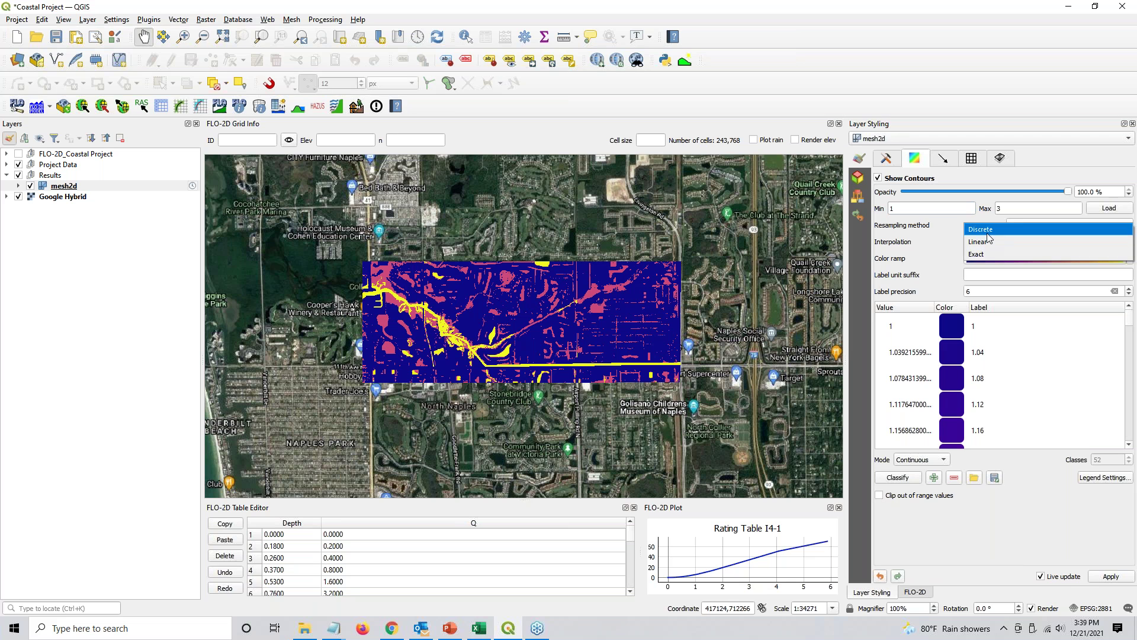
pyautogui.click(987, 234)
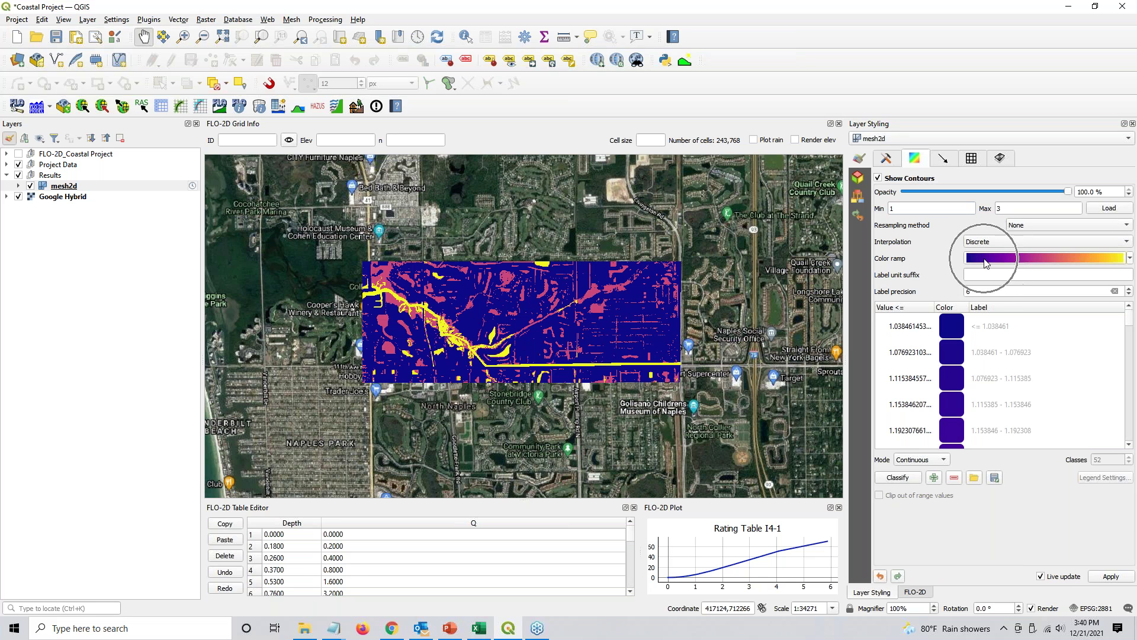
pyautogui.click(915, 461)
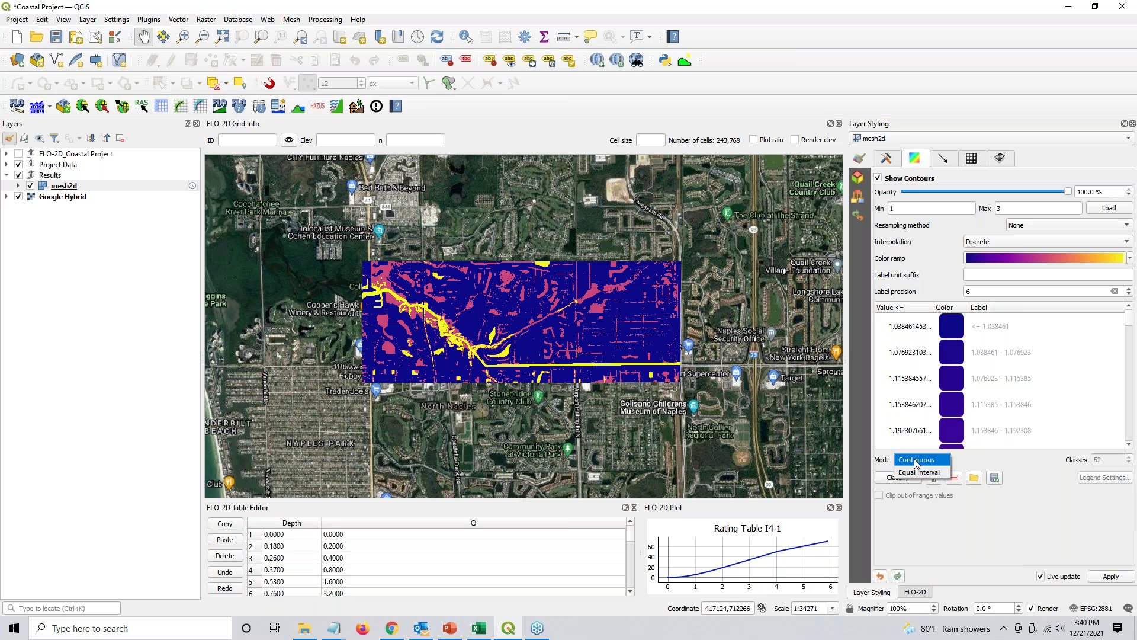
pyautogui.click(919, 472)
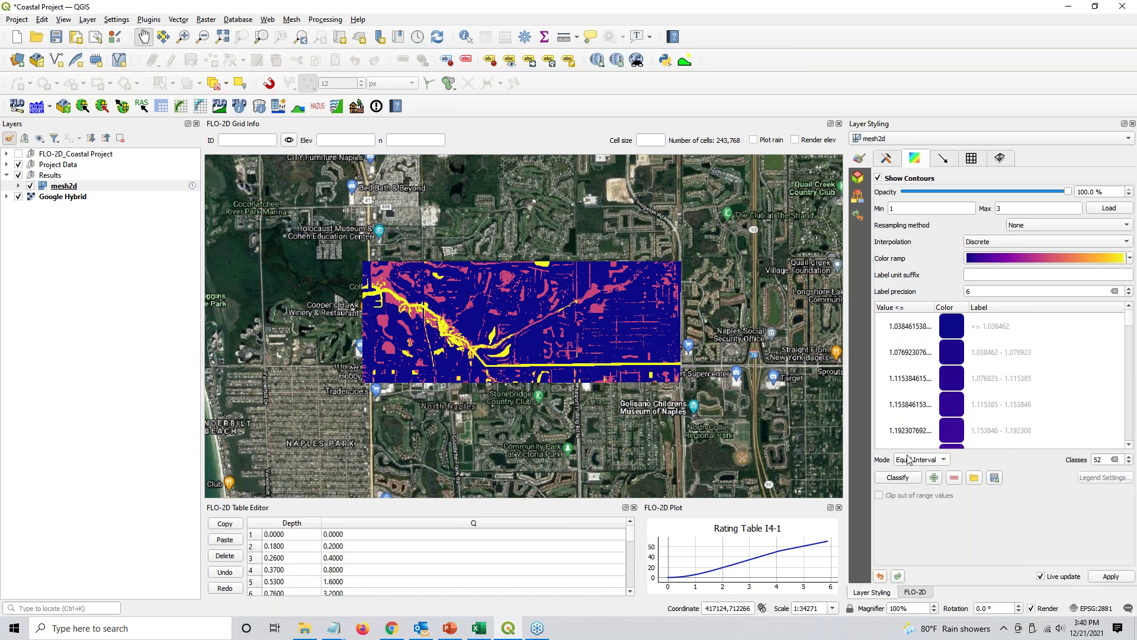
pyautogui.doubleClick(1106, 458)
pyautogui.write('3')
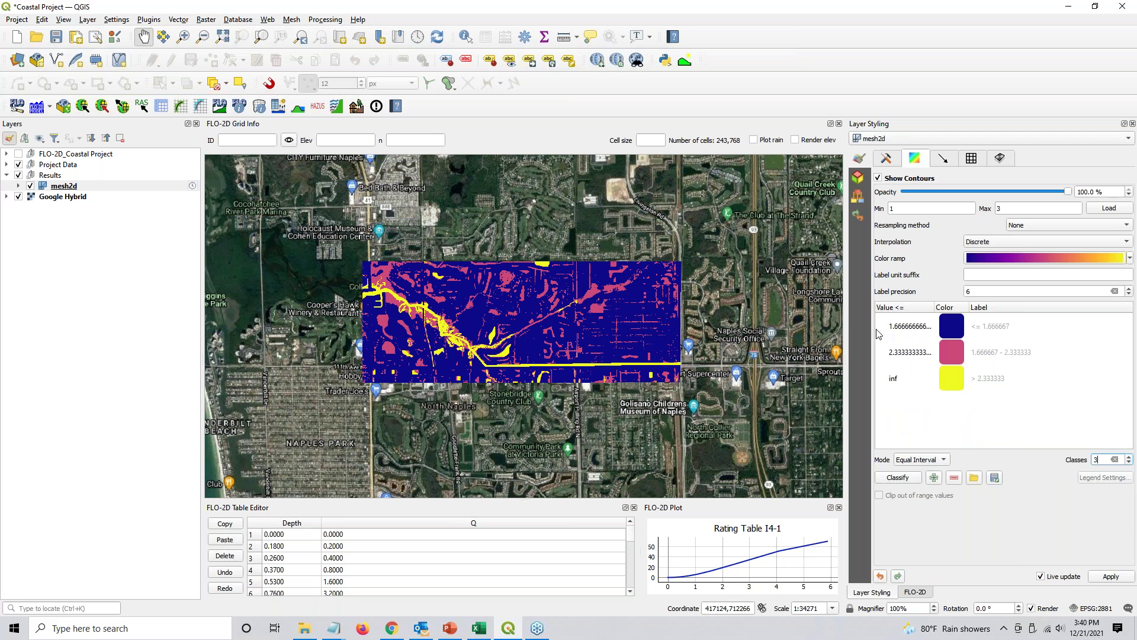
# Set the class values to 1, 2 and 3 and label them Low, Medium and High
pyautogui.click(895, 330)
pyautogui.doubleClick(895, 329)
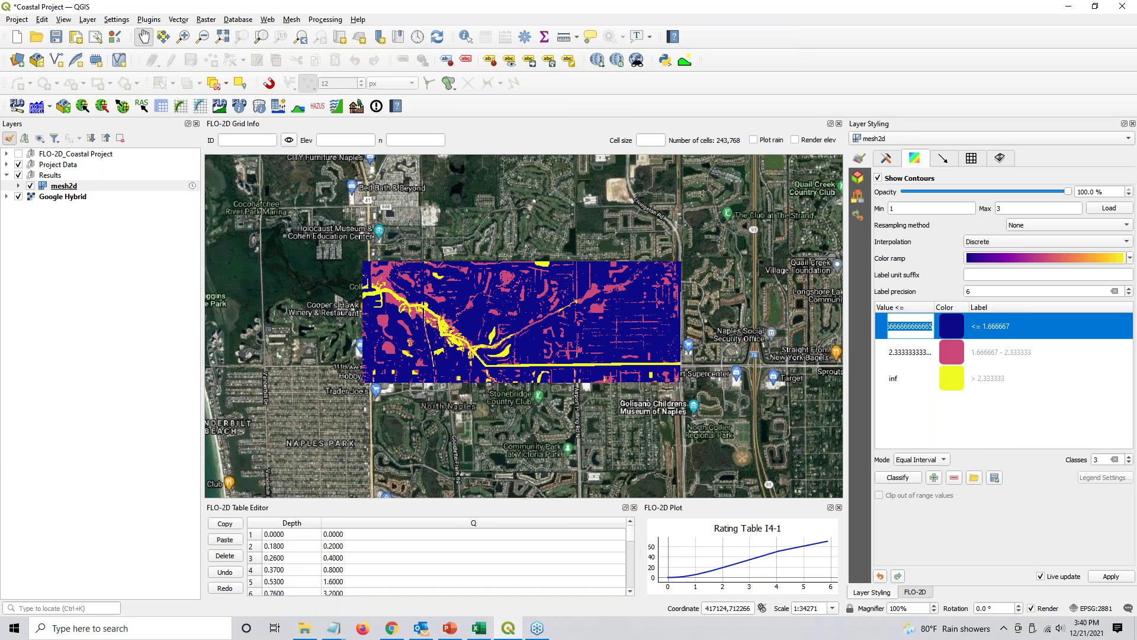
pyautogui.write('1')
pyautogui.doubleClick(902, 353)
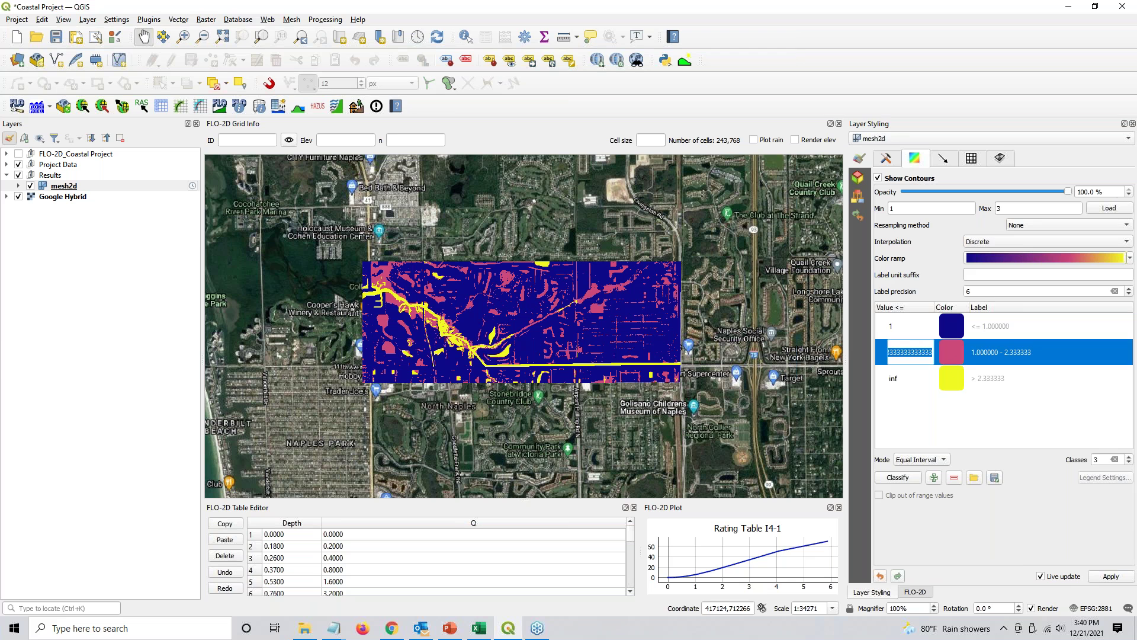
pyautogui.write('2')
pyautogui.doubleClick(907, 378)
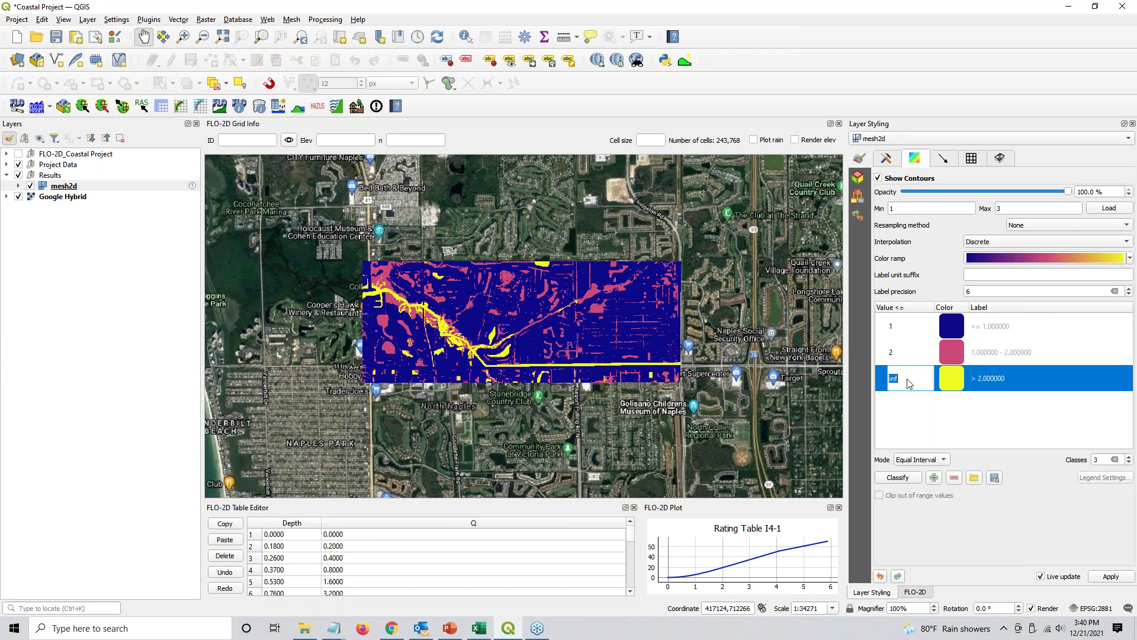
pyautogui.doubleClick(1000, 336)
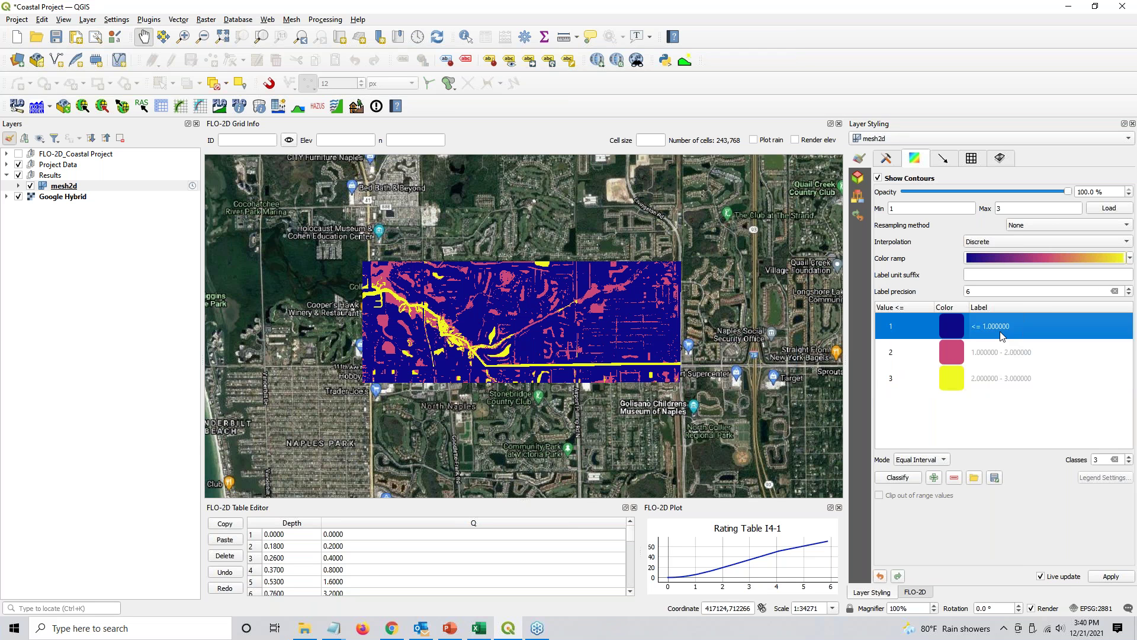
pyautogui.write('Low')
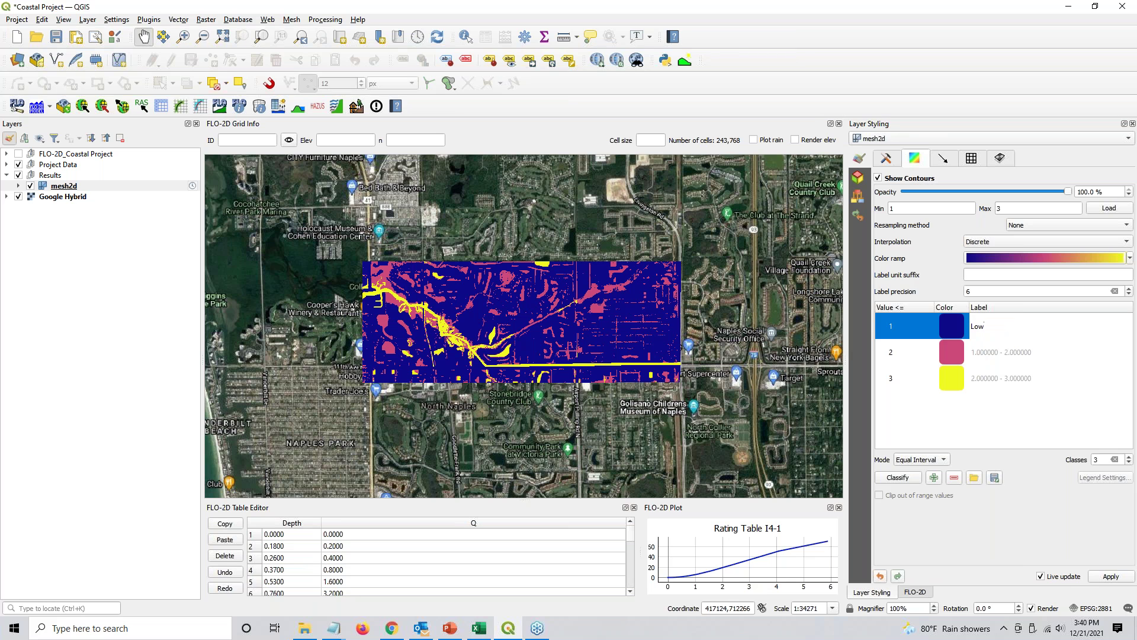
pyautogui.doubleClick(994, 356)
pyautogui.write('<')
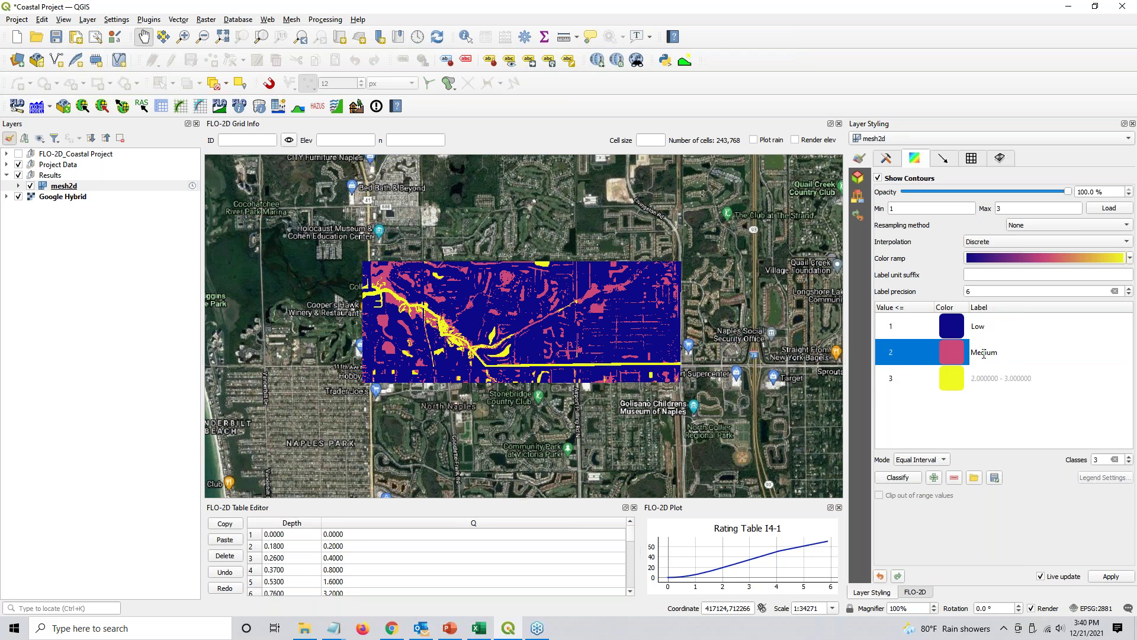
pyautogui.doubleClick(993, 379)
pyautogui.write('High')
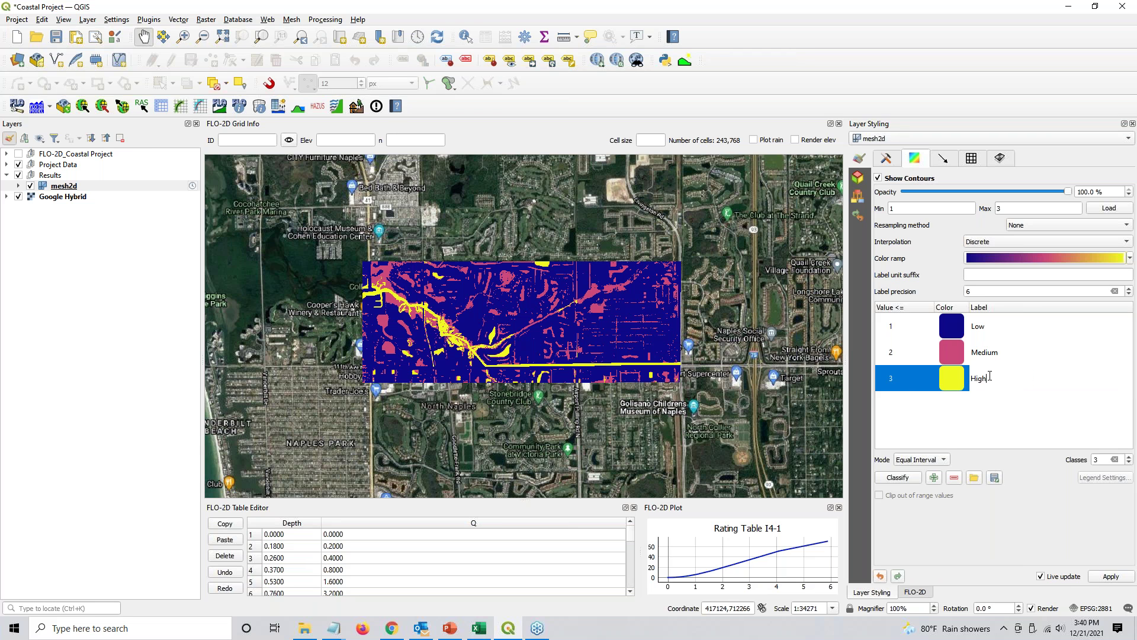
# Colour the Low class yellow and the Medium class orange
pyautogui.doubleClick(962, 325)
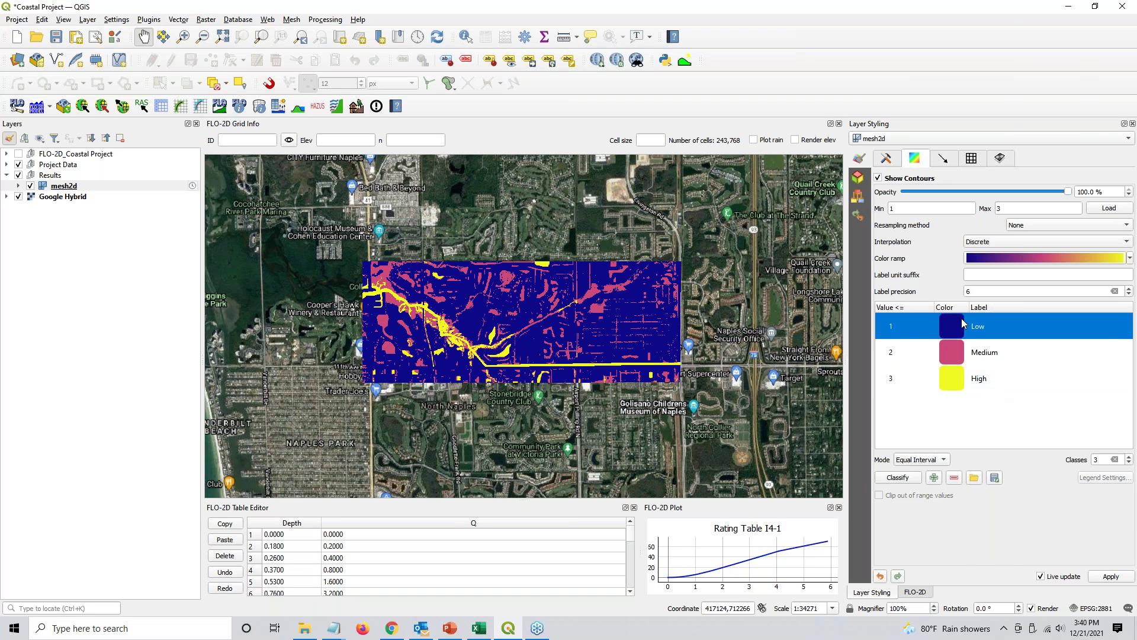
pyautogui.moveTo(978, 461); pyautogui.dragTo(910, 461)
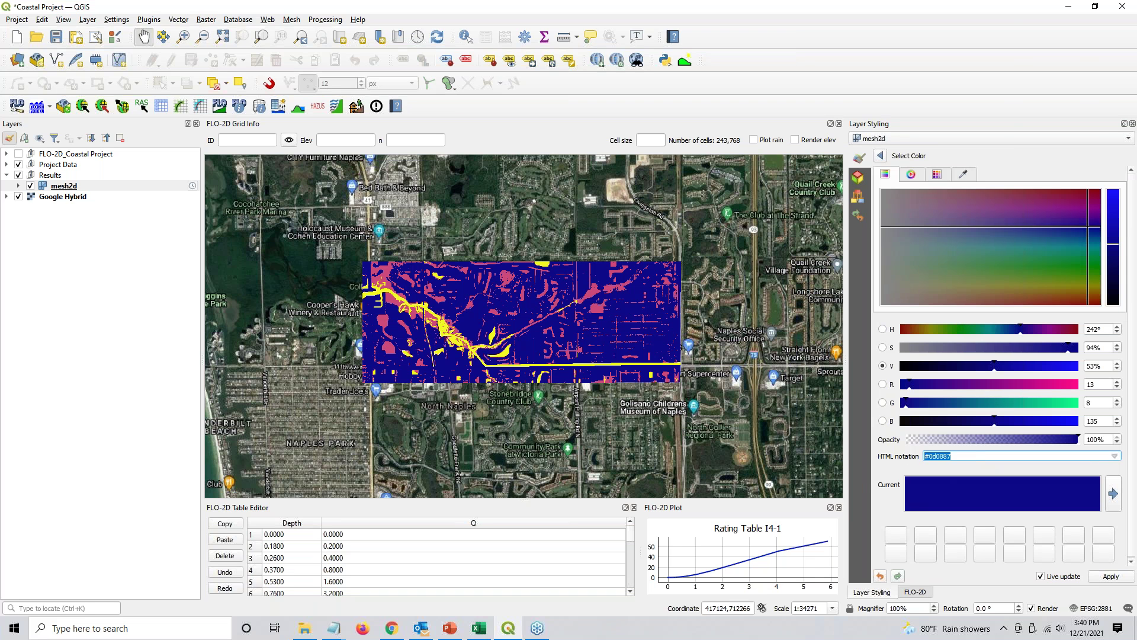
pyautogui.write('Yellow')
pyautogui.press('Return')
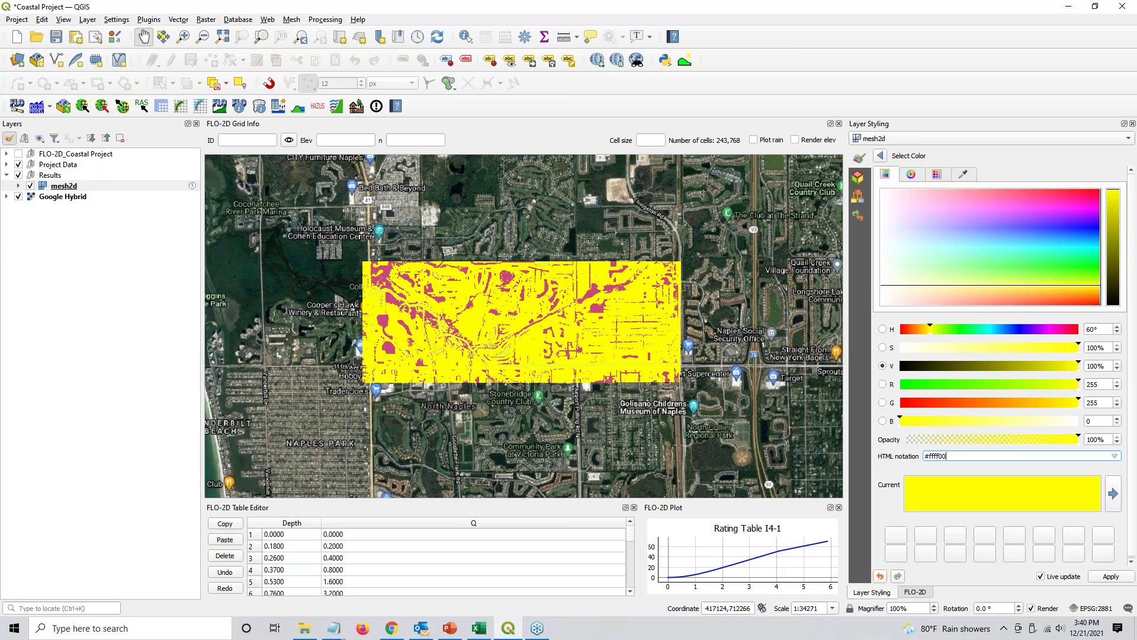
pyautogui.click(881, 156)
pyautogui.click(956, 355)
pyautogui.doubleClick(955, 355)
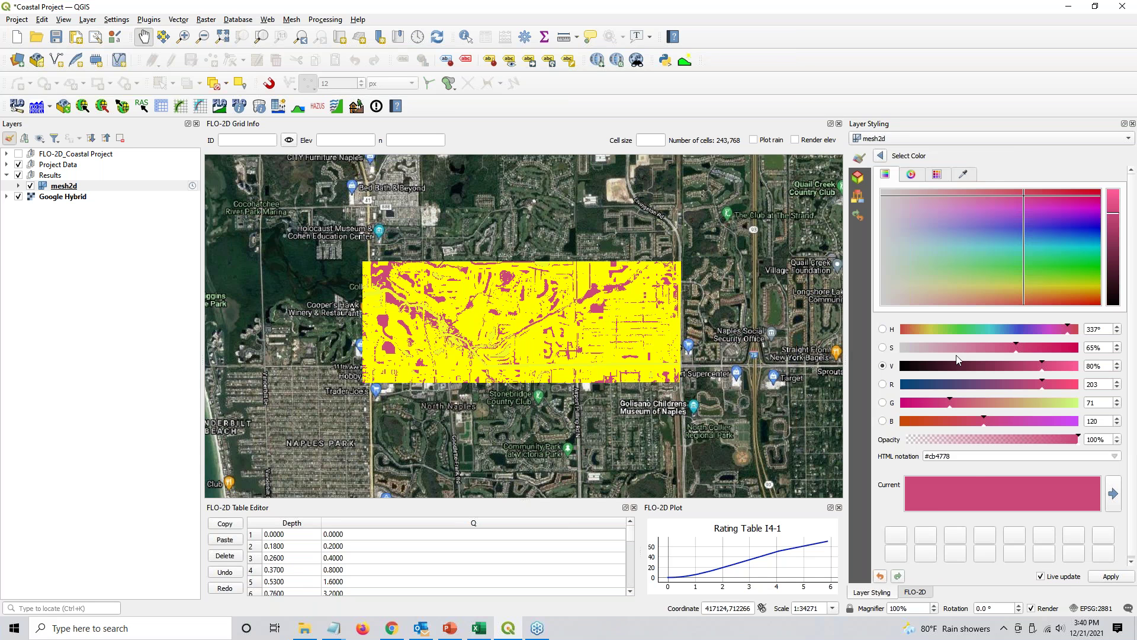
pyautogui.tripleClick(948, 455)
pyautogui.write('Orange')
pyautogui.press('Return')
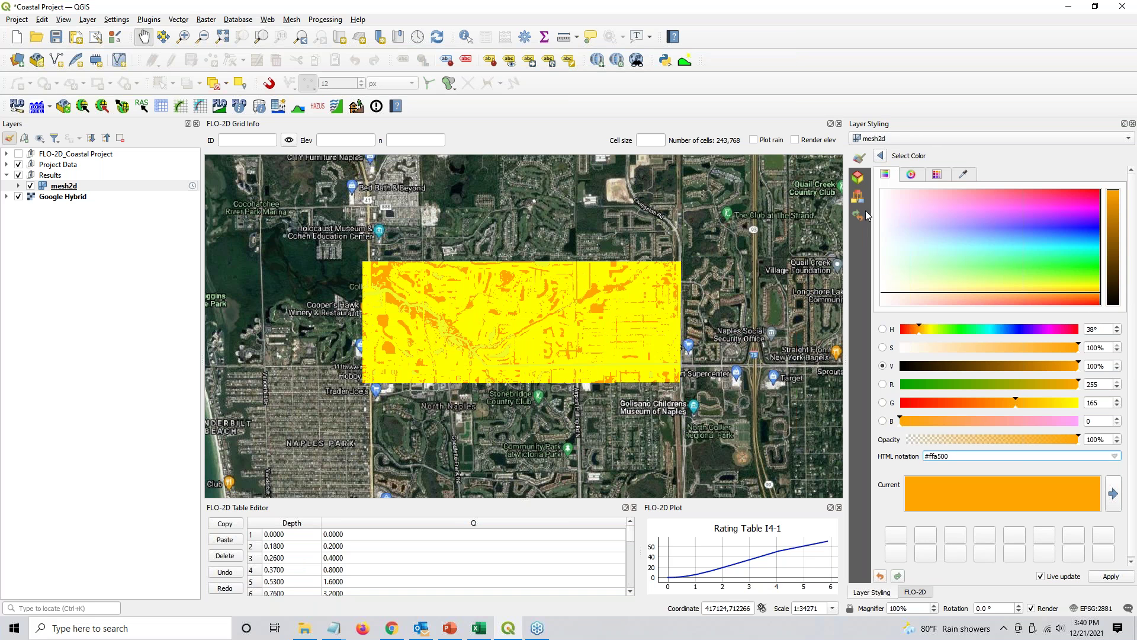
pyautogui.click(882, 157)
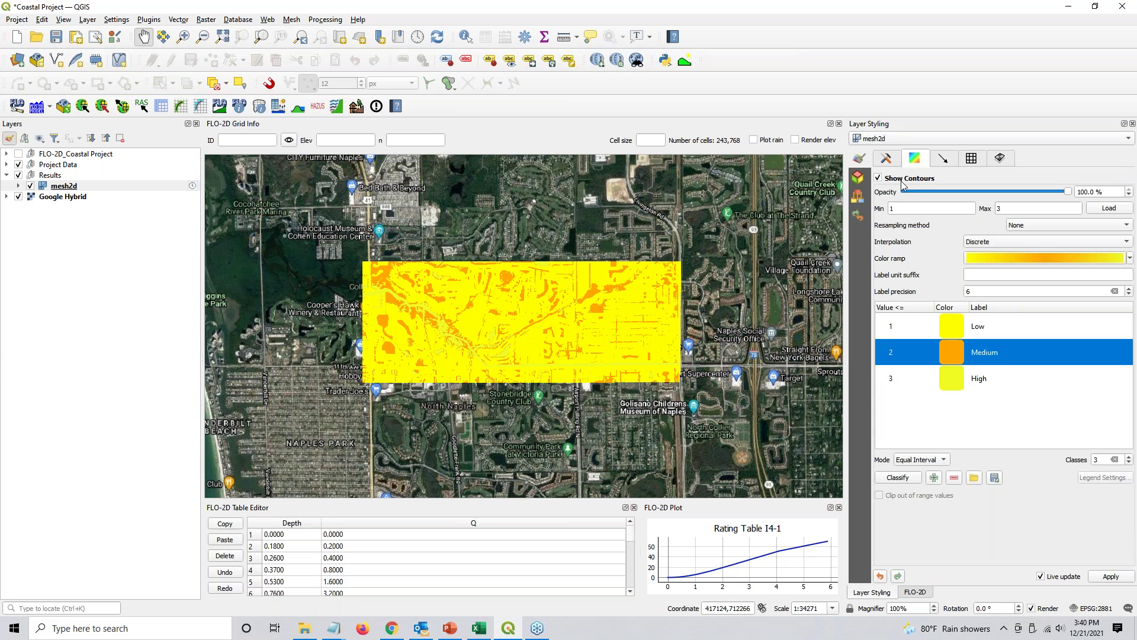
# Colour the High class red
pyautogui.doubleClick(957, 385)
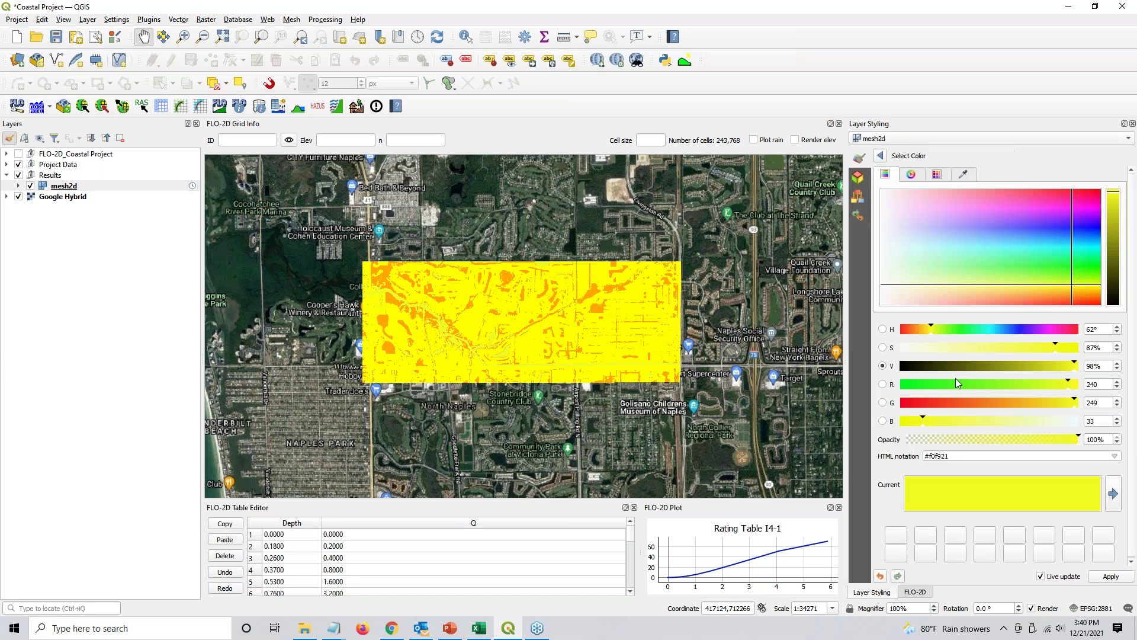
pyautogui.tripleClick(950, 460)
pyautogui.write('red')
pyautogui.press('Return')
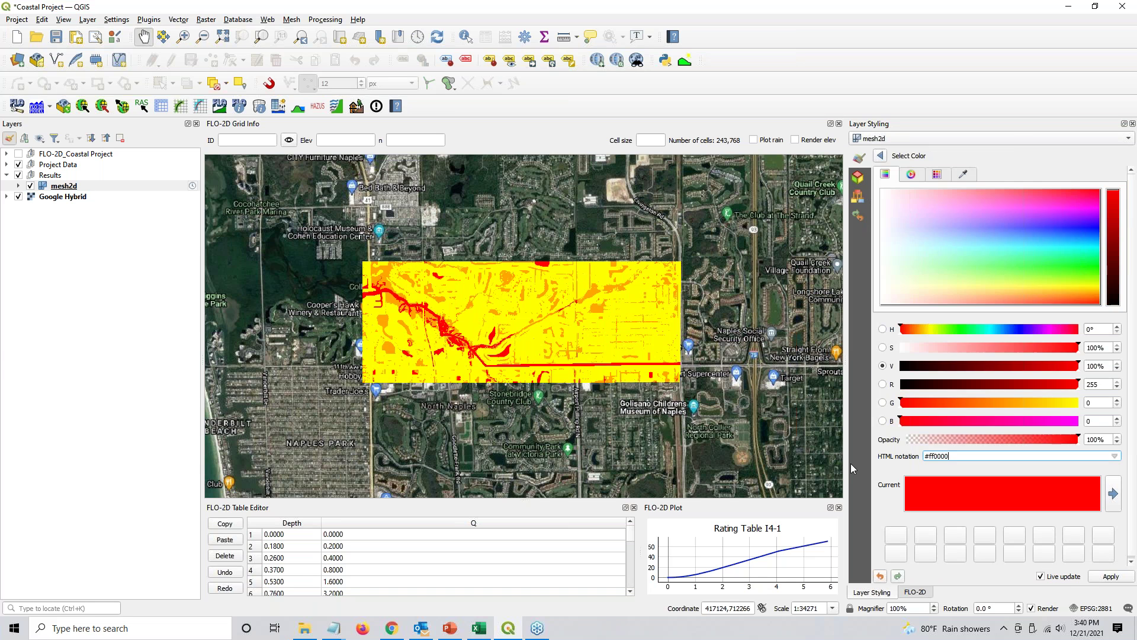
pyautogui.click(881, 156)
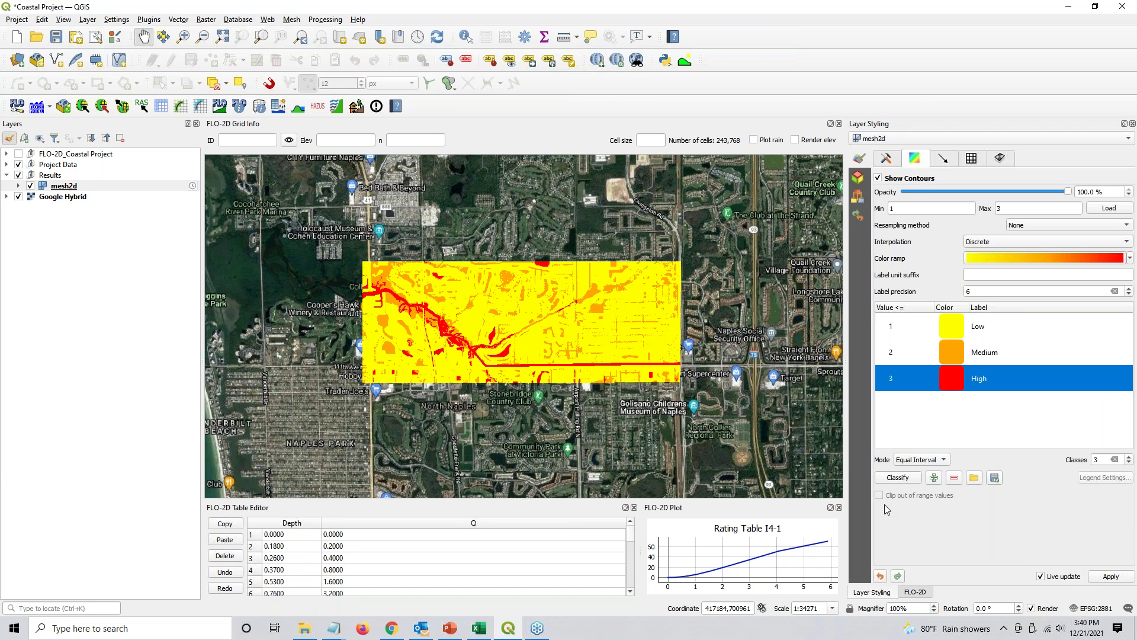
# Zoom in and toggle the Results flood overlay to compare, leaving it hidden
pyautogui.click(957, 414)
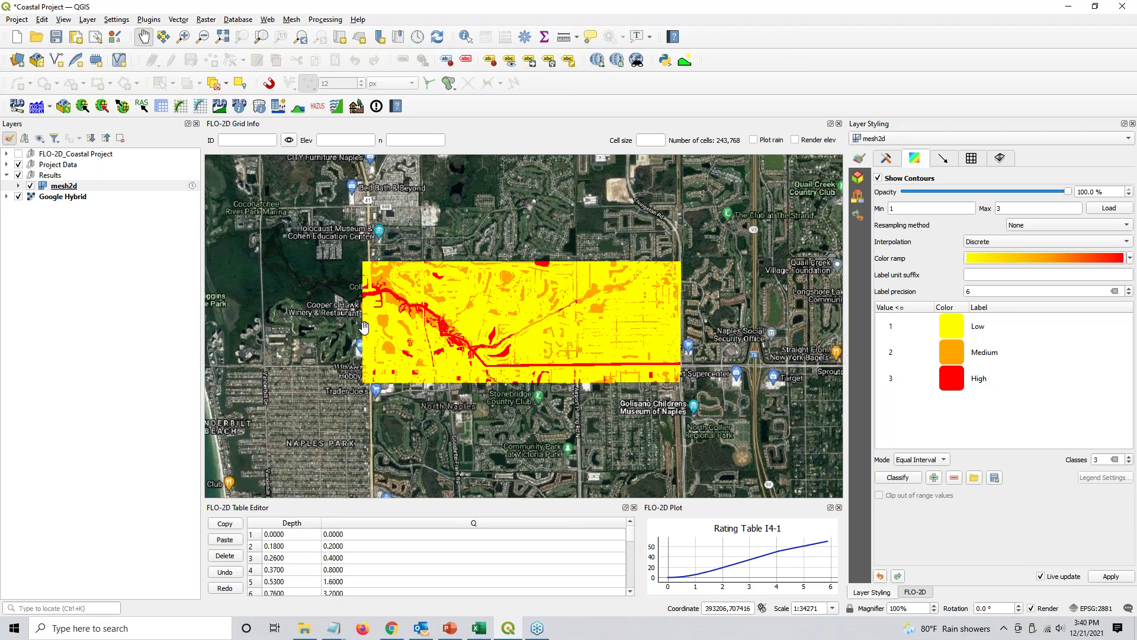
pyautogui.scroll(2, 379, 325)
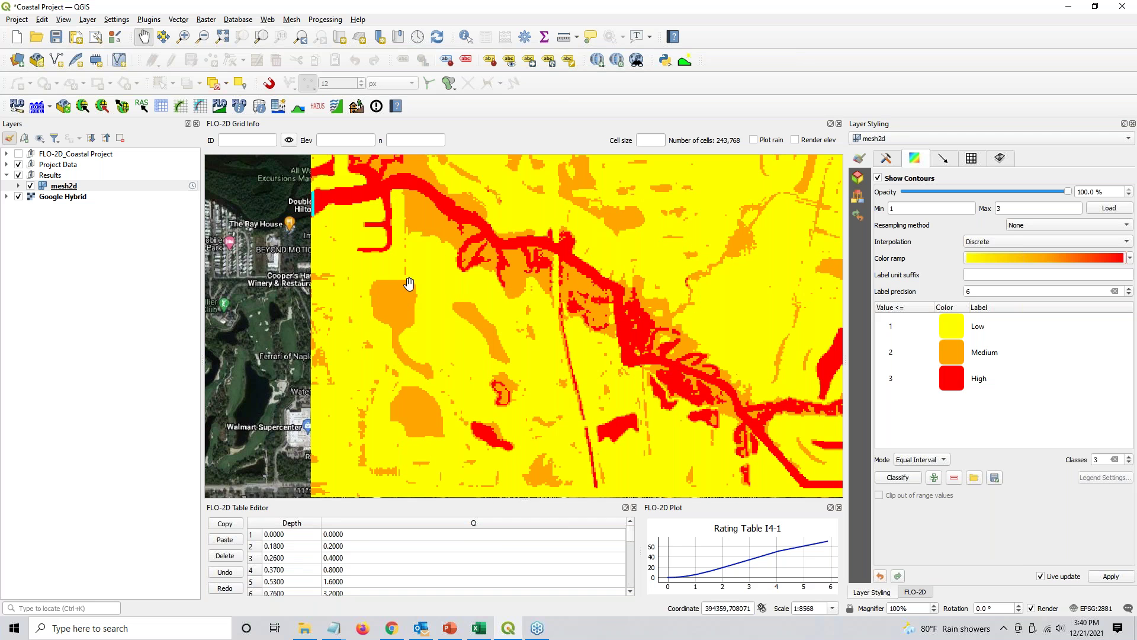
pyautogui.click(19, 175)
pyautogui.click(18, 175)
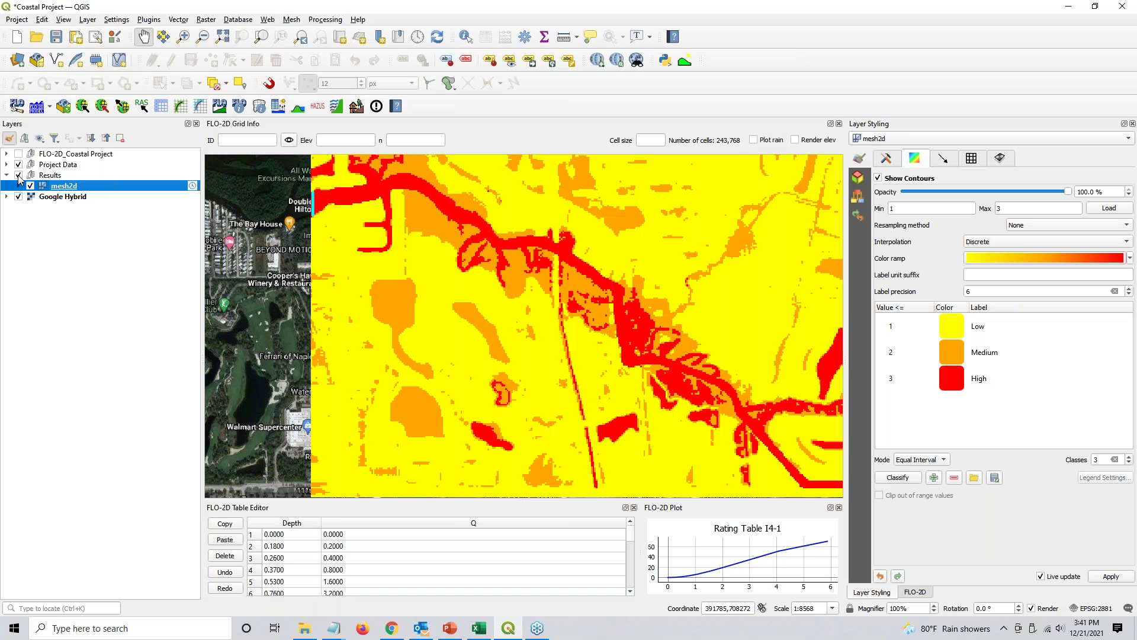
pyautogui.click(18, 176)
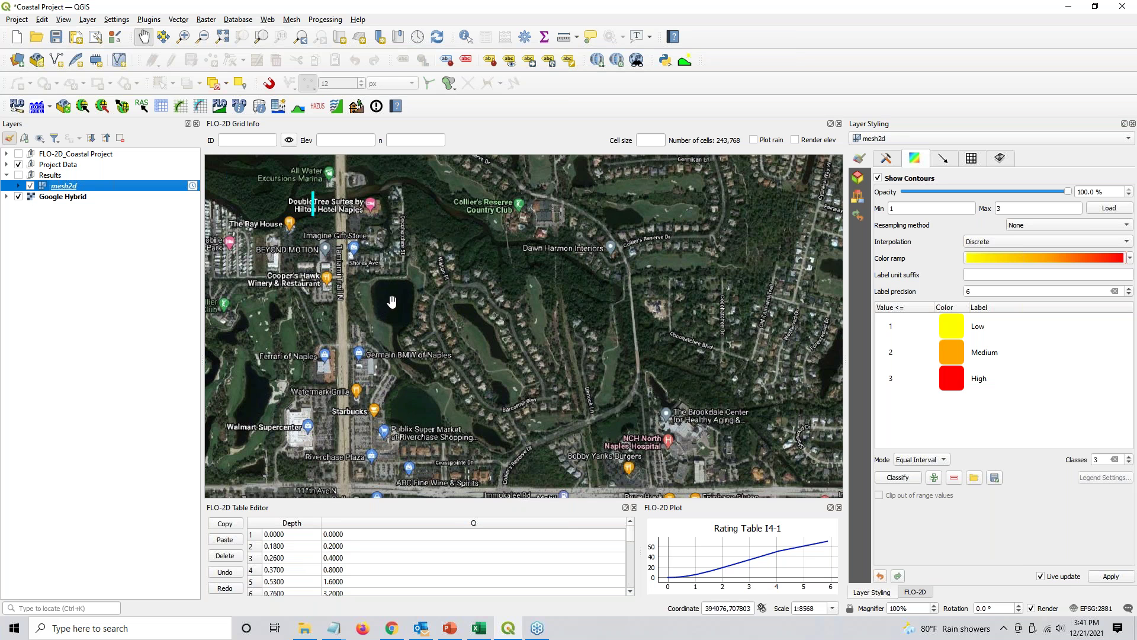
pyautogui.click(18, 175)
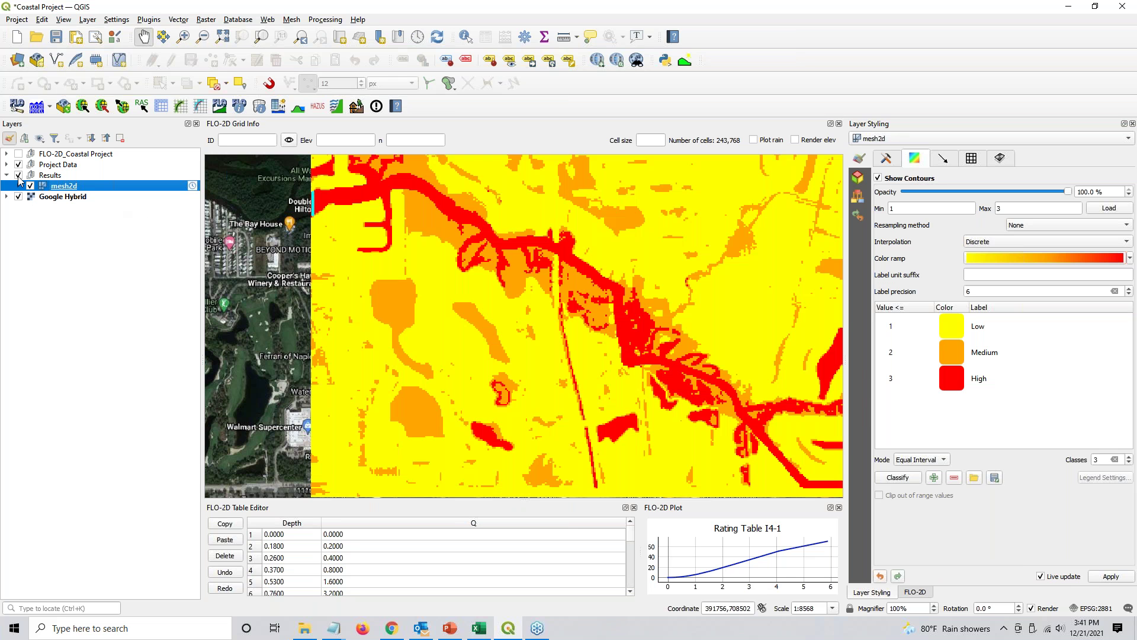
pyautogui.click(18, 175)
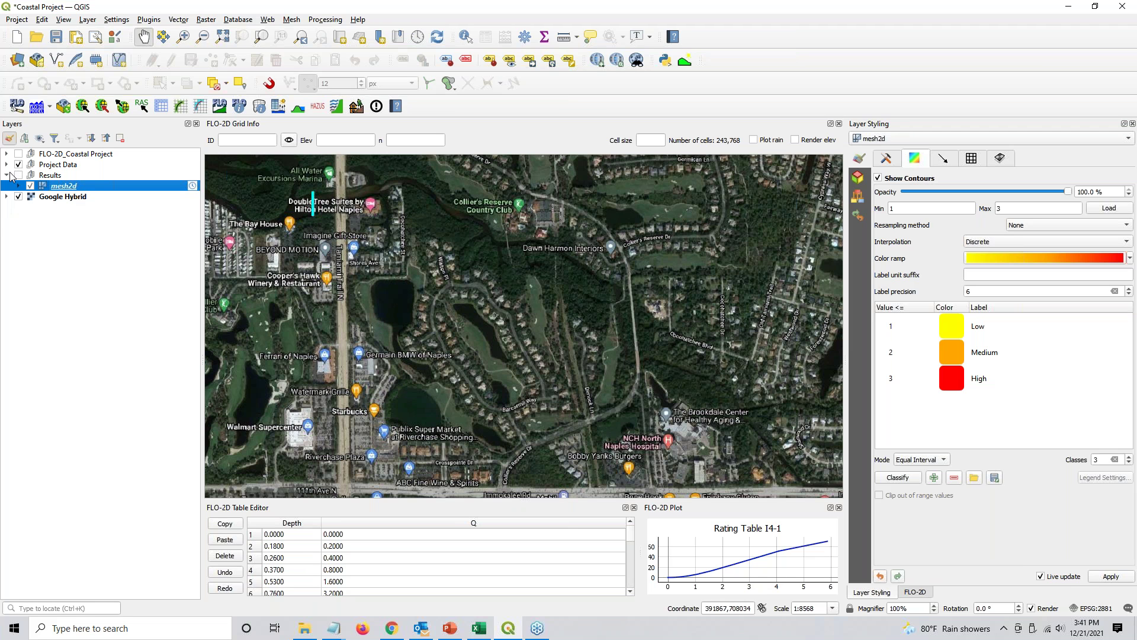
# Pan around the satellite basemap, then view the hazard expressions in Notepad
pyautogui.click(401, 303)
pyautogui.scroll(-1, 497, 326)
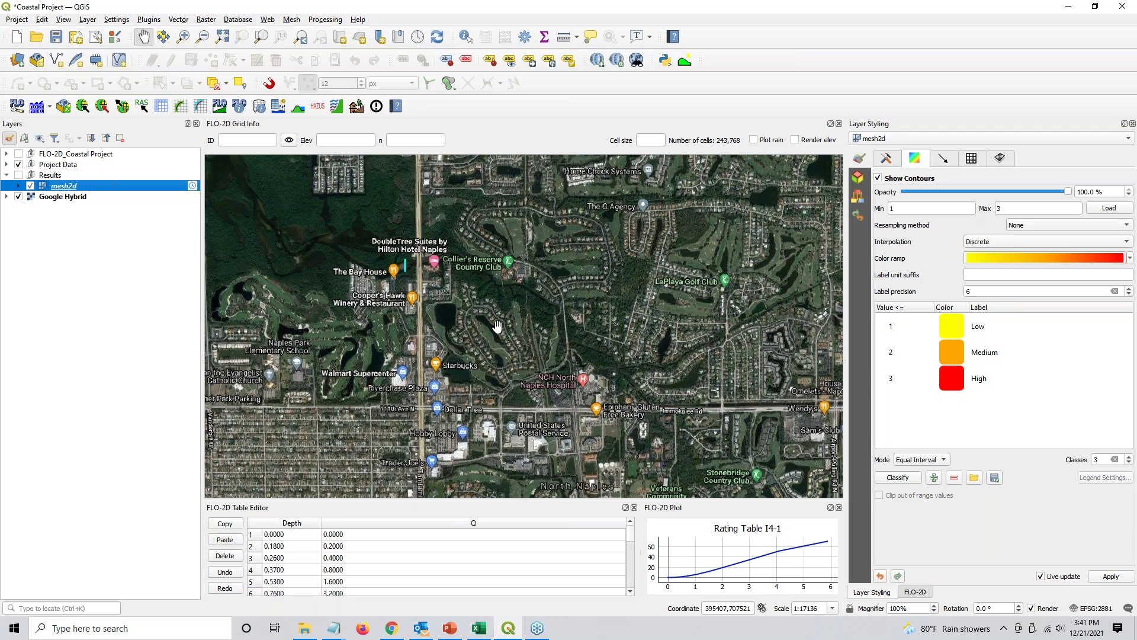
pyautogui.moveTo(496, 325); pyautogui.dragTo(448, 343)
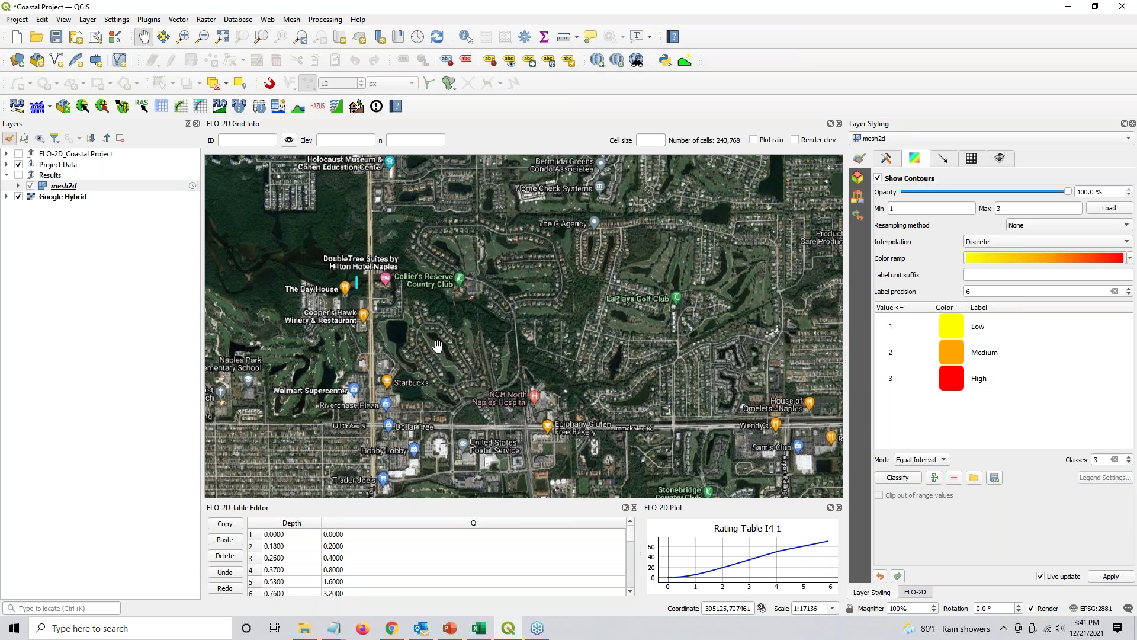
pyautogui.scroll(-1, 509, 363)
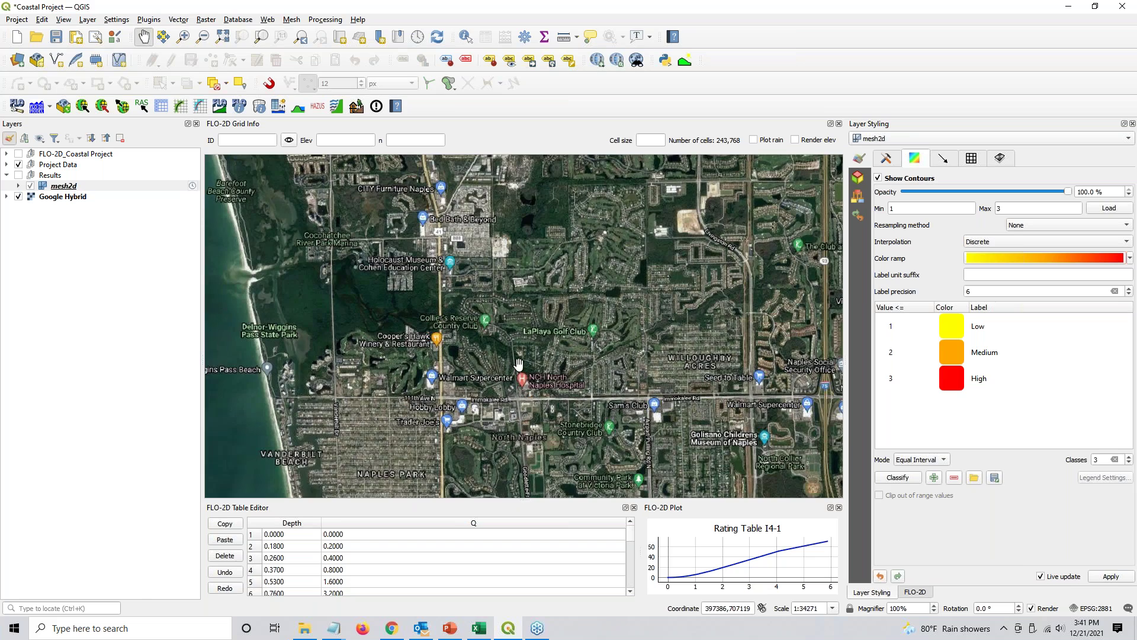
pyautogui.moveTo(517, 362); pyautogui.dragTo(486, 369)
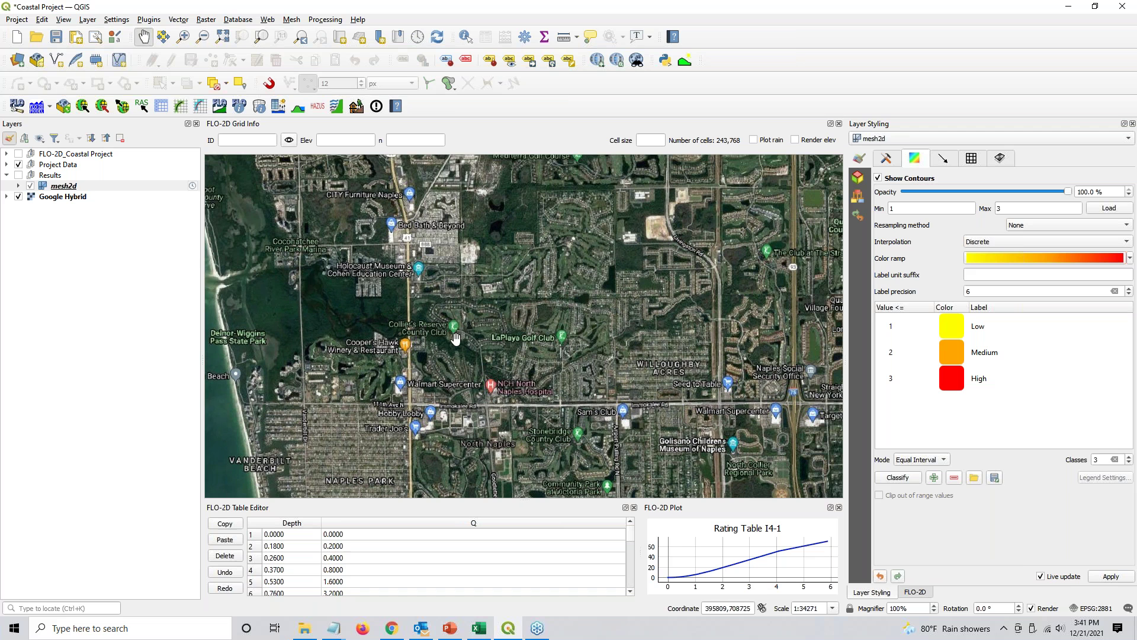
pyautogui.scroll(1, 414, 342)
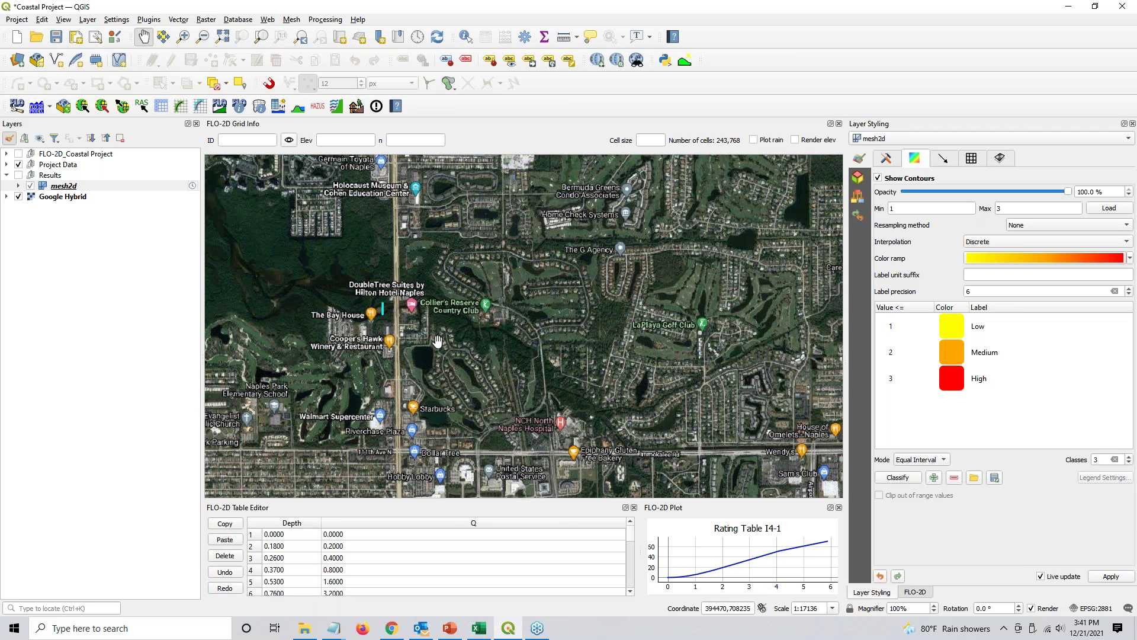
pyautogui.click(421, 363)
pyautogui.moveTo(334, 628)
pyautogui.click(296, 589)
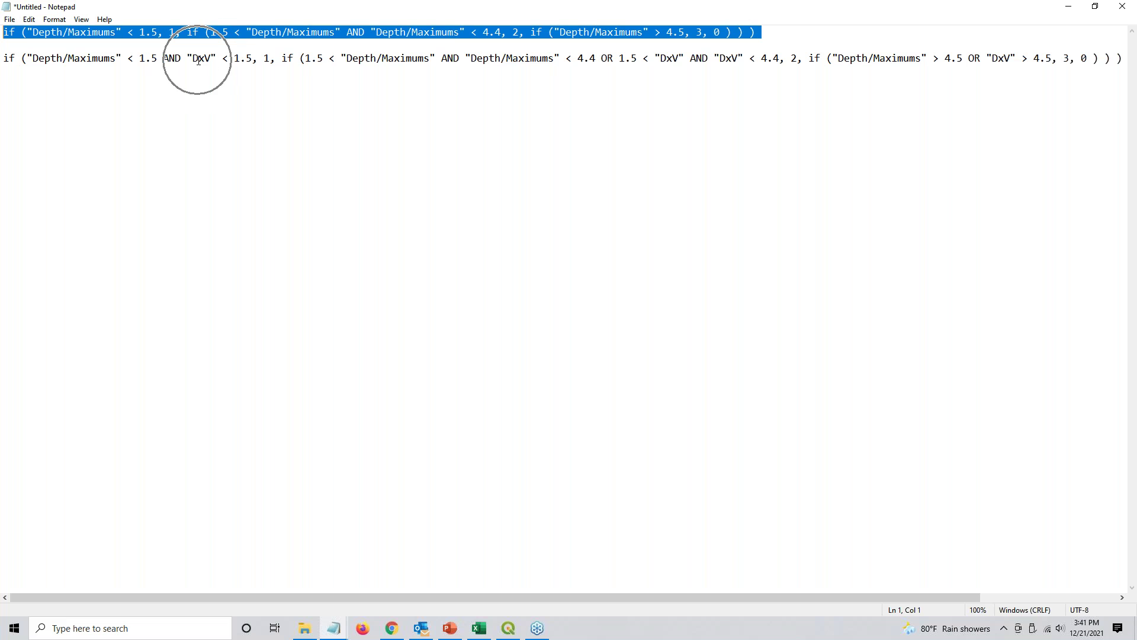
pyautogui.click(508, 628)
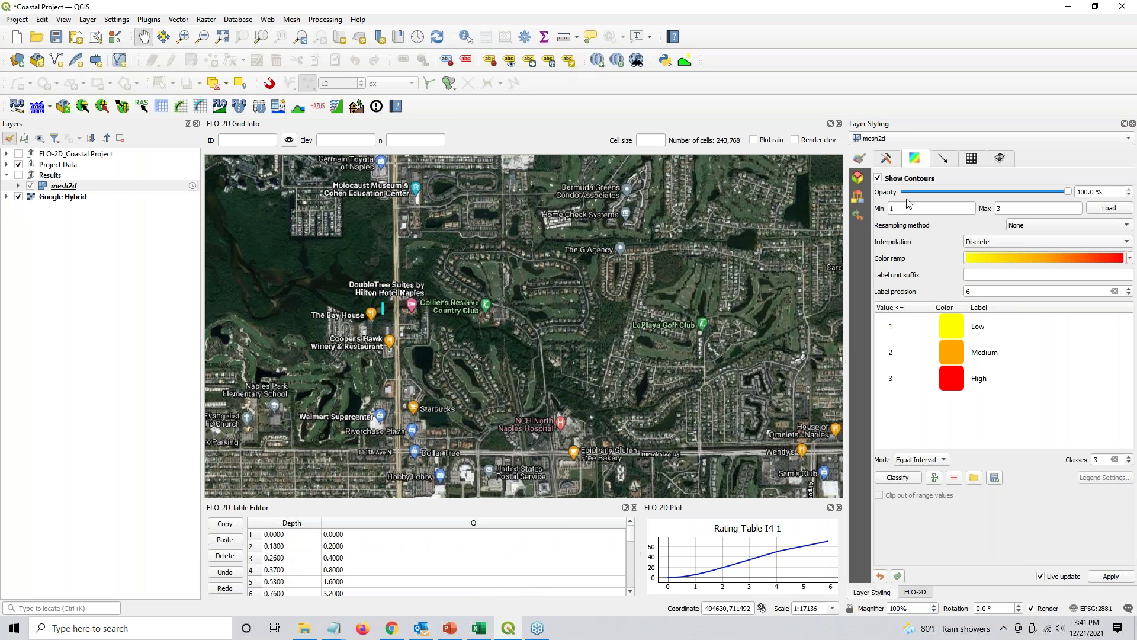
# Create virtual group DxV2 as "Depth/Maximums" * "Velocity/Maximums" in the Mesh Calculator
pyautogui.click(297, 20)
pyautogui.click(303, 32)
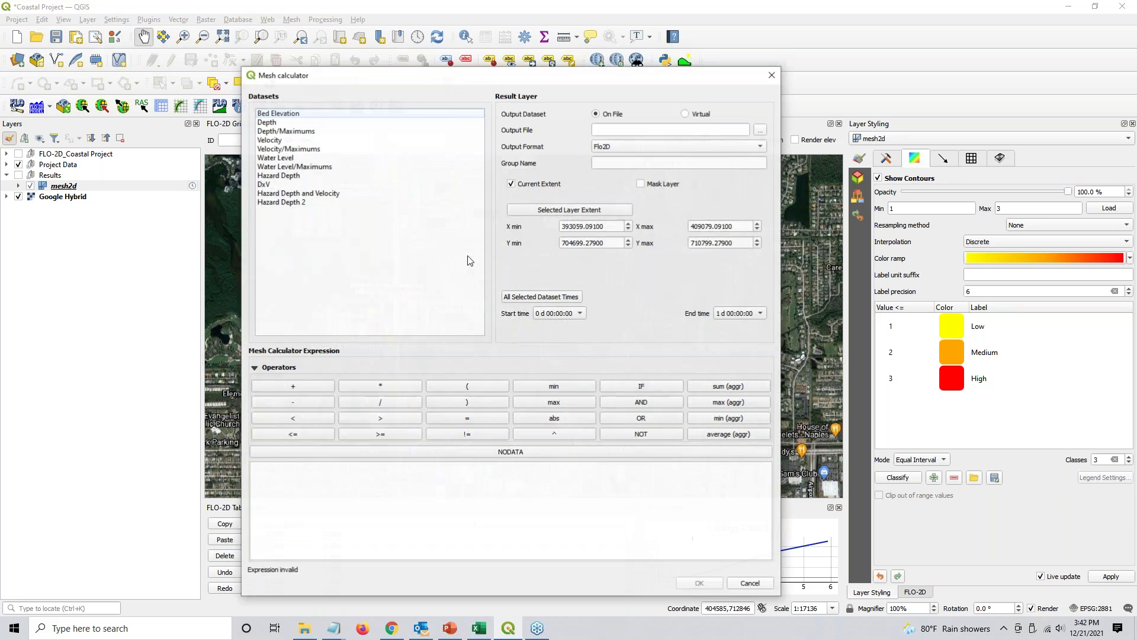
pyautogui.click(270, 184)
pyautogui.click(271, 186)
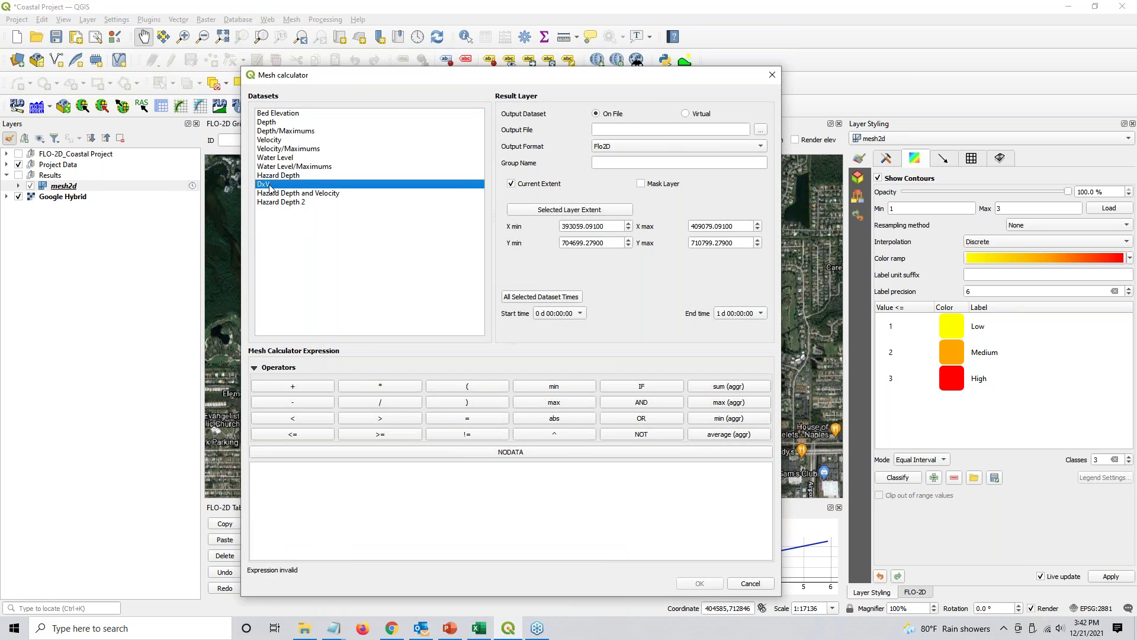
pyautogui.click(623, 162)
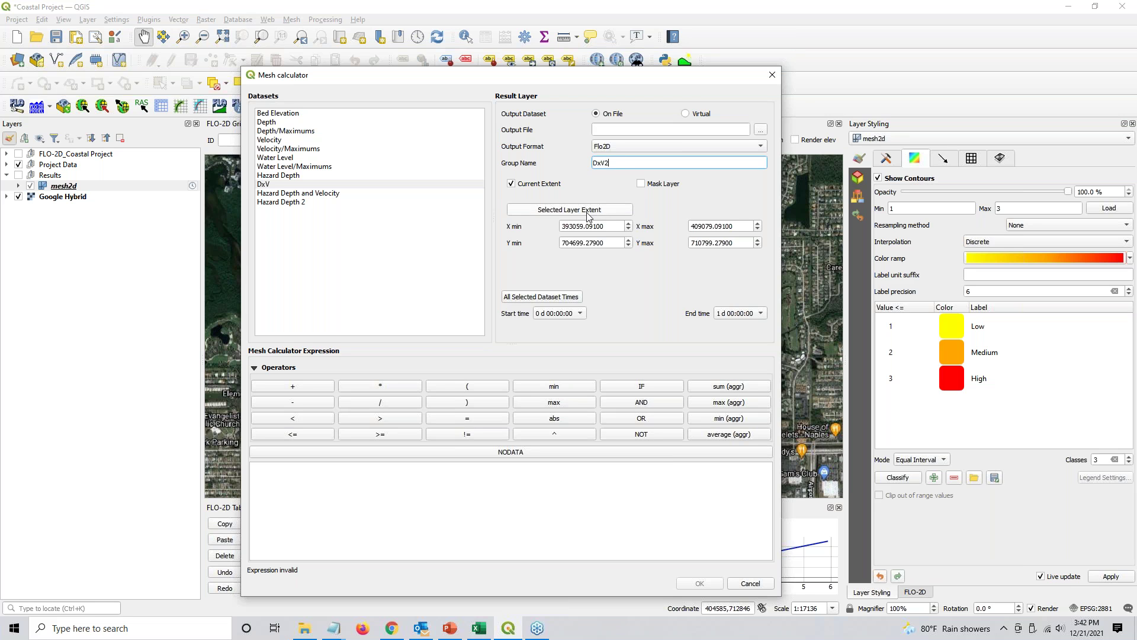
pyautogui.doubleClick(303, 132)
pyautogui.click(384, 386)
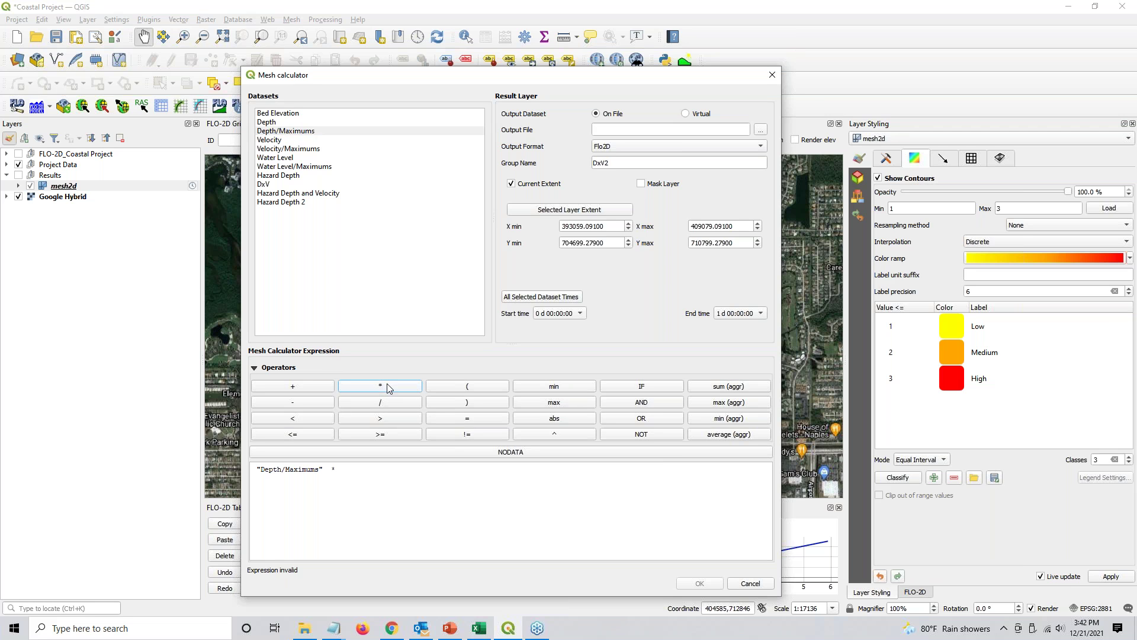
pyautogui.doubleClick(309, 149)
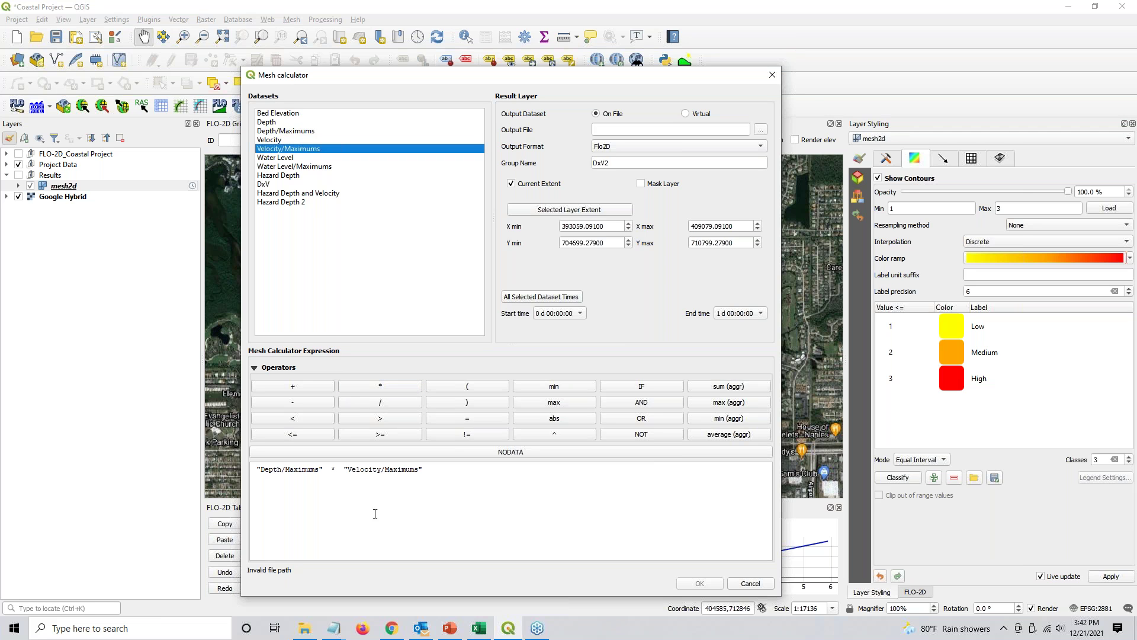
pyautogui.click(492, 506)
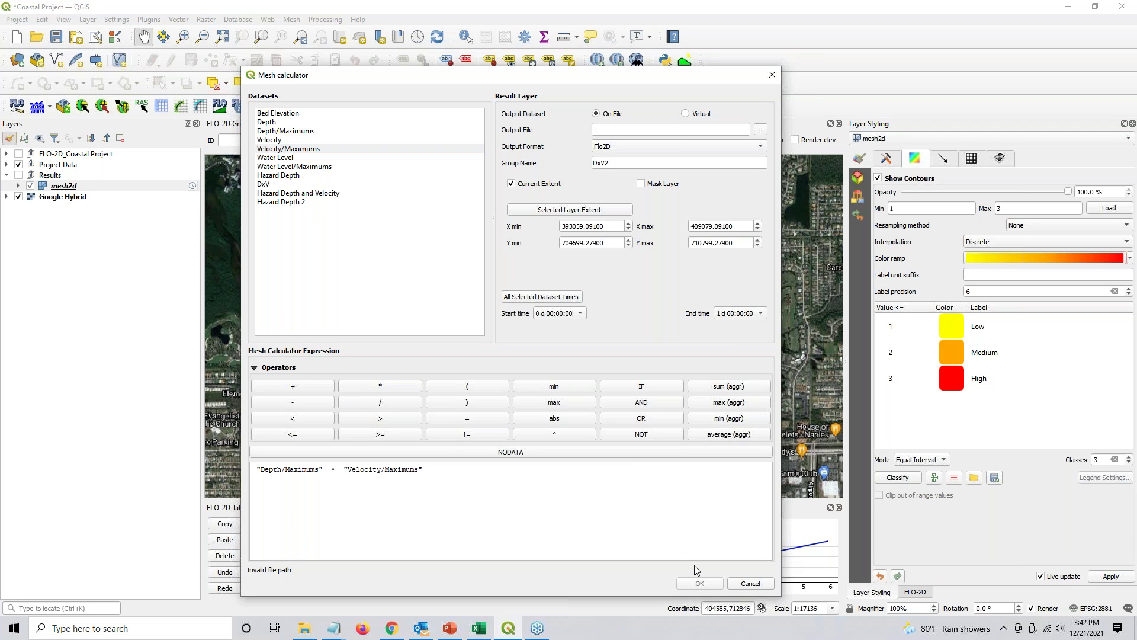
pyautogui.click(685, 113)
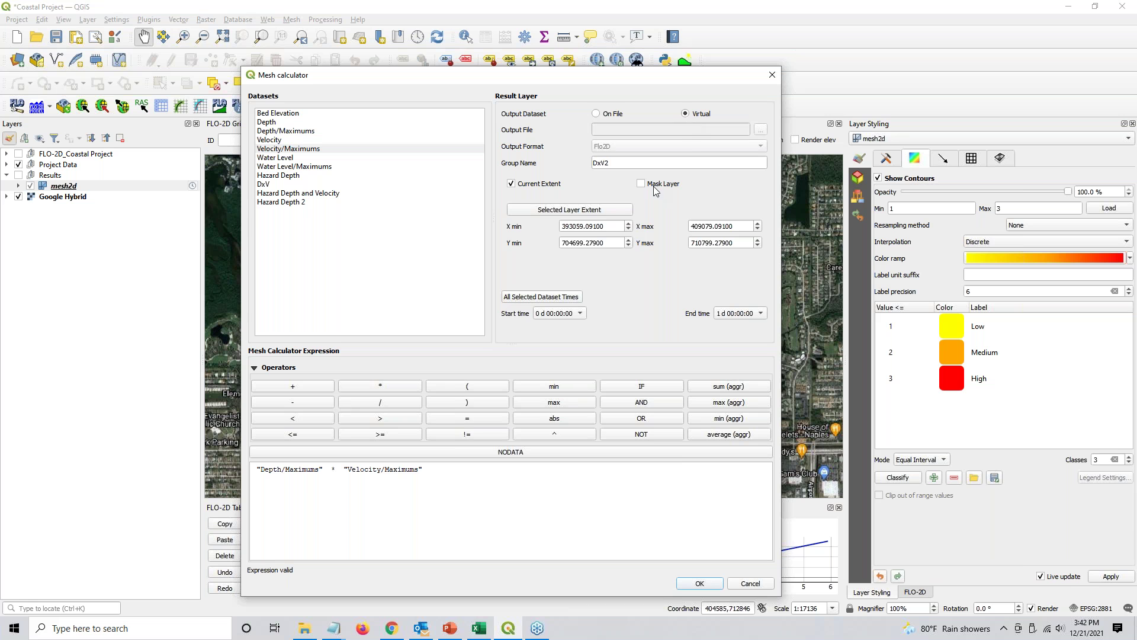
pyautogui.click(699, 584)
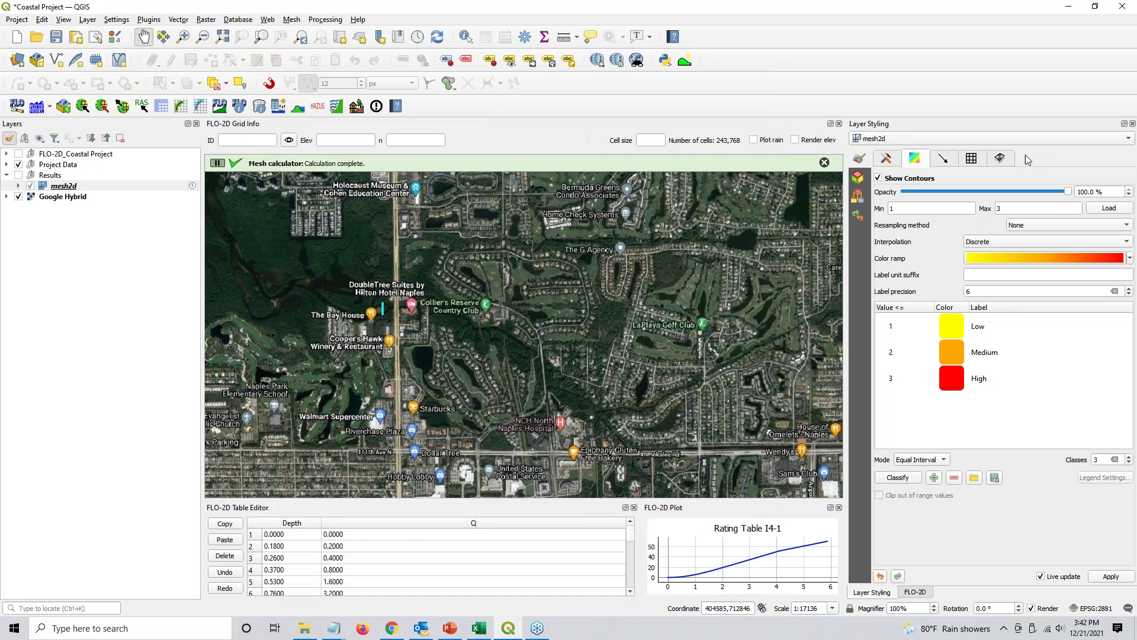
pyautogui.click(886, 160)
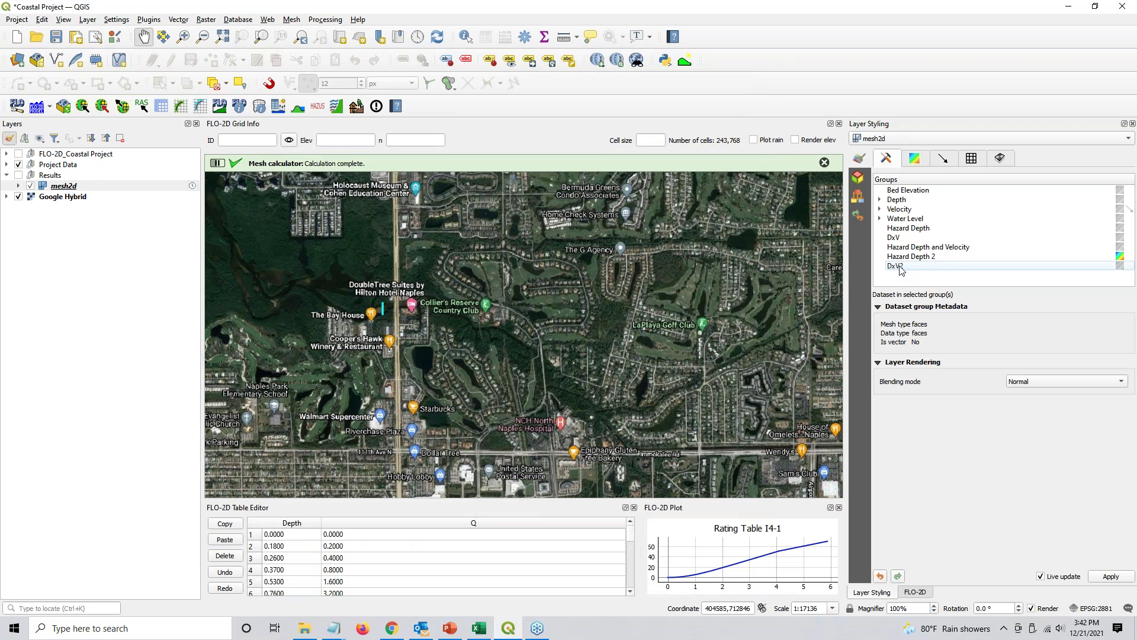
pyautogui.click(900, 268)
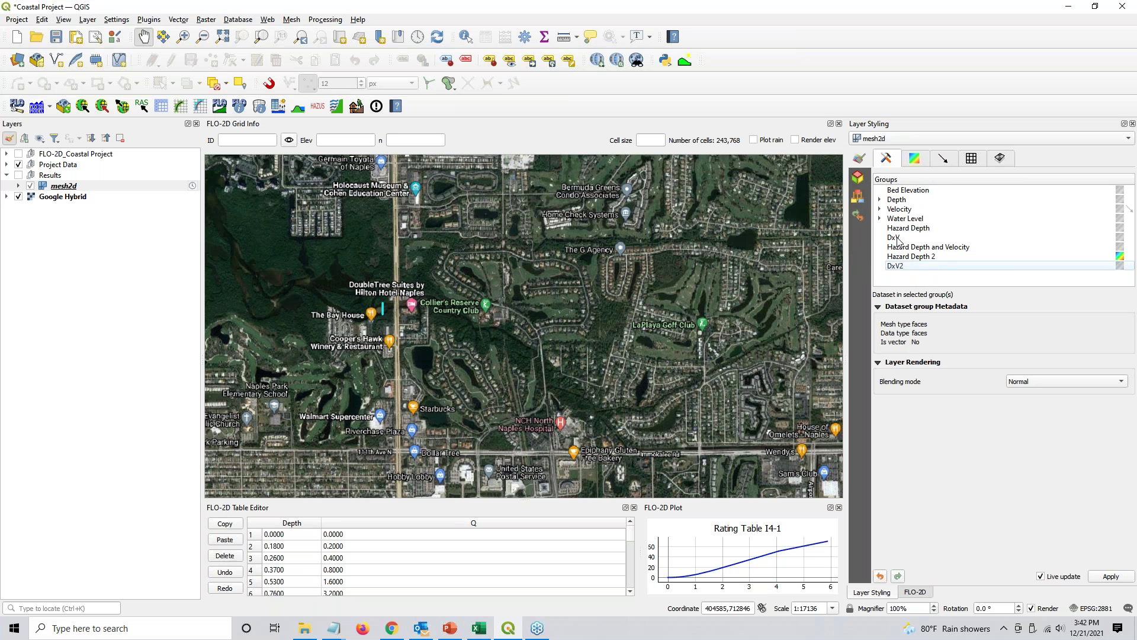
pyautogui.click(913, 160)
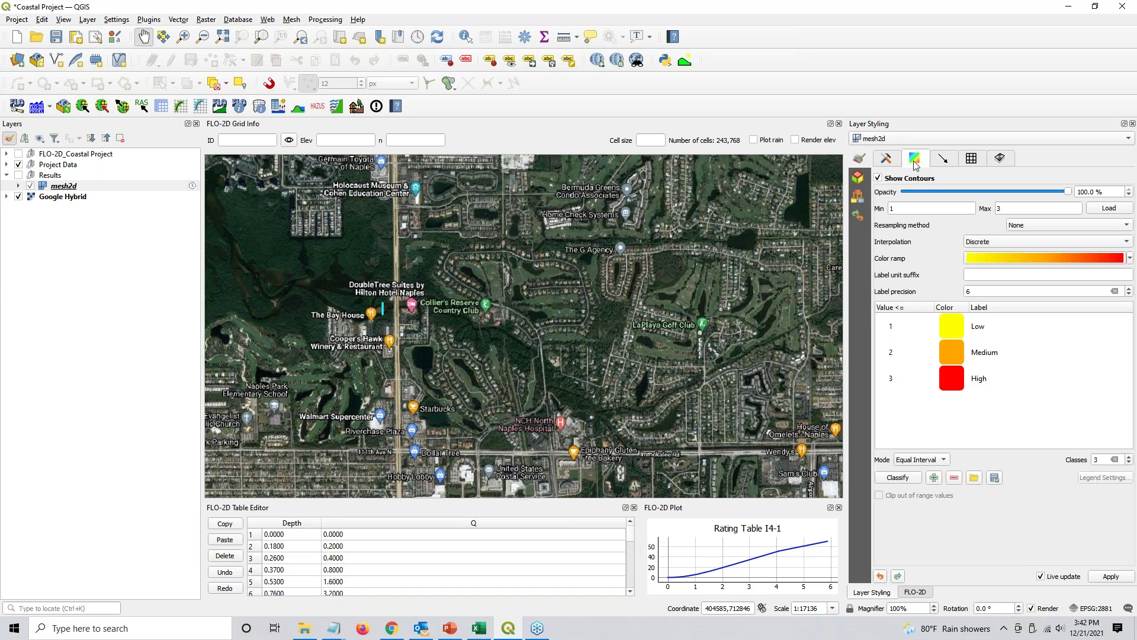
pyautogui.click(885, 162)
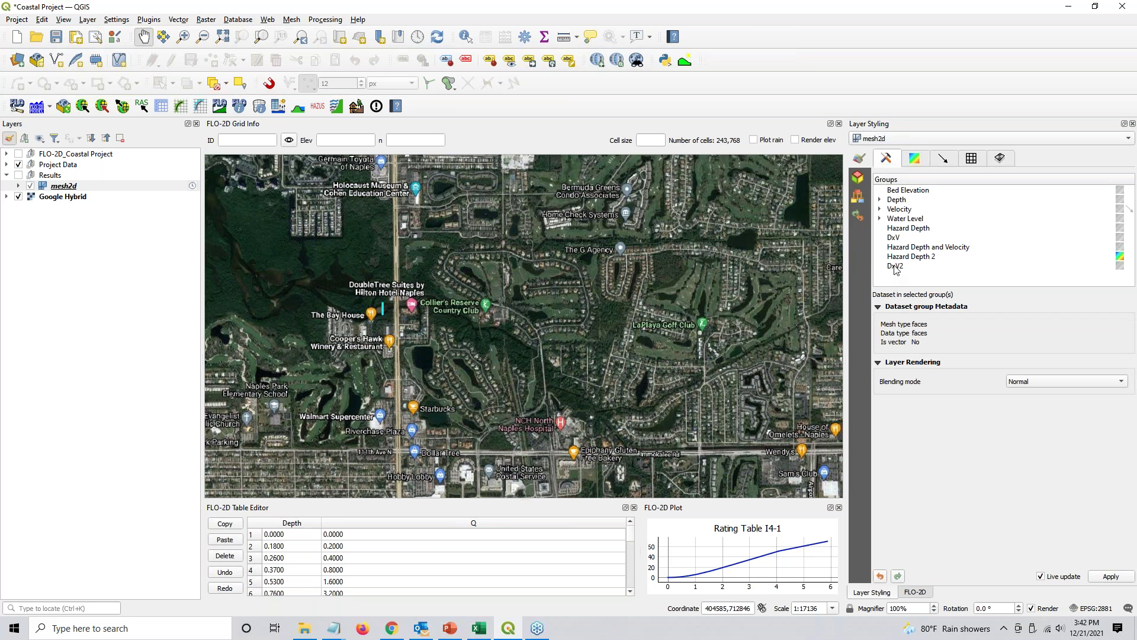
pyautogui.click(898, 238)
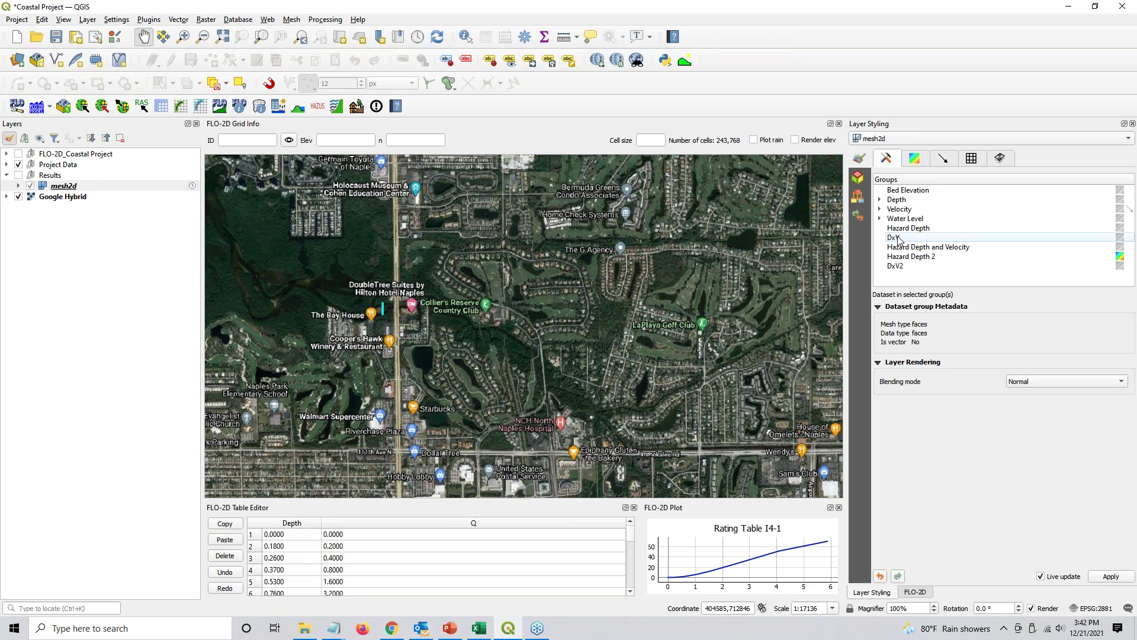
pyautogui.click(915, 162)
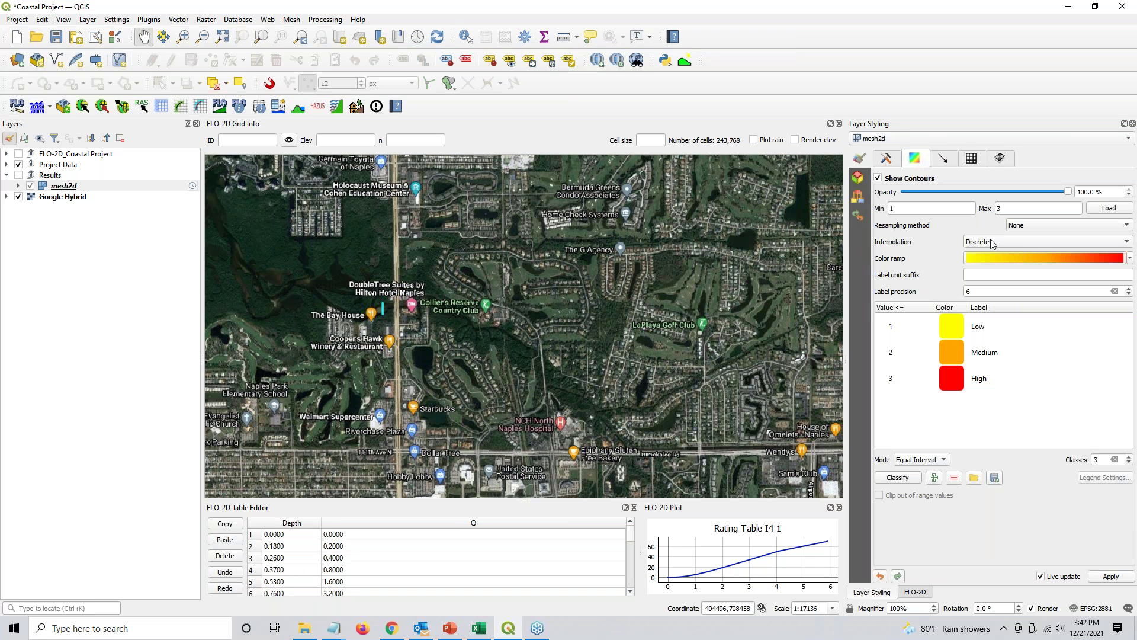
pyautogui.click(884, 161)
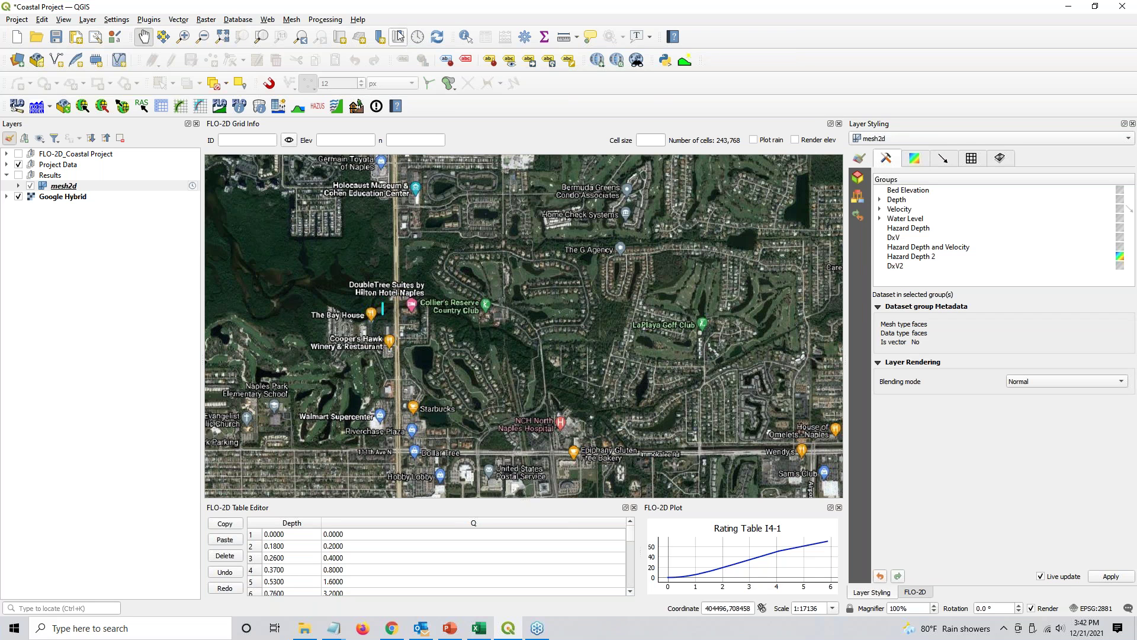
# Set a virtual Mesh Calculator output named 'Hazard Depth and Velocity 2', then switch to Notepad
pyautogui.click(294, 20)
pyautogui.click(302, 33)
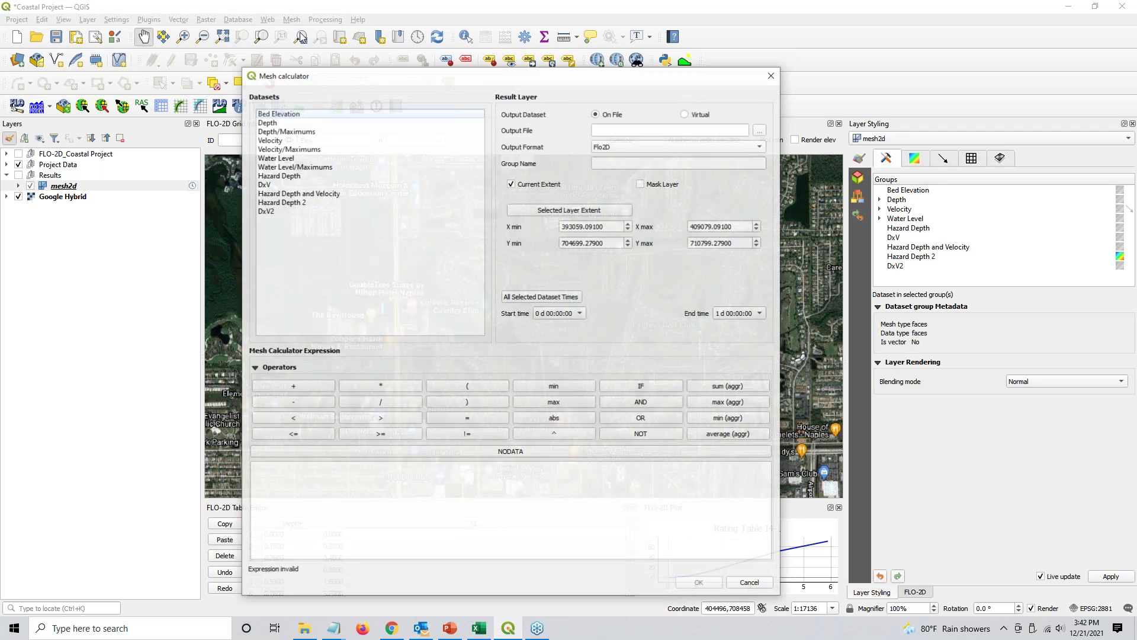
pyautogui.click(305, 202)
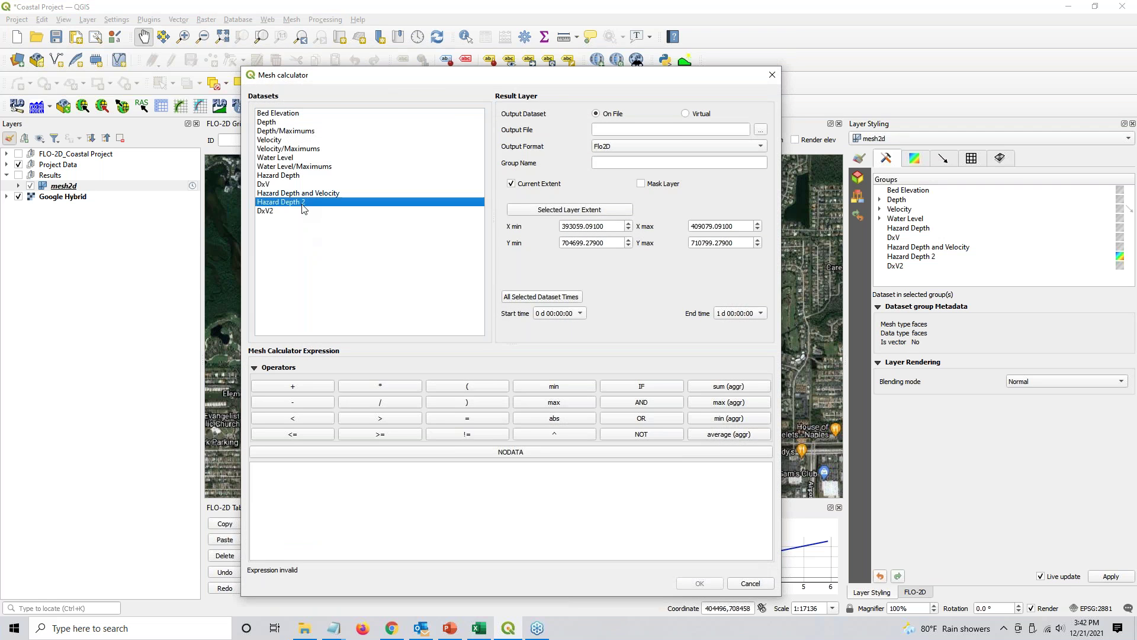
pyautogui.click(301, 194)
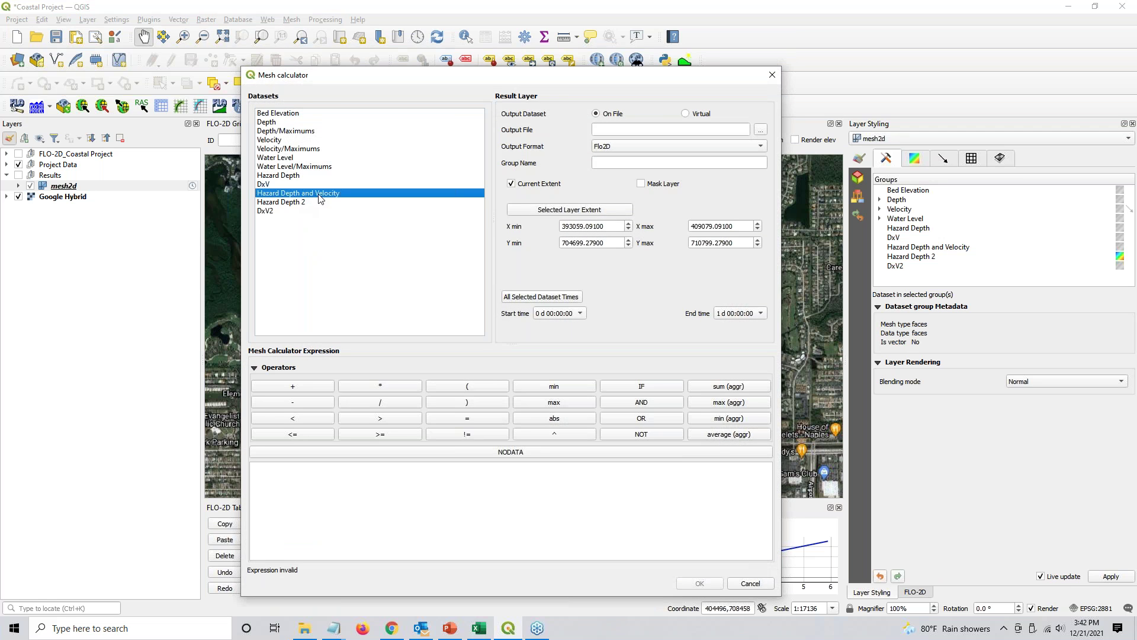
pyautogui.click(685, 113)
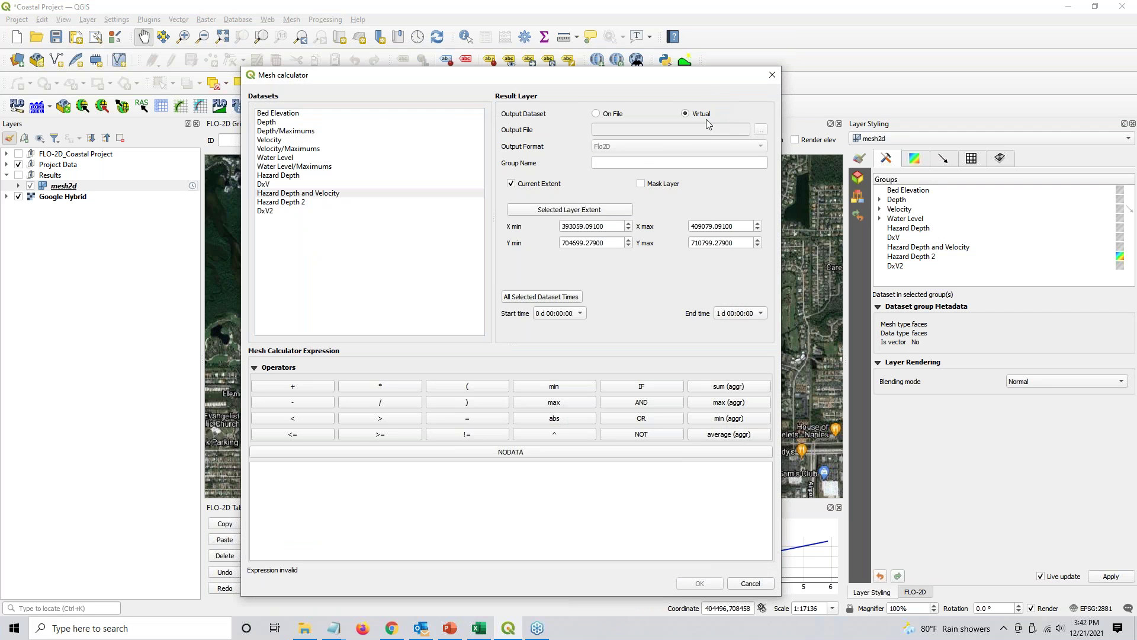
pyautogui.click(678, 161)
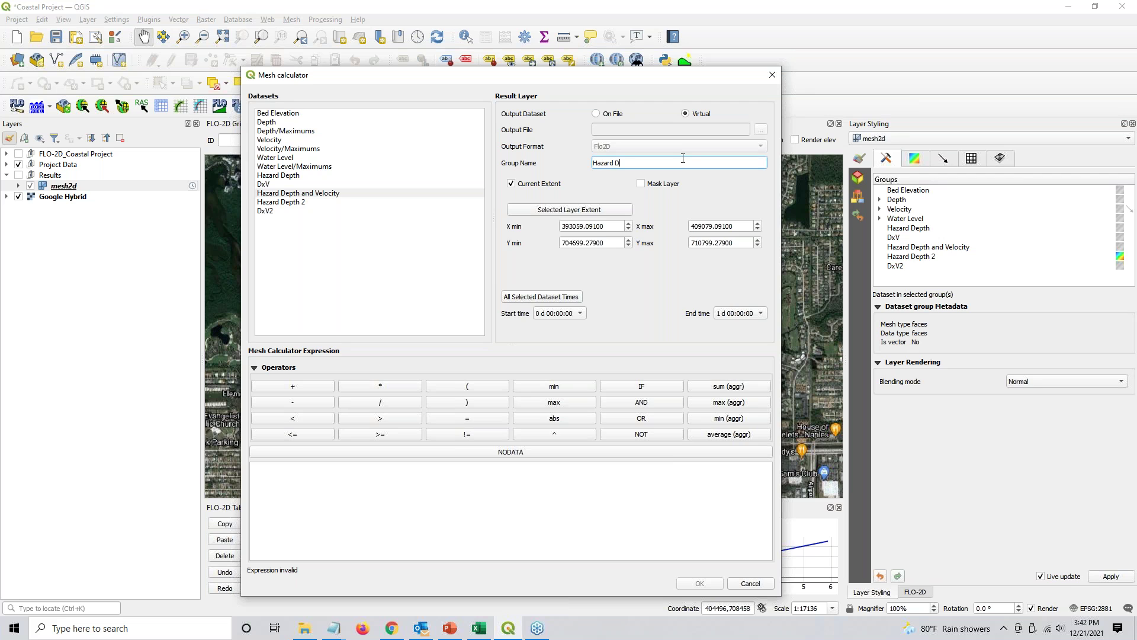
pyautogui.write('epth and Velocity 2')
pyautogui.click(565, 508)
pyautogui.moveTo(354, 636)
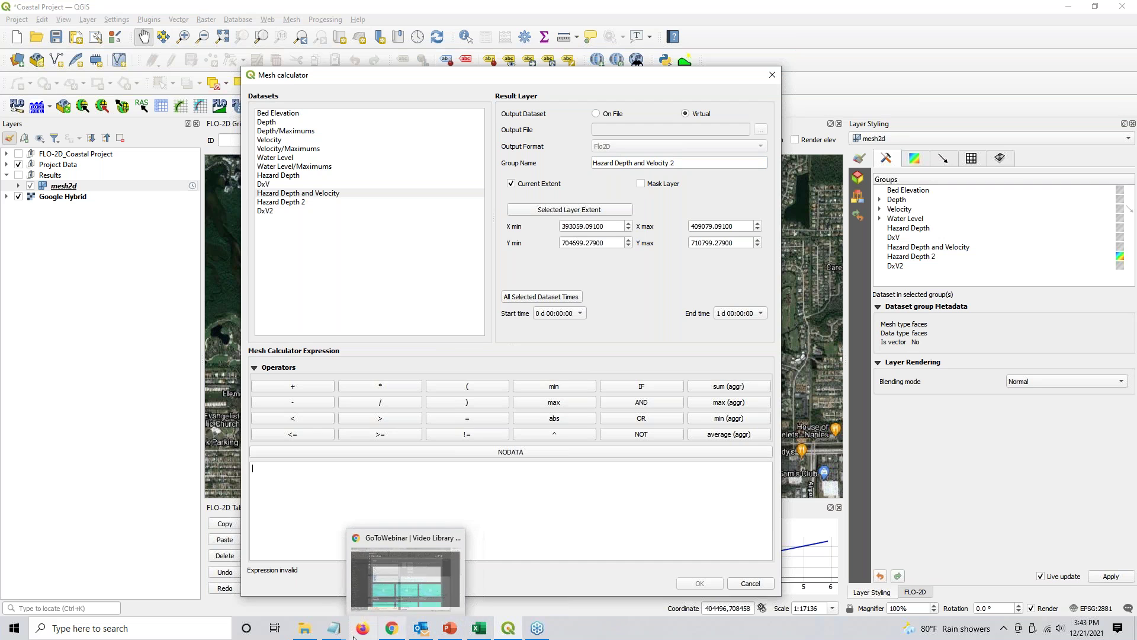
pyautogui.click(275, 599)
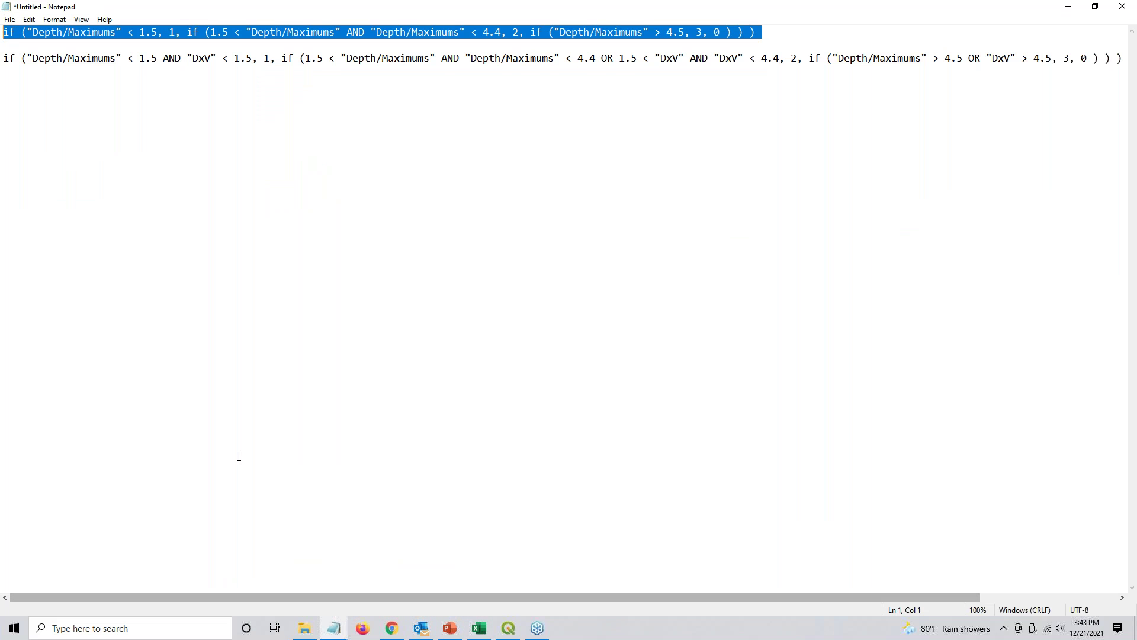
# Select the combined Depth/Maximums and DxV if-expression on Notepad's third line
pyautogui.click(5, 58)
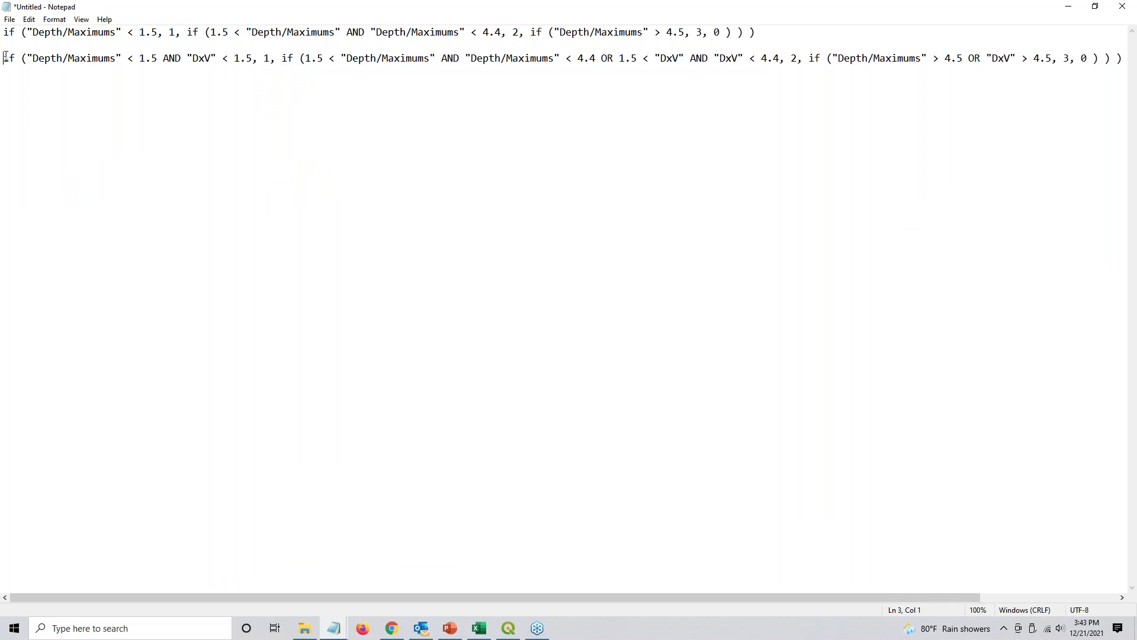
pyautogui.moveTo(4, 57); pyautogui.dragTo(473, 57)
pyautogui.moveTo(889, 43); pyautogui.dragTo(1128, 62)
pyautogui.hotkey('ctrl', 'c')
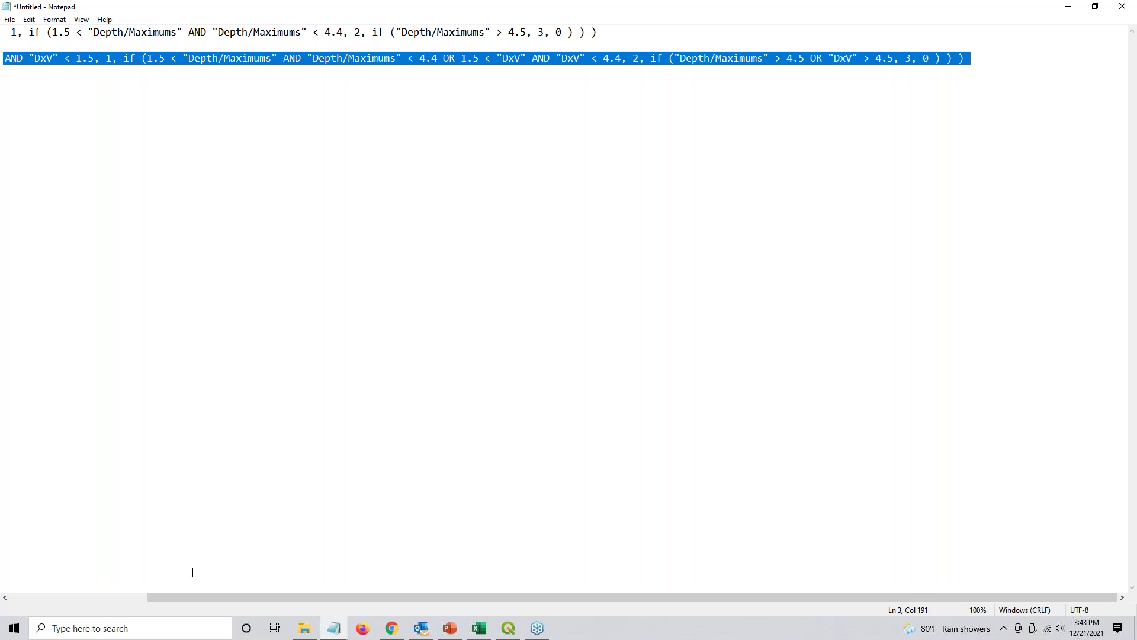
# Paste the combined hazard expression into the Mesh Calculator and review its conditions
pyautogui.click(508, 627)
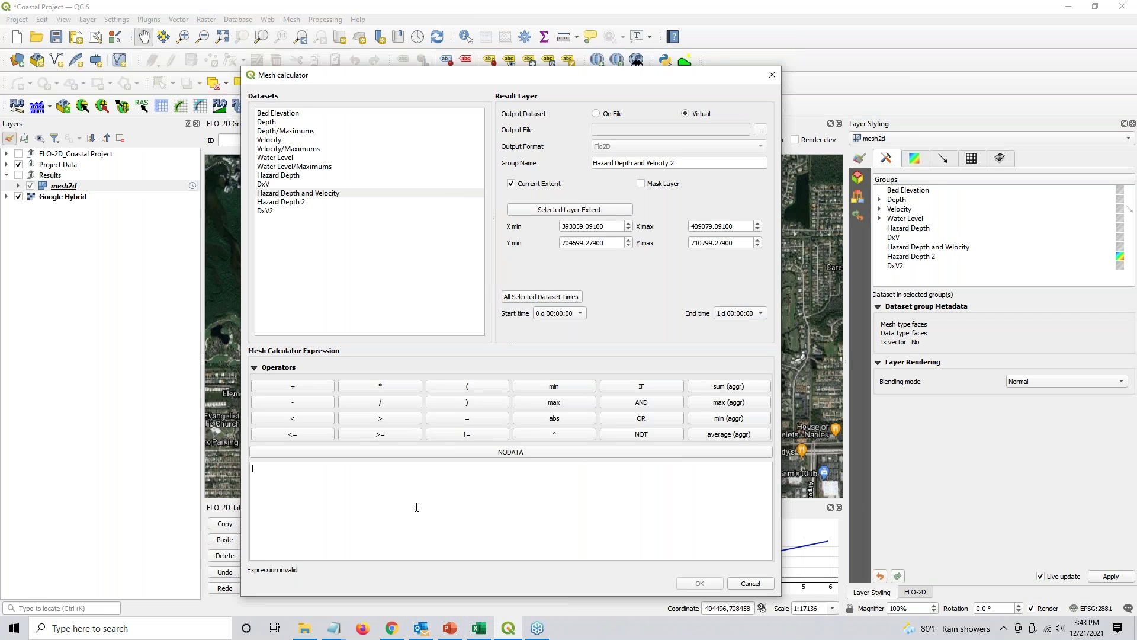
pyautogui.hotkey('ctrl', 'v')
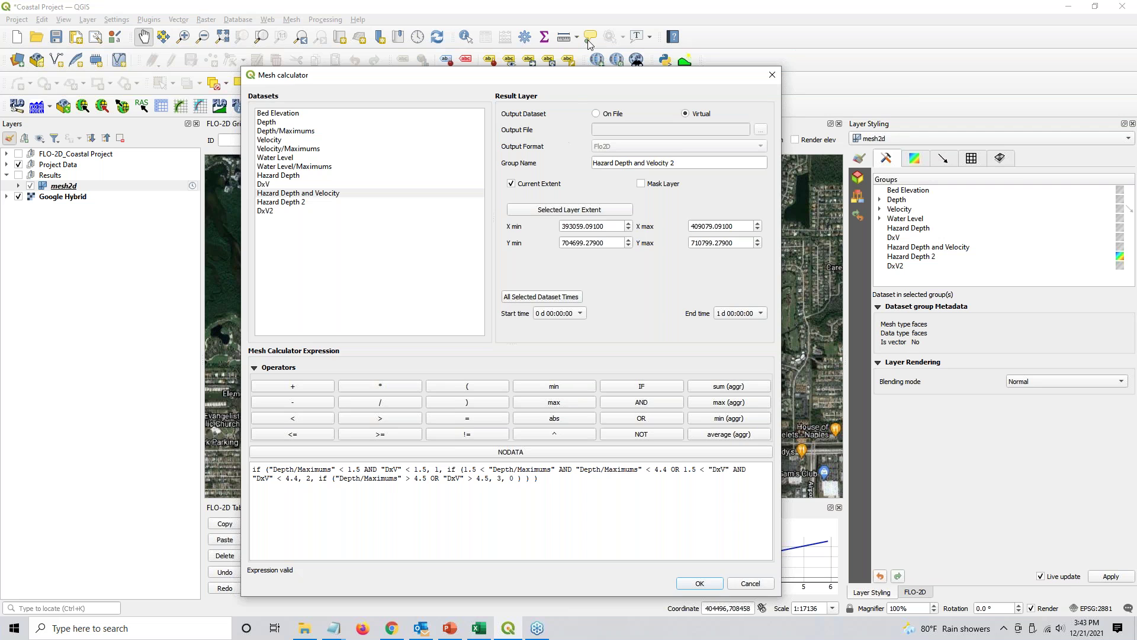
pyautogui.moveTo(565, 82); pyautogui.dragTo(560, 31)
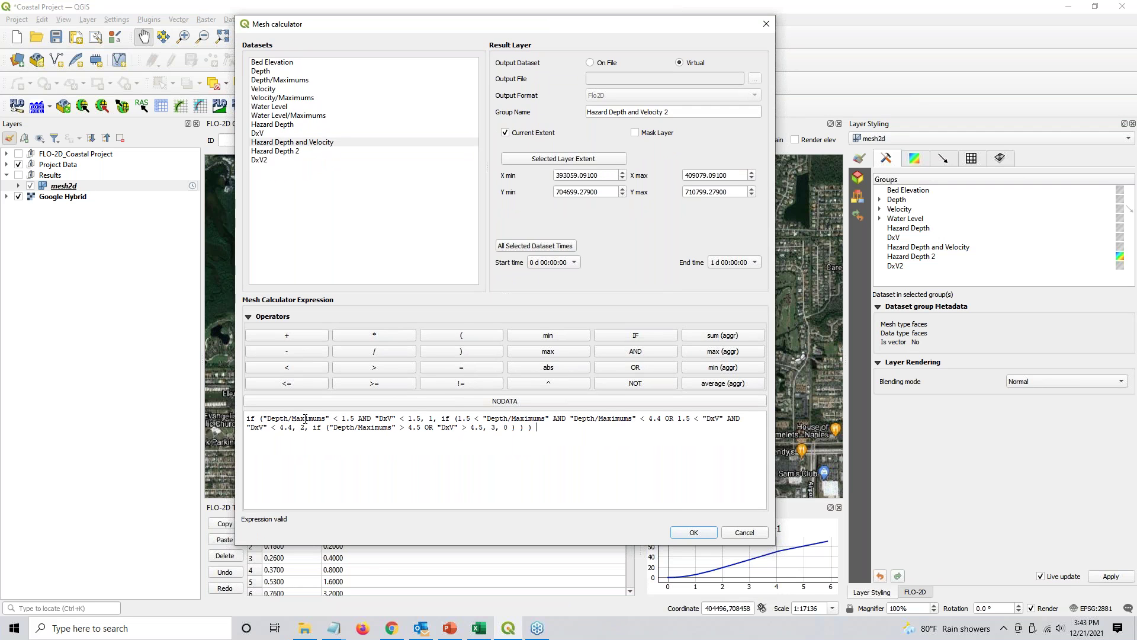
pyautogui.doubleClick(364, 419)
pyautogui.doubleClick(431, 418)
pyautogui.moveTo(443, 420); pyautogui.dragTo(294, 427)
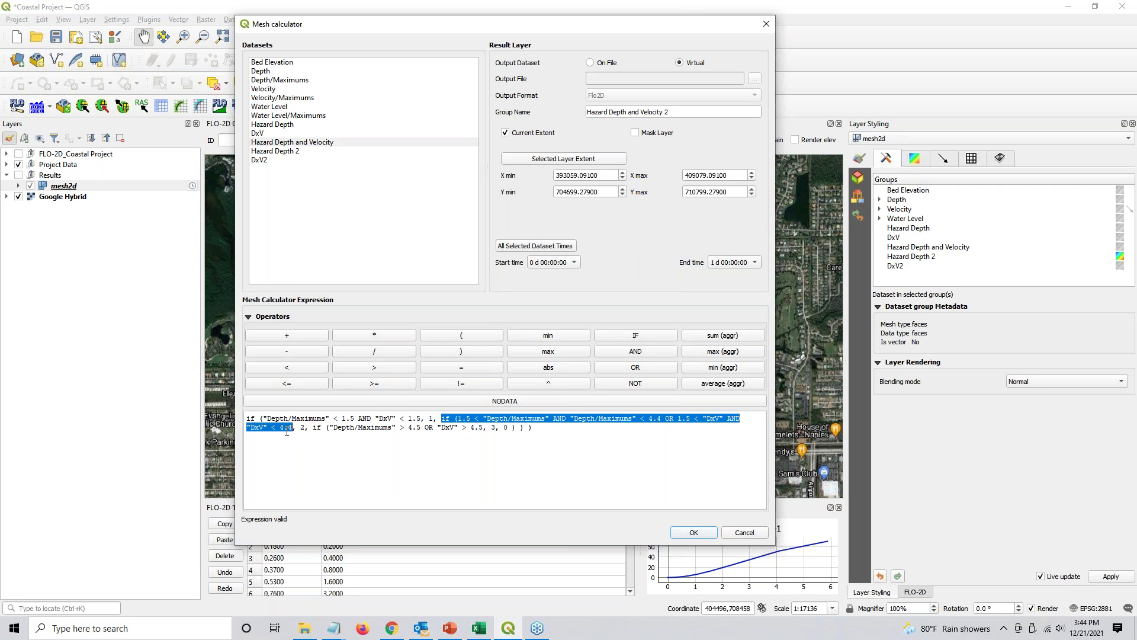
pyautogui.click(661, 420)
# Change both 4.4 thresholds in the expression to 4.5
pyautogui.press('BackSpace')
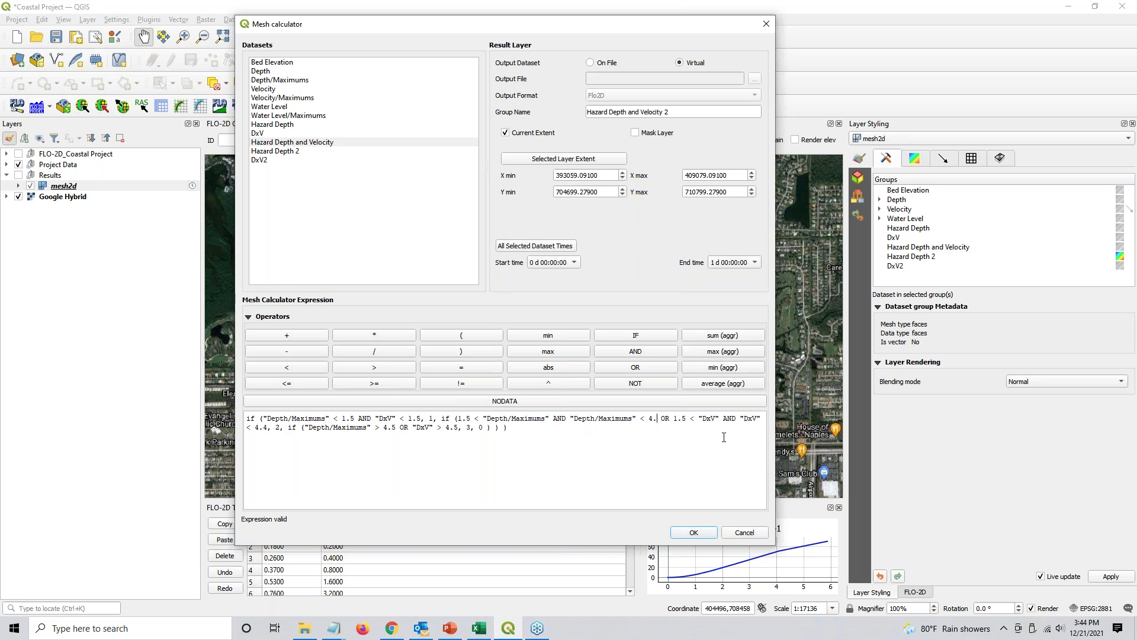
pyautogui.write('5')
pyautogui.click(289, 427)
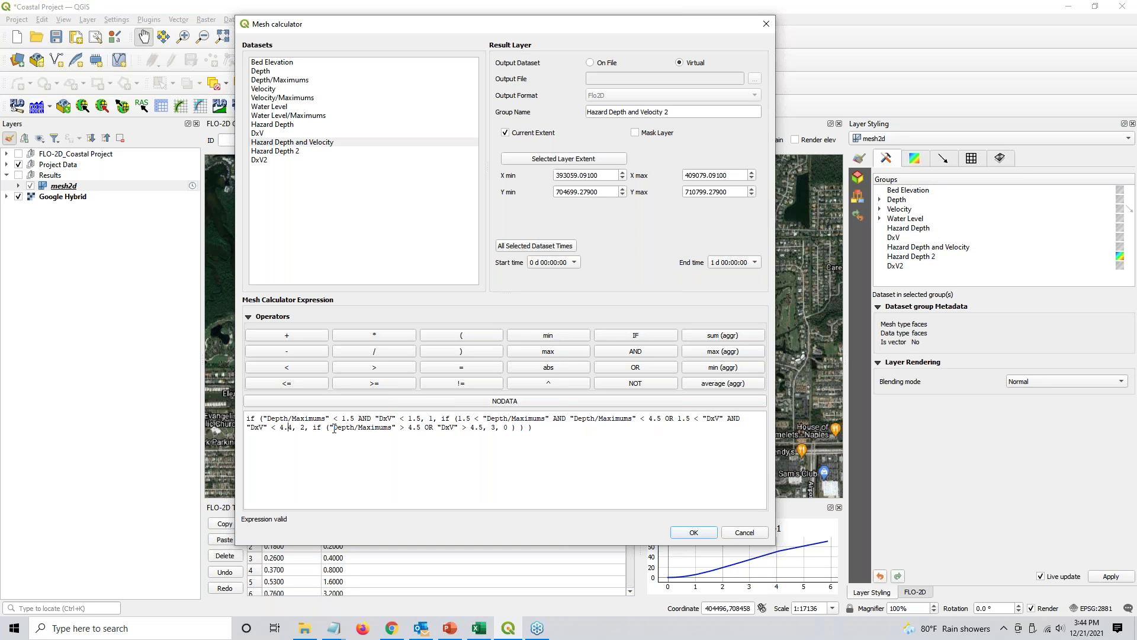
pyautogui.press('Delete')
pyautogui.write('5')
# Replace the final fallback 0 with 3 and run the calculation
pyautogui.doubleClick(303, 427)
pyautogui.click(355, 427)
pyautogui.moveTo(313, 426); pyautogui.dragTo(513, 427)
pyautogui.click(373, 427)
pyautogui.doubleClick(494, 426)
pyautogui.doubleClick(506, 427)
pyautogui.write('3')
pyautogui.click(693, 533)
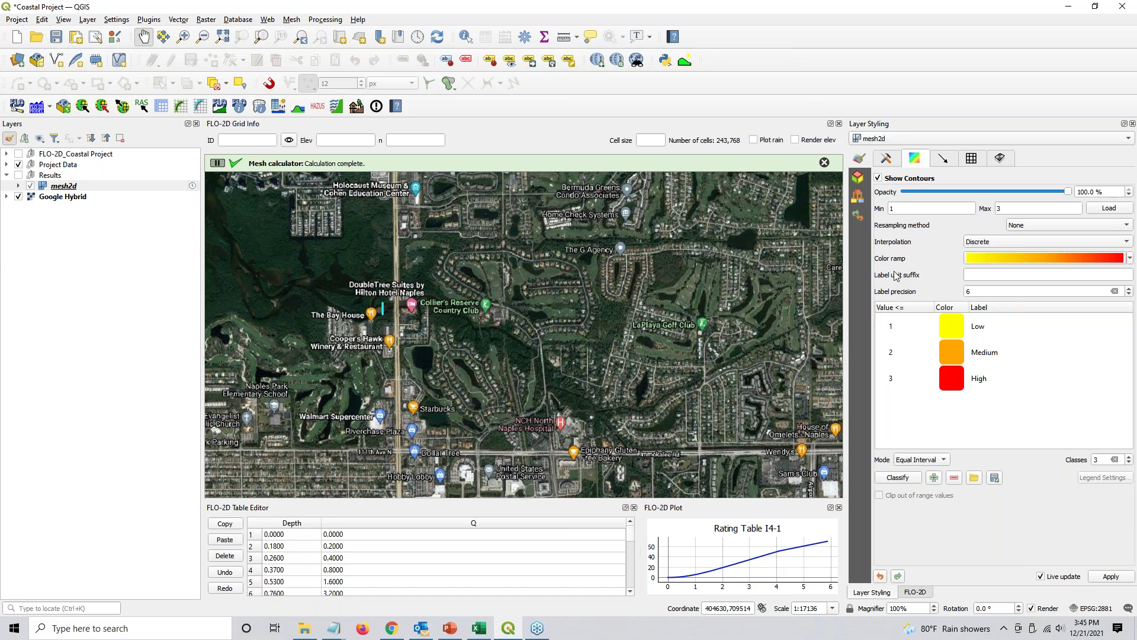
# Make Hazard Depth and Velocity 2 the active contour group and open its contour styling
pyautogui.click(894, 160)
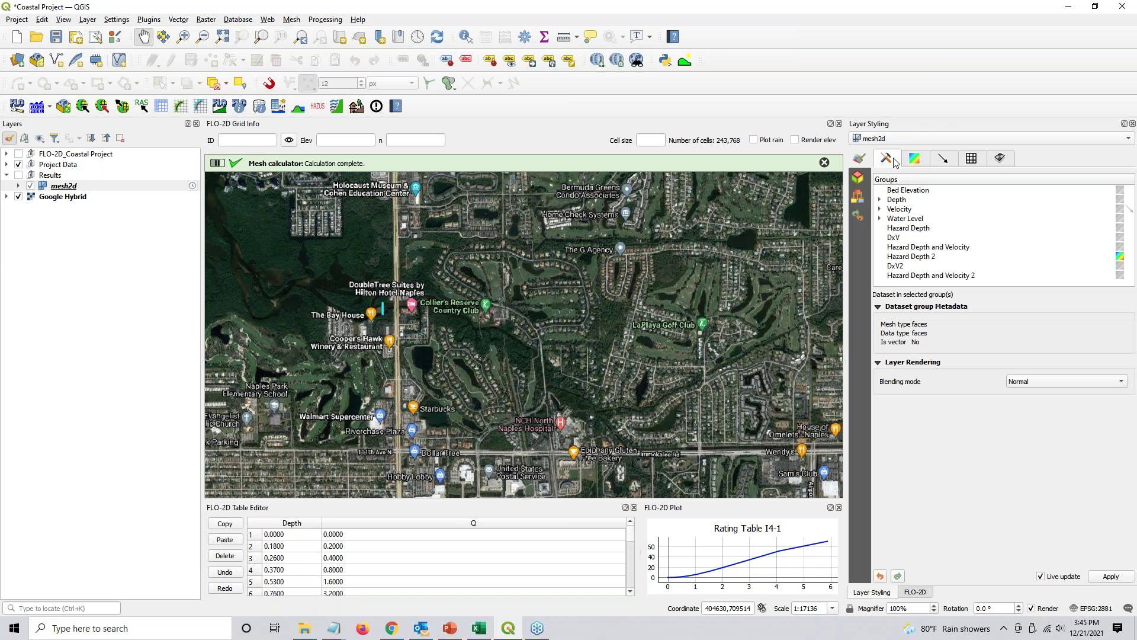
pyautogui.click(1119, 275)
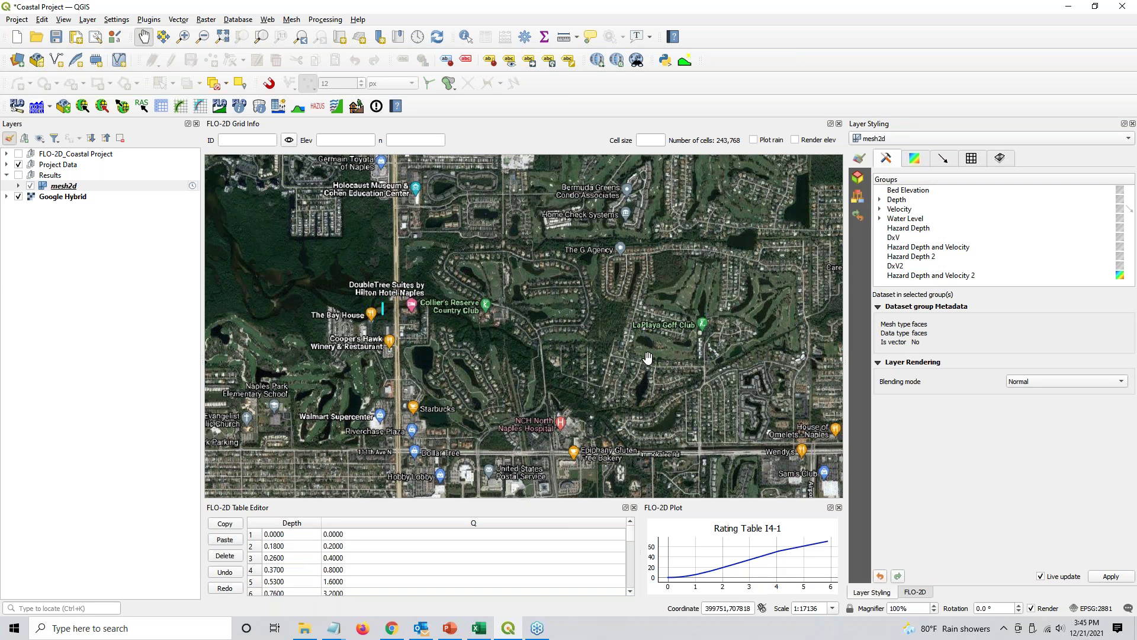
pyautogui.click(943, 277)
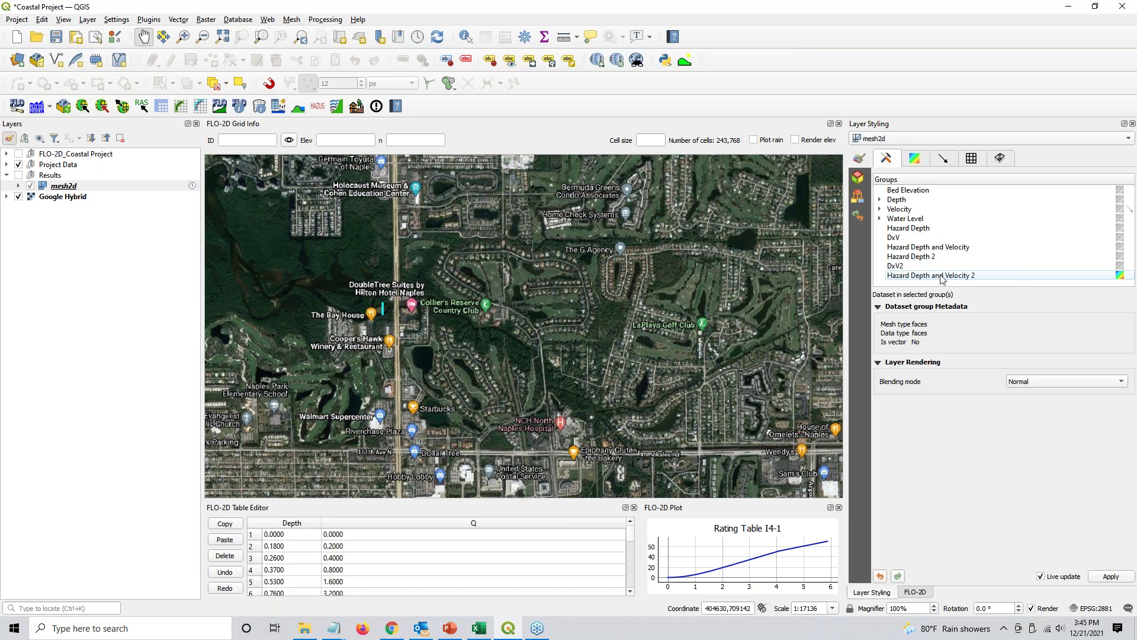
pyautogui.click(913, 158)
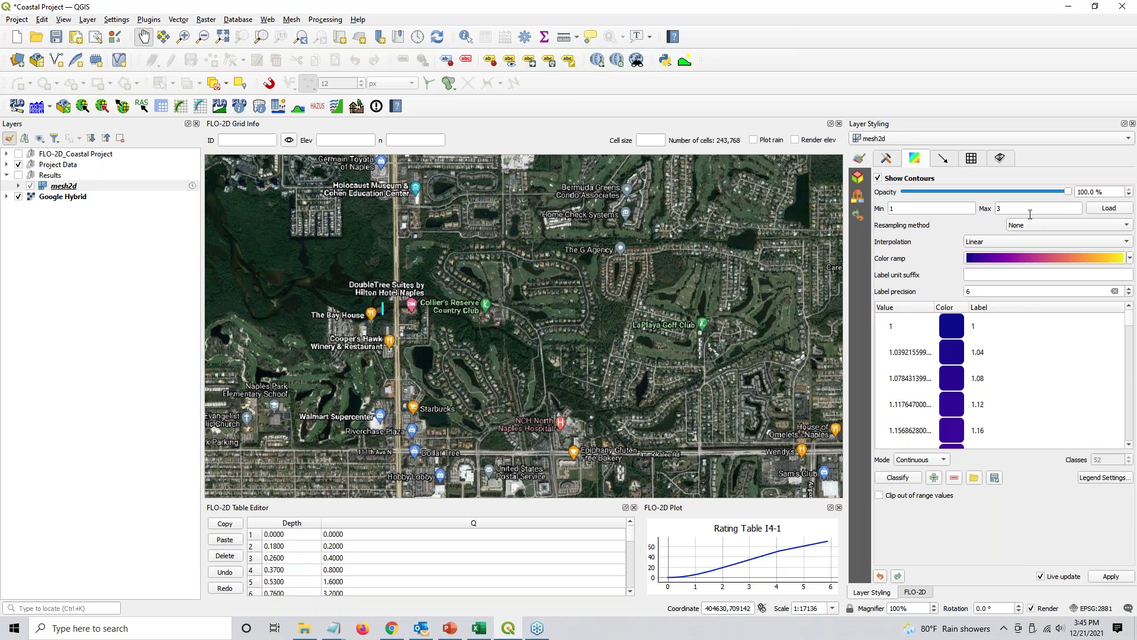
pyautogui.click(888, 158)
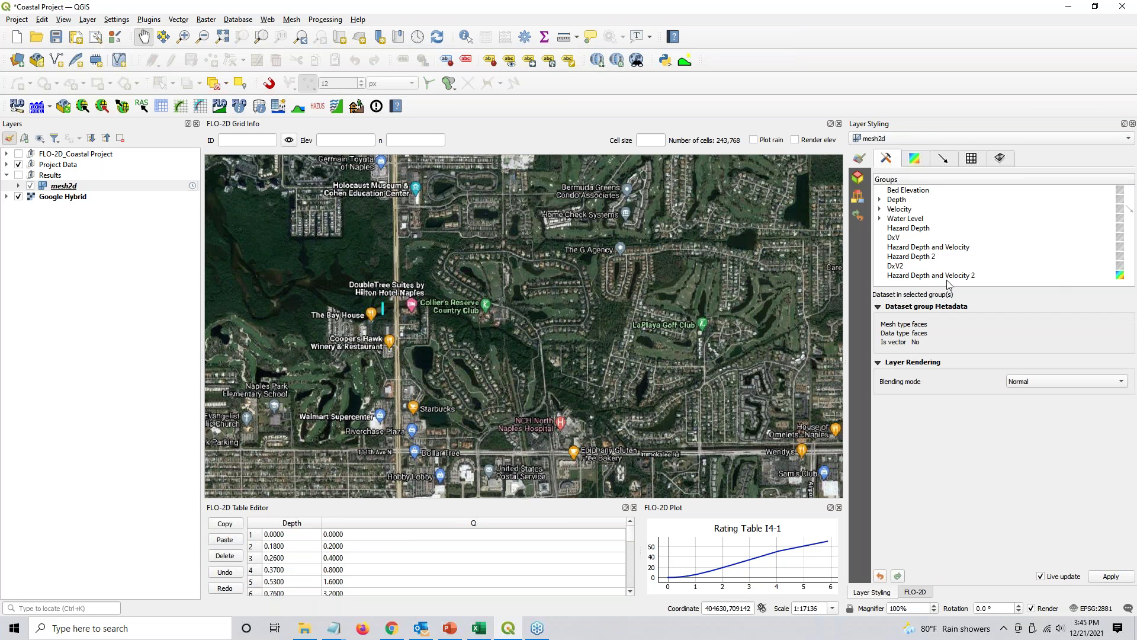
pyautogui.click(1121, 267)
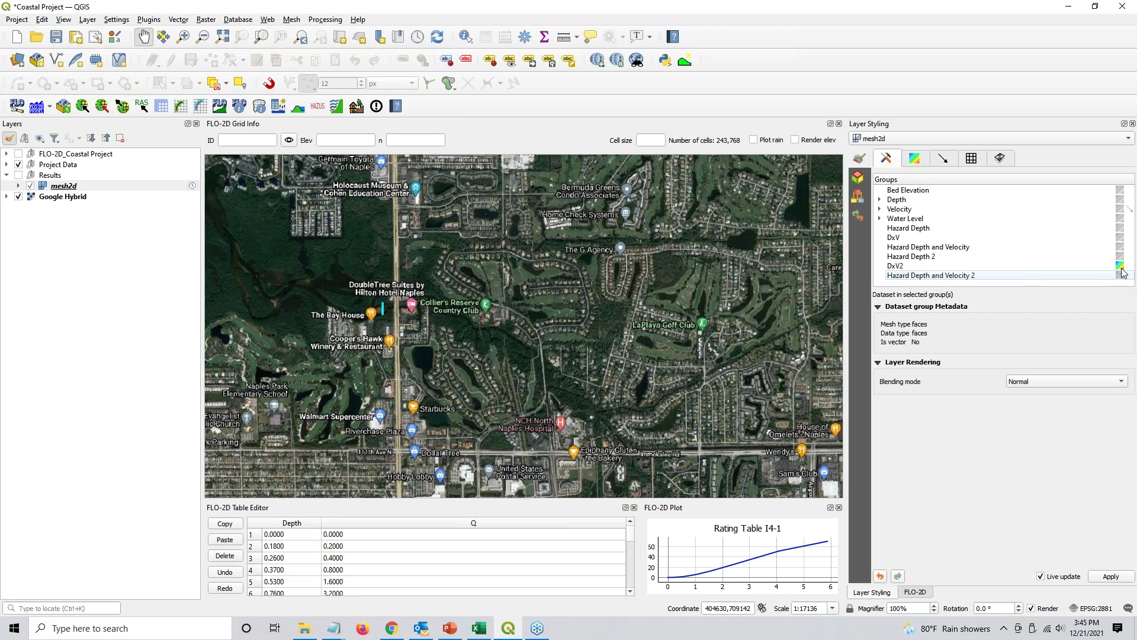
pyautogui.click(1121, 275)
pyautogui.click(915, 158)
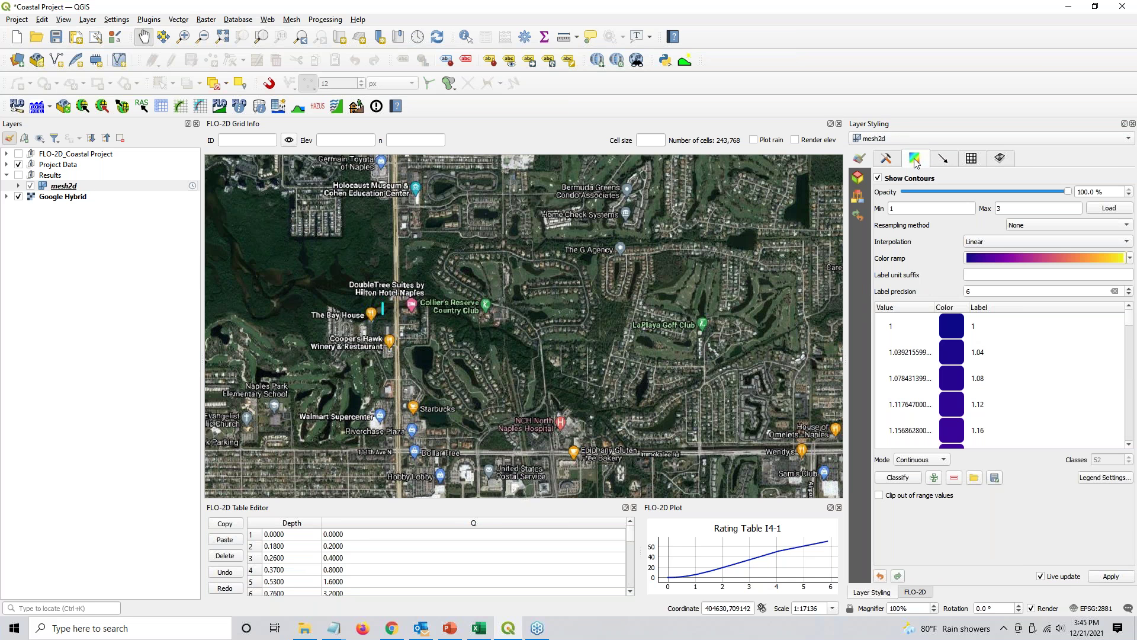
# Switch mesh2d contours to discrete interpolation with equal-interval classification and 3 classes
pyautogui.click(986, 240)
pyautogui.click(986, 232)
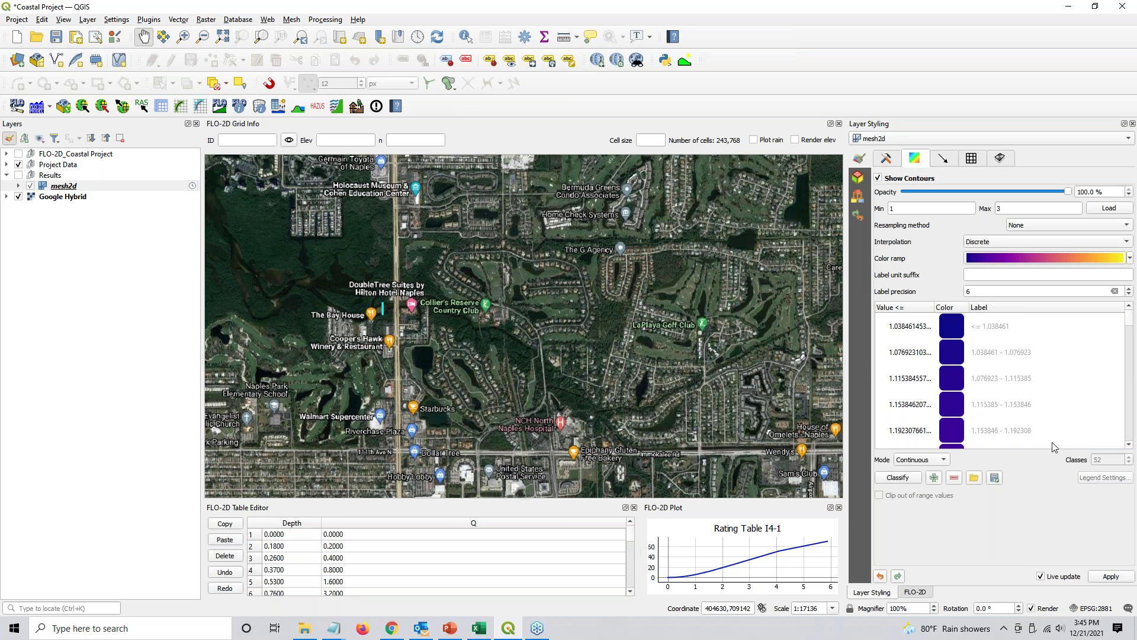
pyautogui.click(924, 462)
pyautogui.click(923, 472)
pyautogui.press('BackSpace')
pyautogui.press('BackSpace')
pyautogui.write('3')
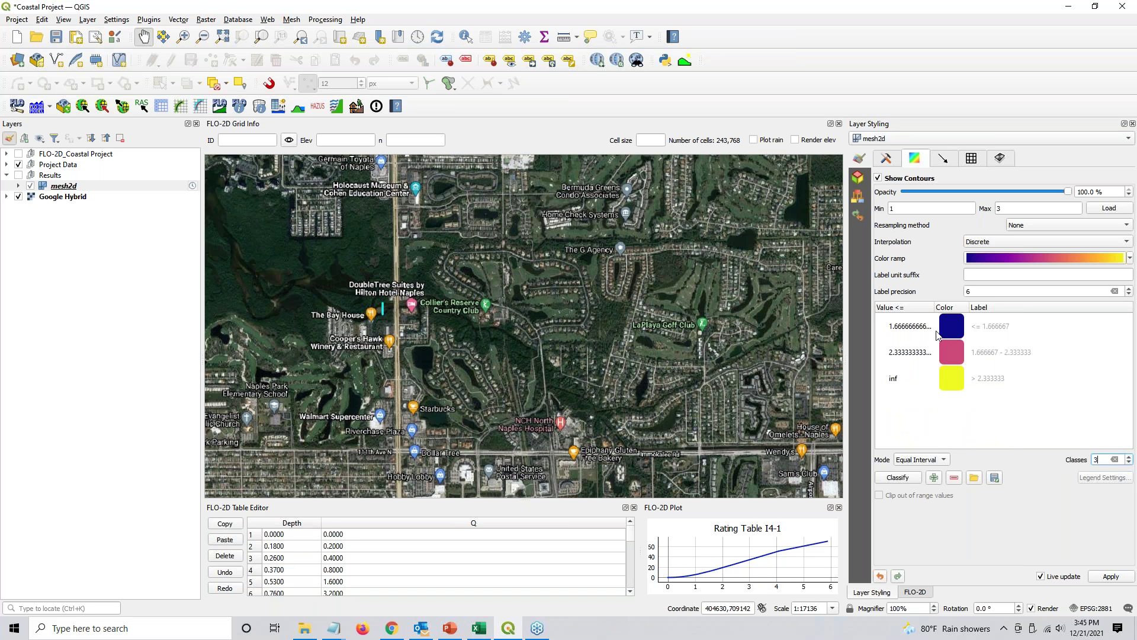
# Set the three class values to 1, 2 and 3
pyautogui.click(935, 332)
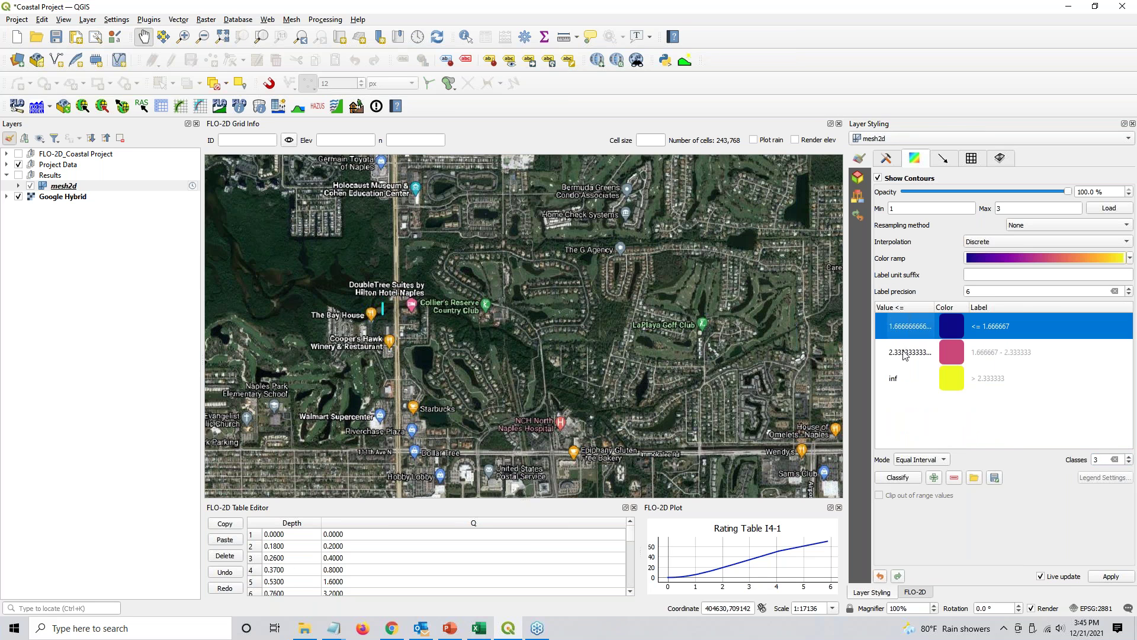
pyautogui.doubleClick(899, 327)
pyautogui.write('1')
pyautogui.doubleClick(899, 365)
pyautogui.write('2')
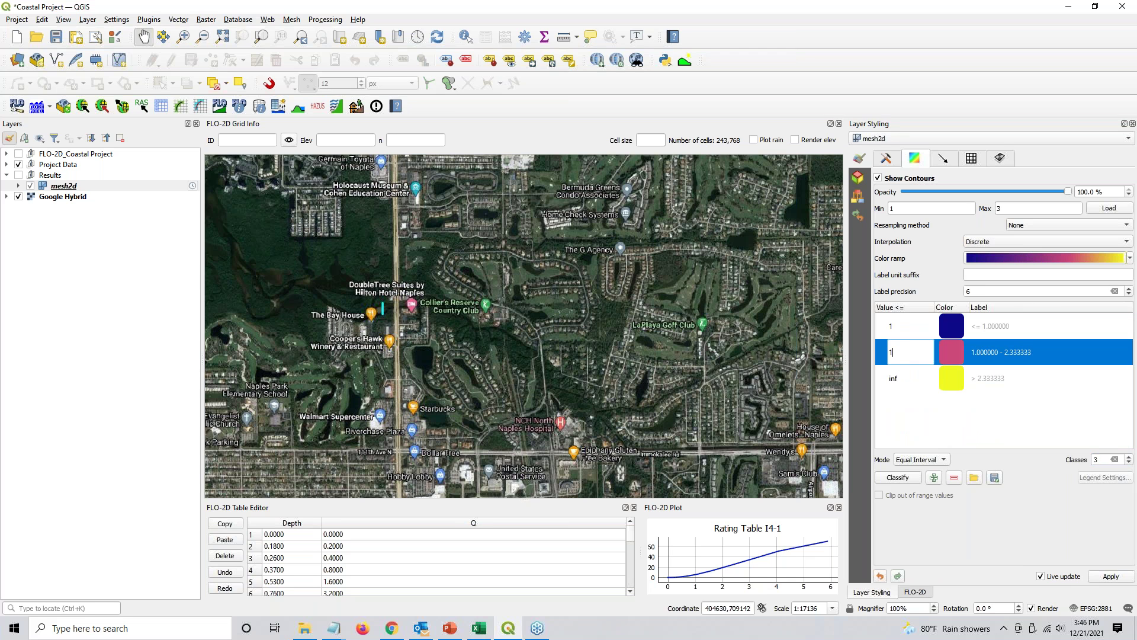
pyautogui.doubleClick(903, 380)
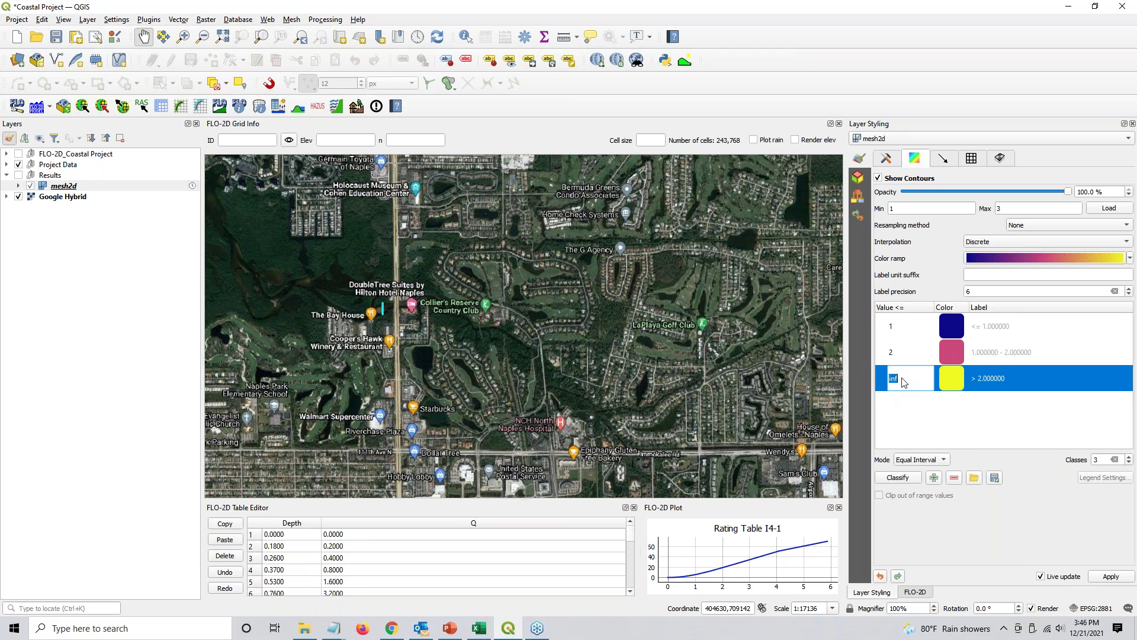
pyautogui.write('3')
pyautogui.click(995, 326)
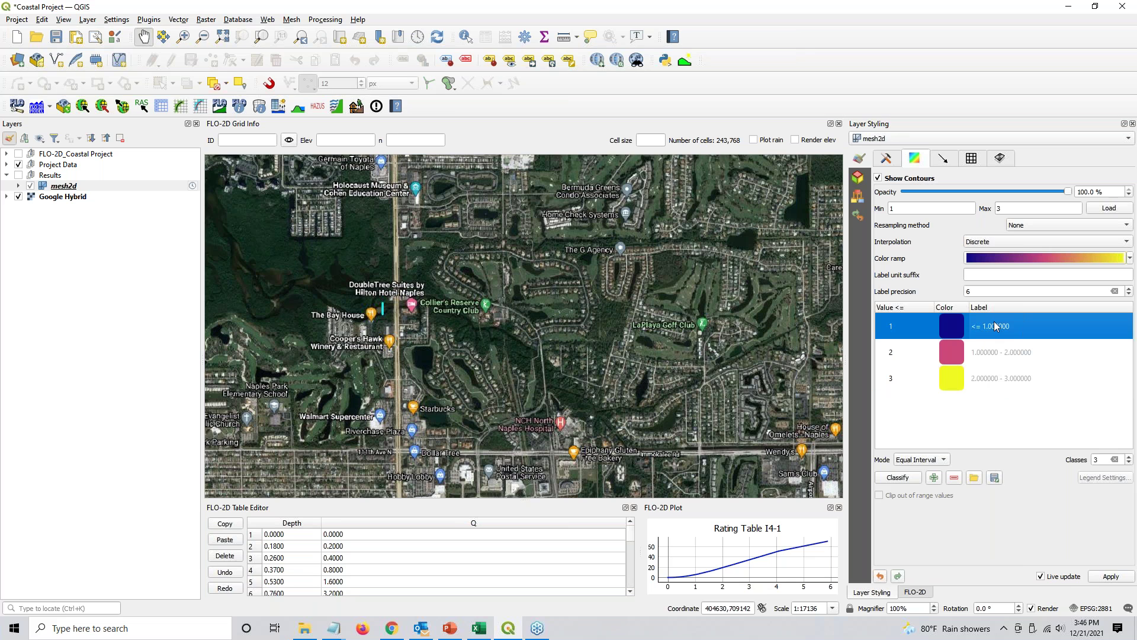
# Label the classes Low, Medium and High, apply, and make the Results group visible
pyautogui.doubleClick(997, 327)
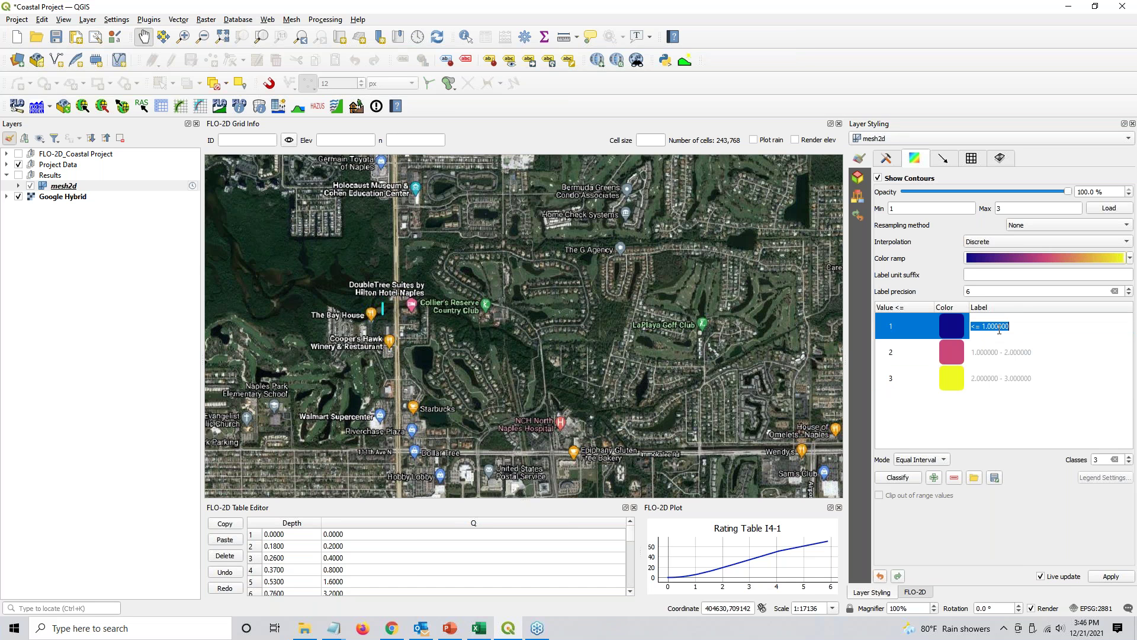
pyautogui.write('Low')
pyautogui.doubleClick(1012, 351)
pyautogui.write('Me')
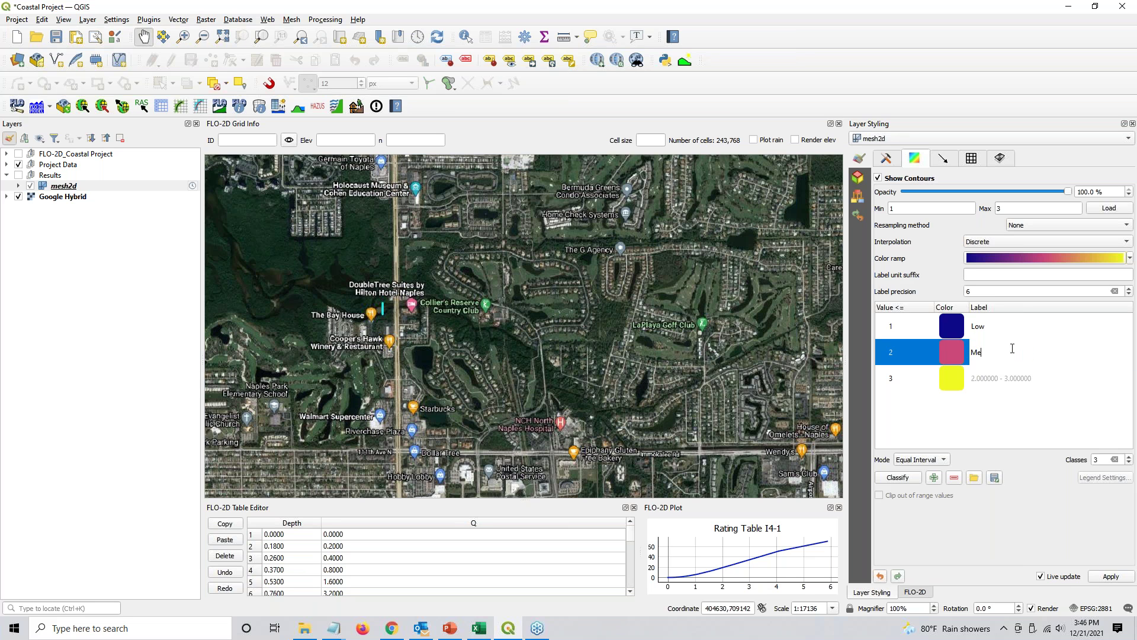
pyautogui.write('dium')
pyautogui.doubleClick(986, 385)
pyautogui.write('High')
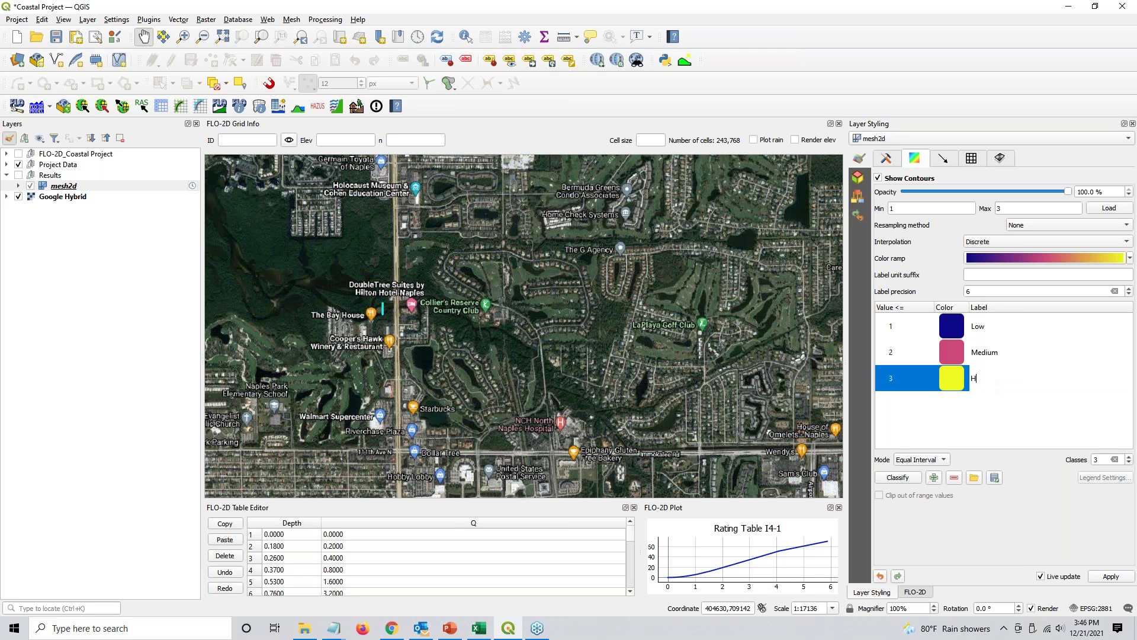
pyautogui.click(986, 414)
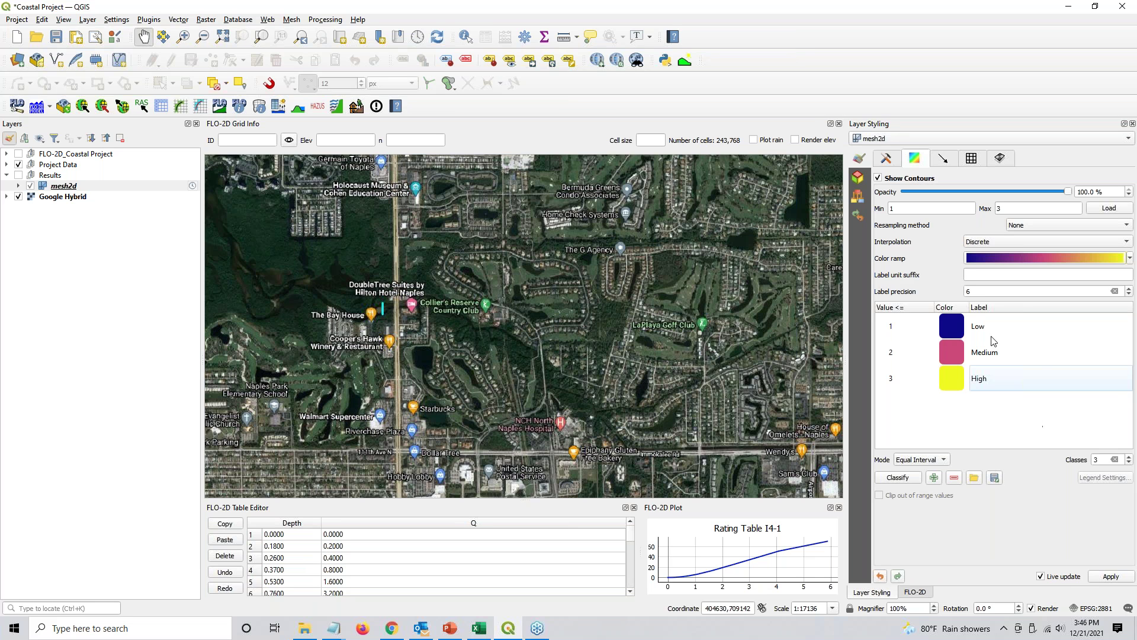
pyautogui.click(1109, 577)
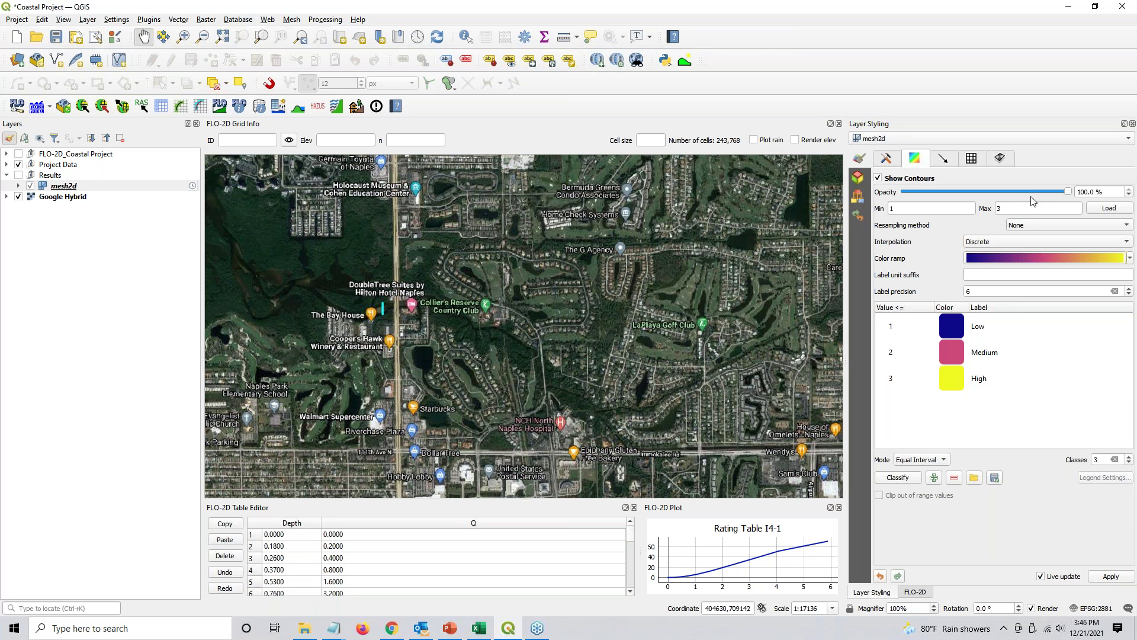
pyautogui.click(19, 175)
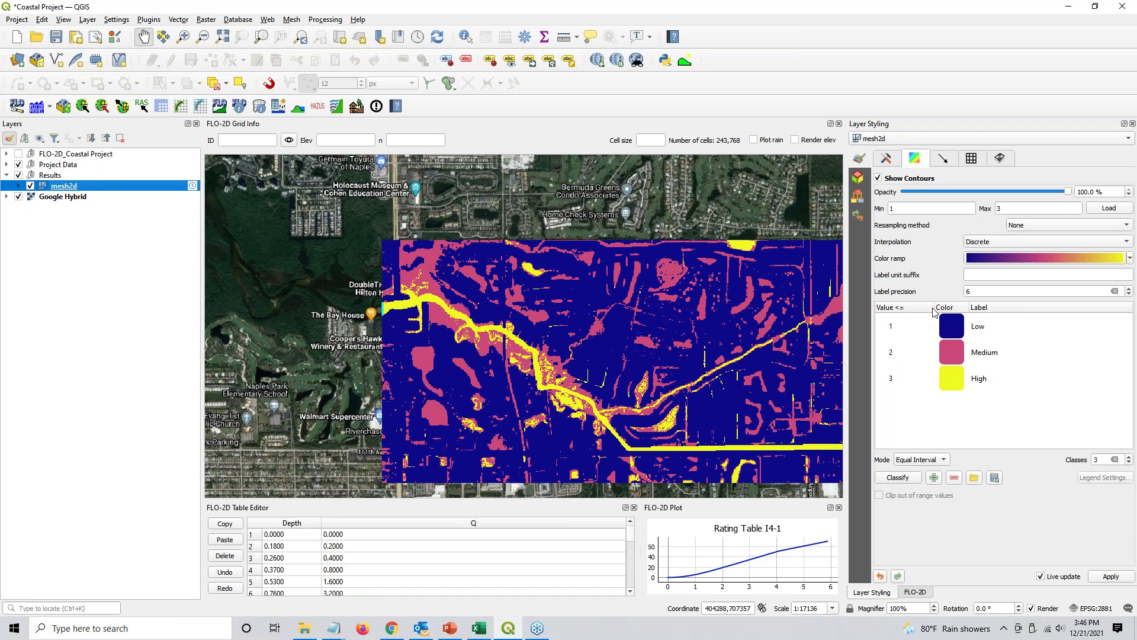
# Pan the flood result area into view and colour the Low class yellow (#ffff00)
pyautogui.moveTo(732, 366); pyautogui.dragTo(556, 354)
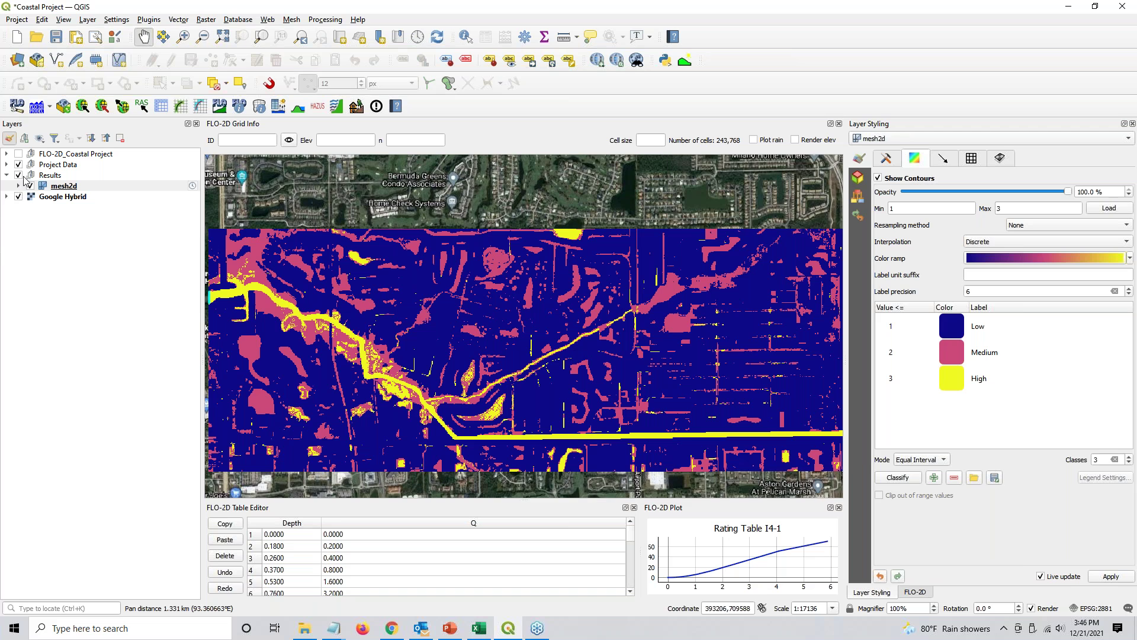
pyautogui.click(958, 333)
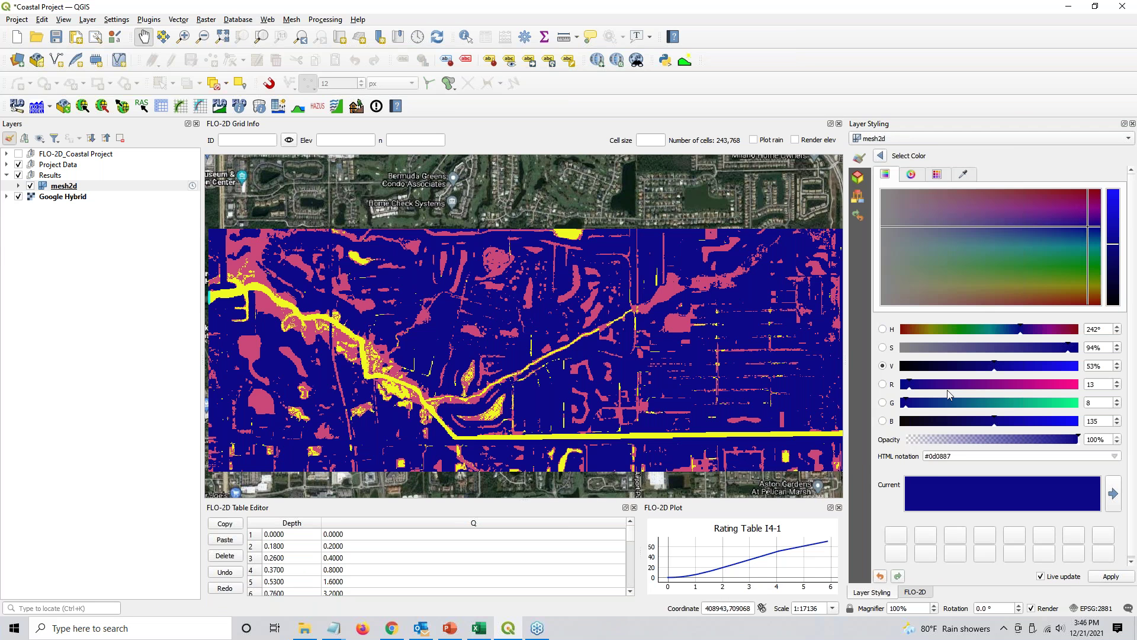
pyautogui.moveTo(951, 455); pyautogui.dragTo(923, 455)
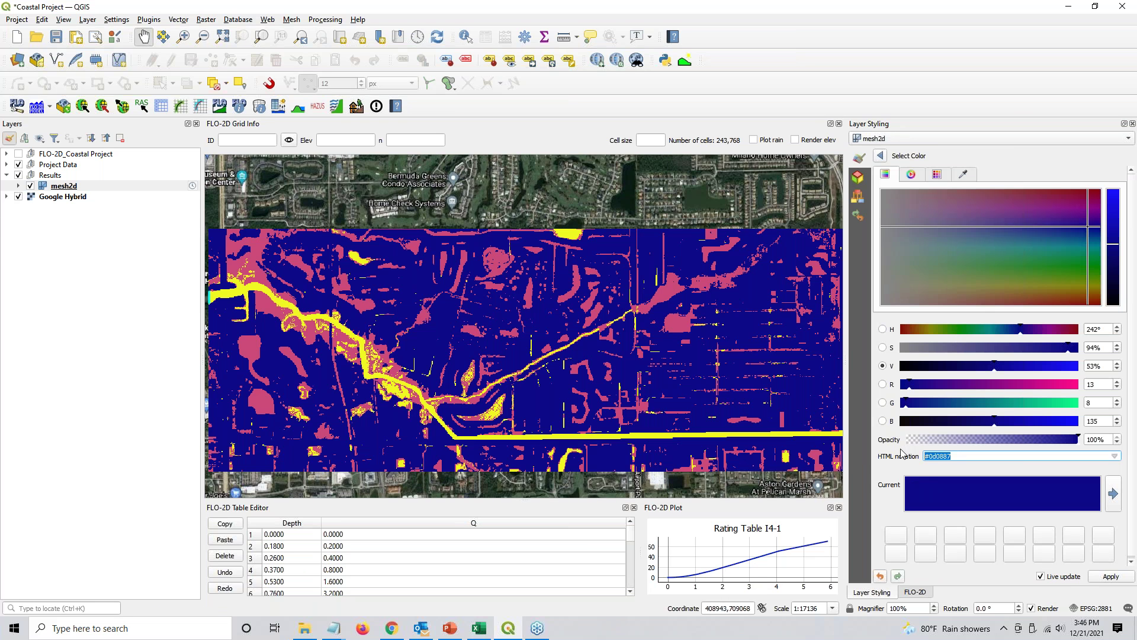
pyautogui.write('#ffff00')
pyautogui.press('Return')
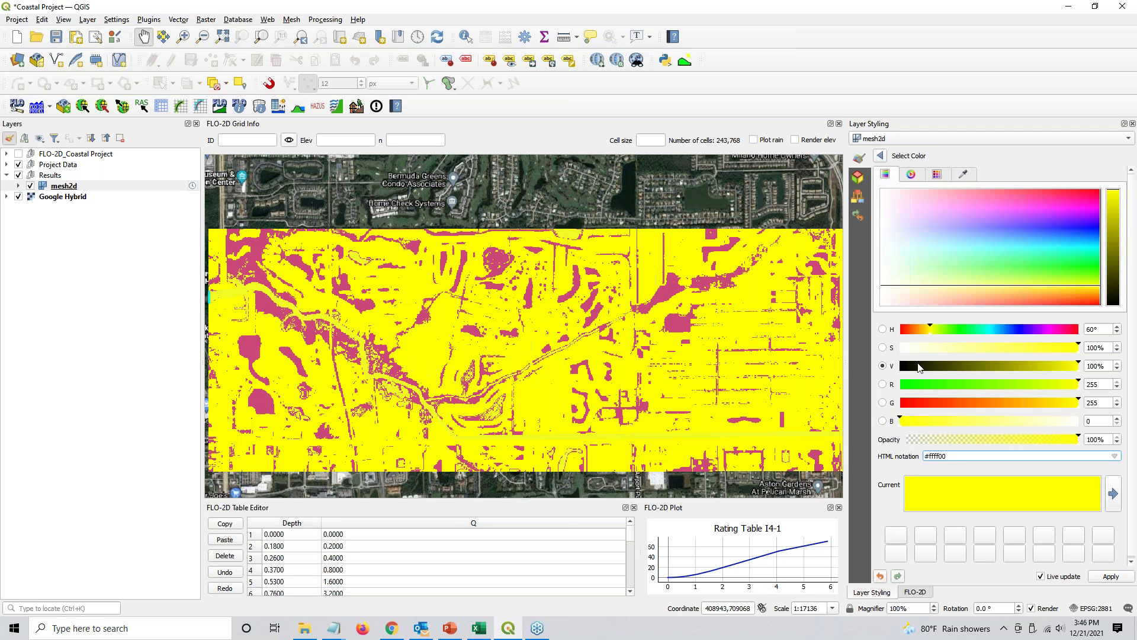
pyautogui.click(880, 156)
# Colour the Medium class Orange
pyautogui.click(949, 353)
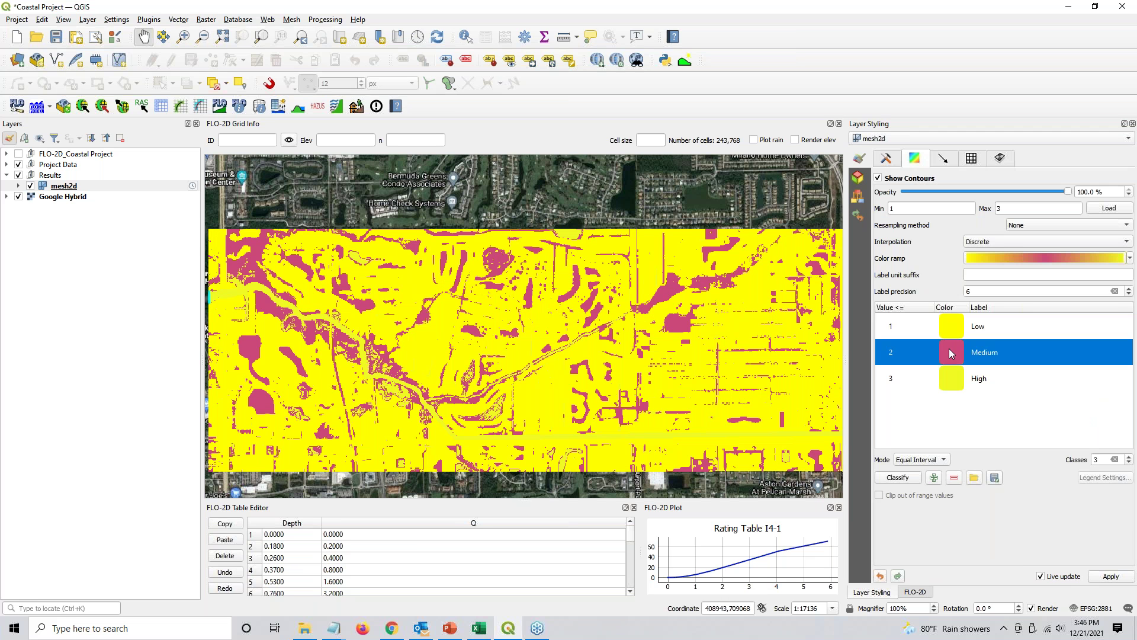
pyautogui.click(949, 353)
pyautogui.click(1003, 455)
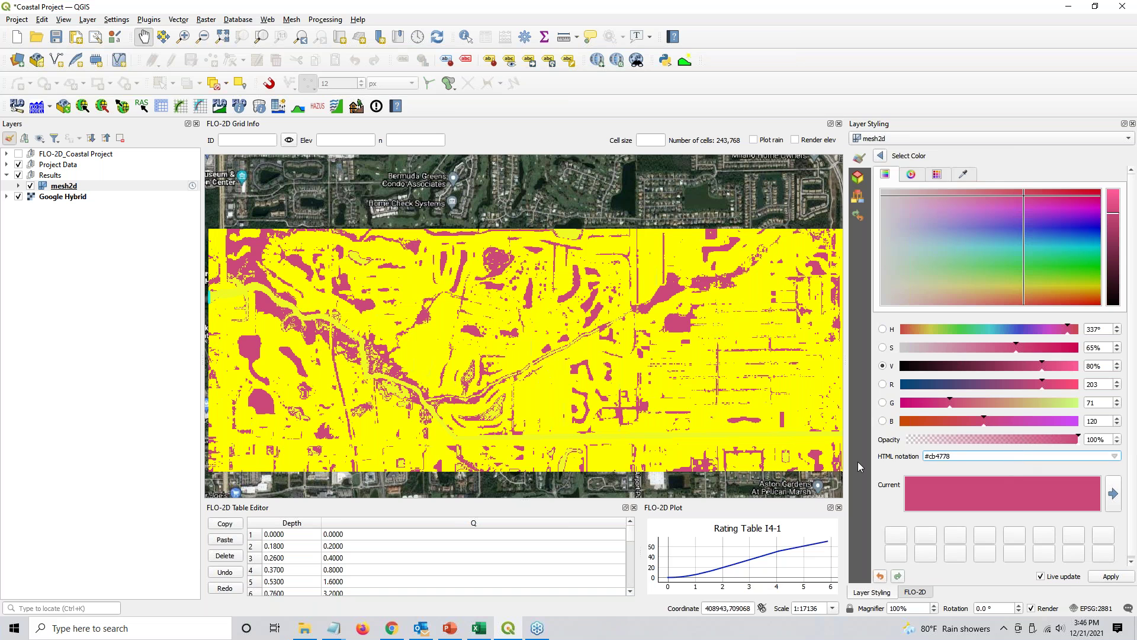
pyautogui.press('BackSpace')
pyautogui.press('BackSpace')
pyautogui.press('BackSpace')
pyautogui.press('BackSpace')
pyautogui.press('BackSpace')
pyautogui.press('BackSpace')
pyautogui.write('Orange')
pyautogui.press('Return')
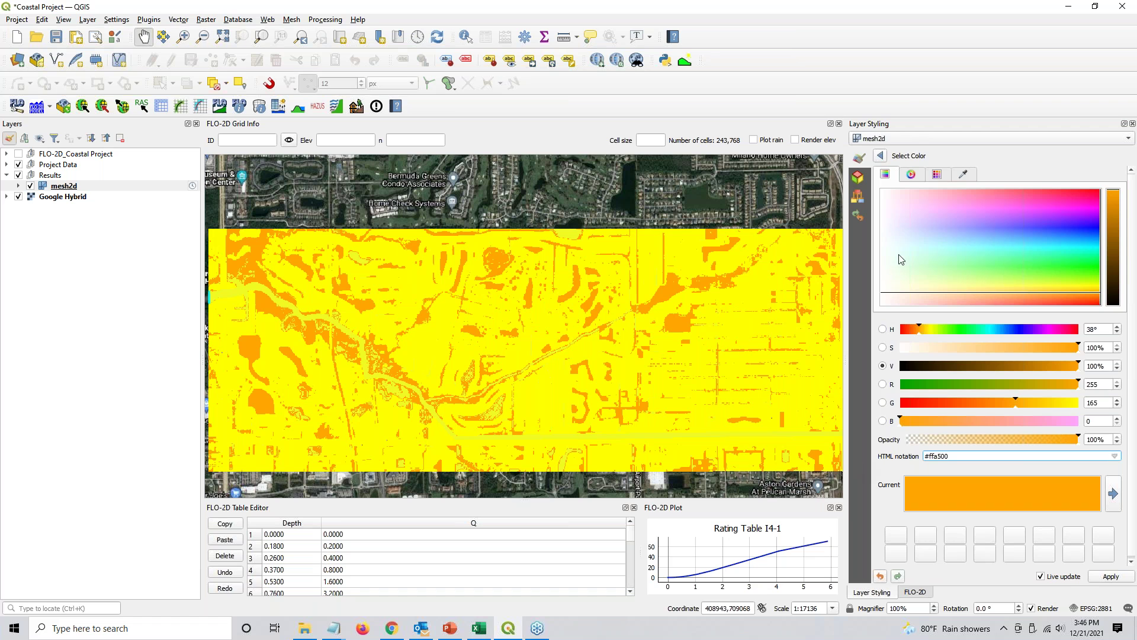
pyautogui.click(880, 155)
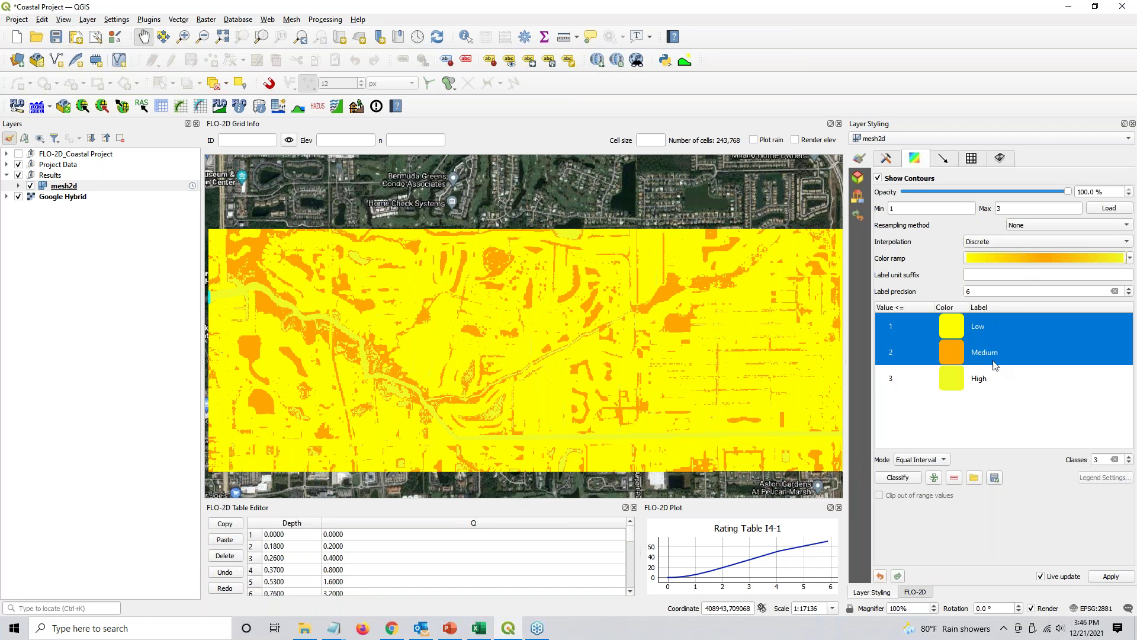
# Colour the High class red (#ff0000)
pyautogui.click(959, 379)
pyautogui.moveTo(946, 453); pyautogui.dragTo(902, 462)
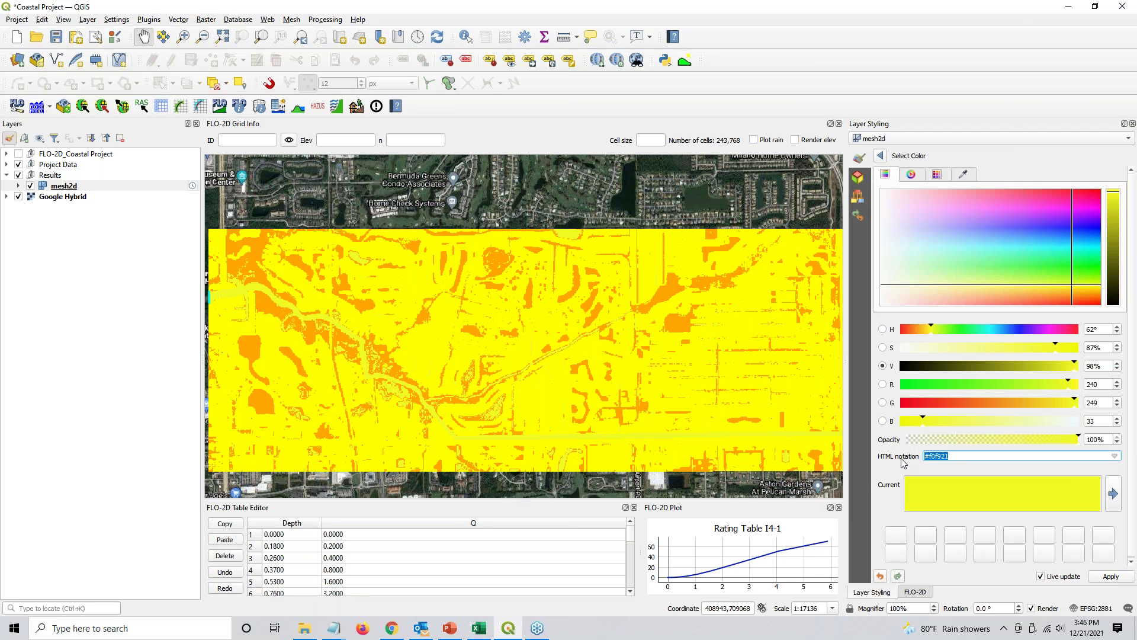
pyautogui.write('#ff0000')
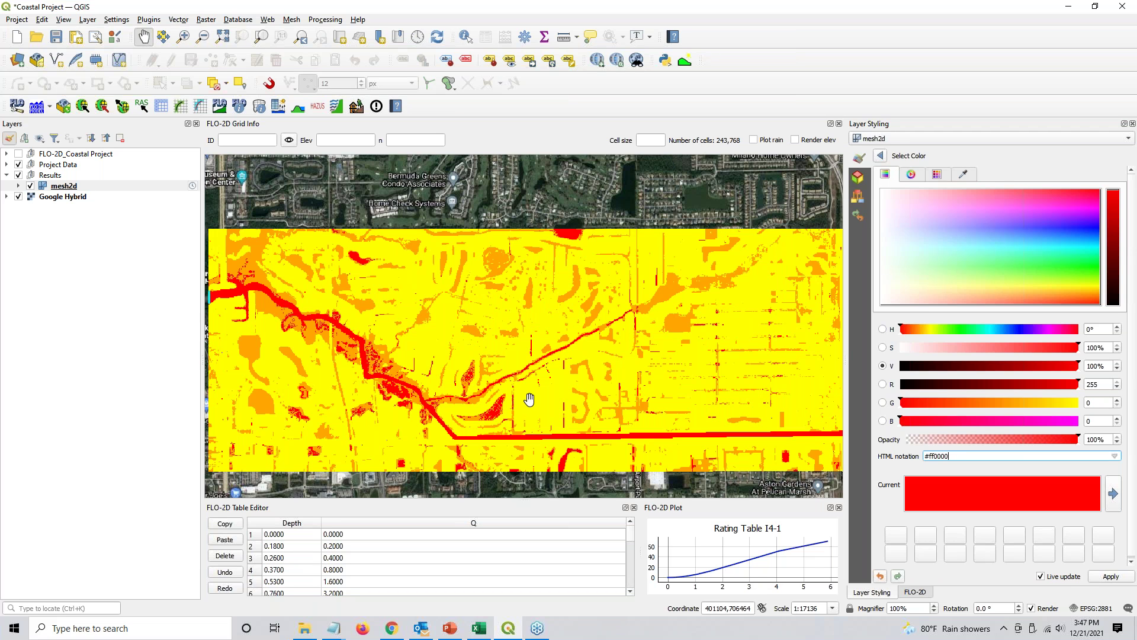
pyautogui.click(880, 155)
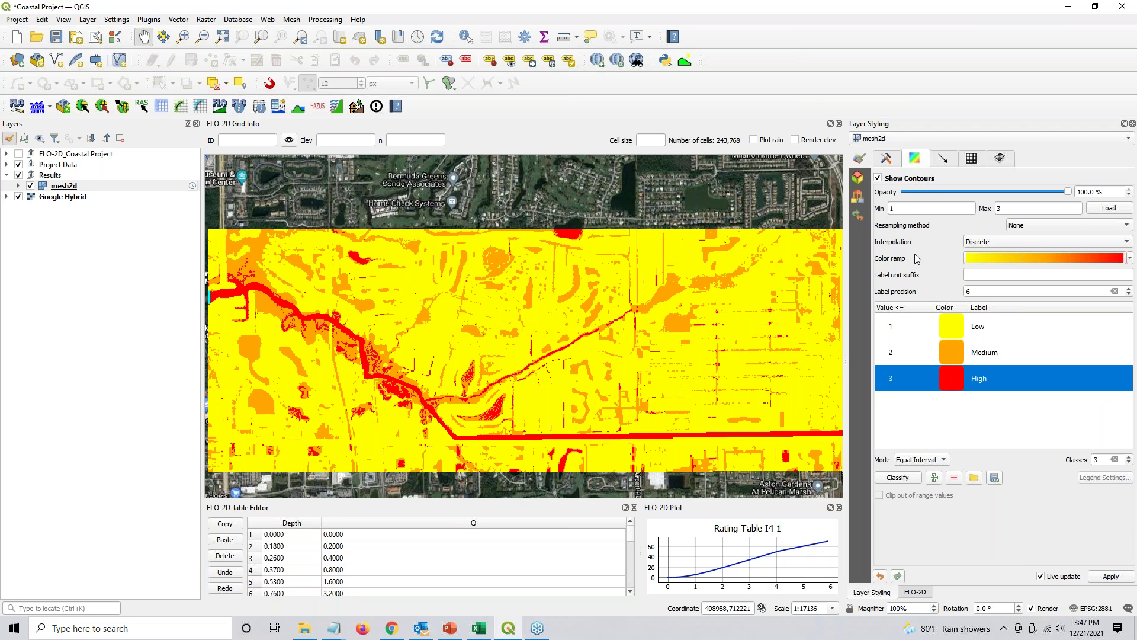
# Compare the Hazard Depth 2 and Hazard Depth and Velocity 2 datasets, leaving Hazard Depth and Velocity 2 displayed
pyautogui.click(888, 159)
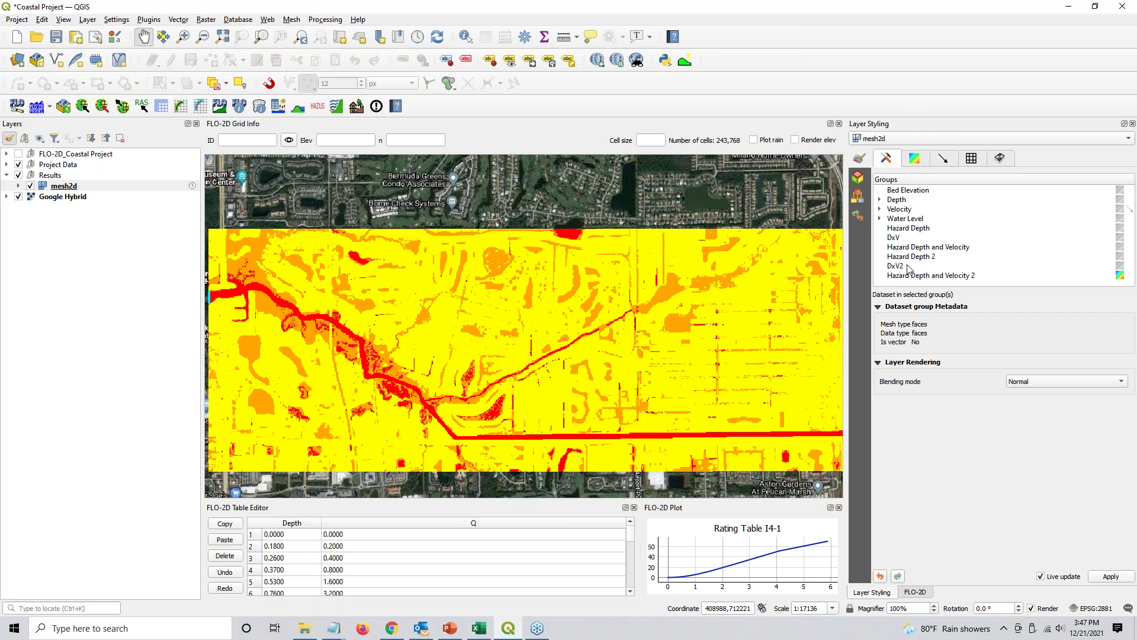
pyautogui.click(1120, 257)
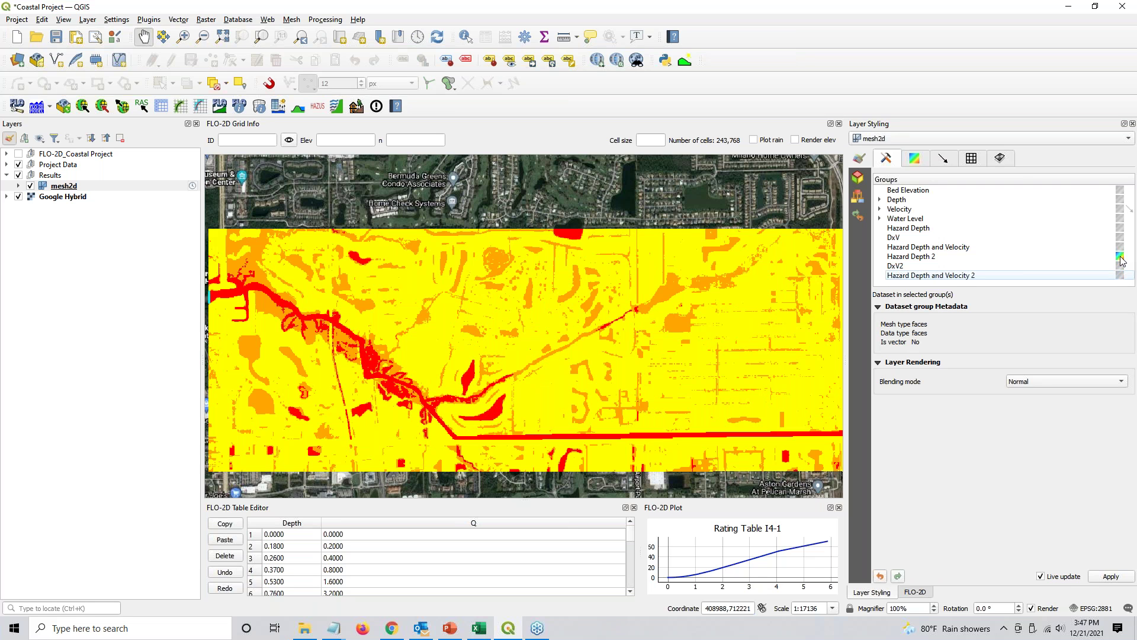
pyautogui.click(1120, 275)
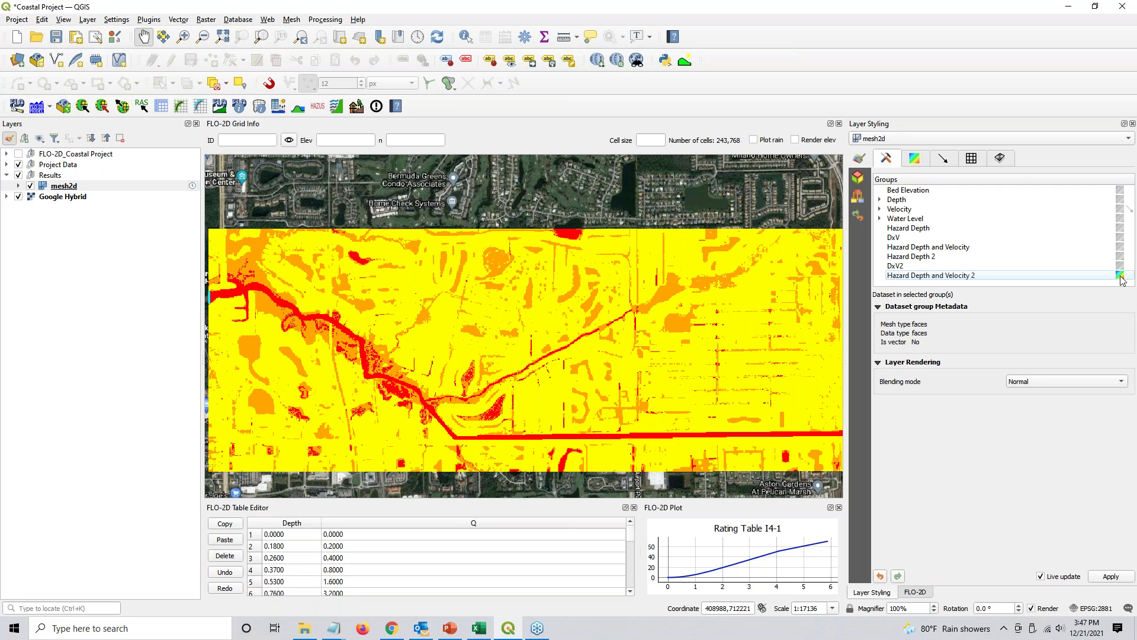
pyautogui.click(1119, 257)
pyautogui.click(1120, 276)
# Bring the untitled Notepad note with the hazard expressions forward and scroll to the line starts
pyautogui.moveTo(333, 627)
pyautogui.click(292, 605)
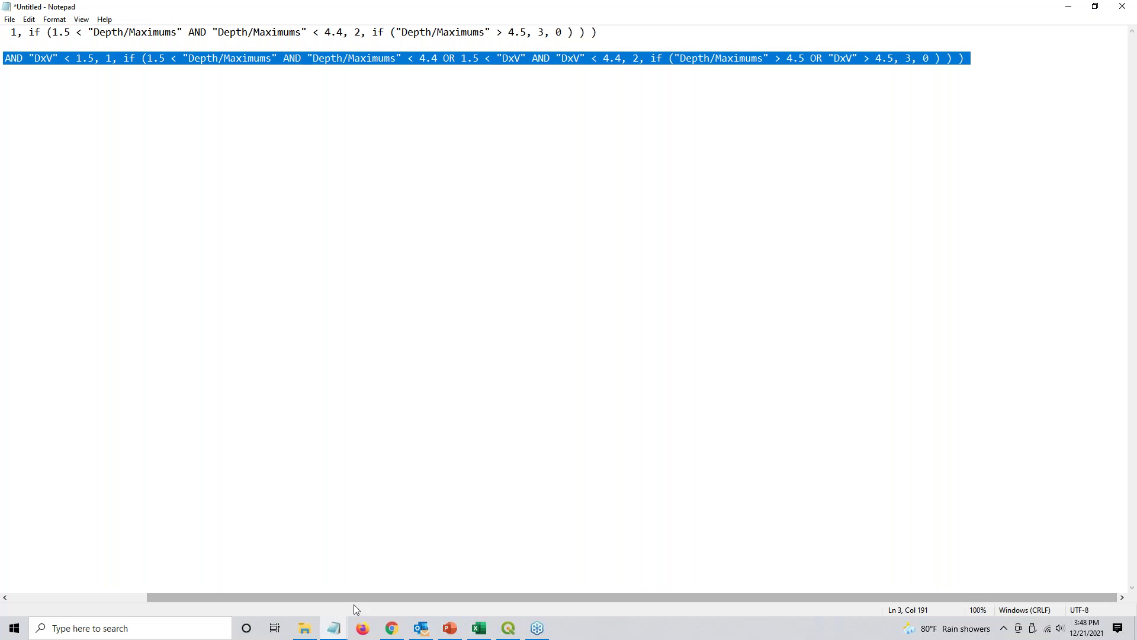
pyautogui.moveTo(354, 598); pyautogui.dragTo(156, 597)
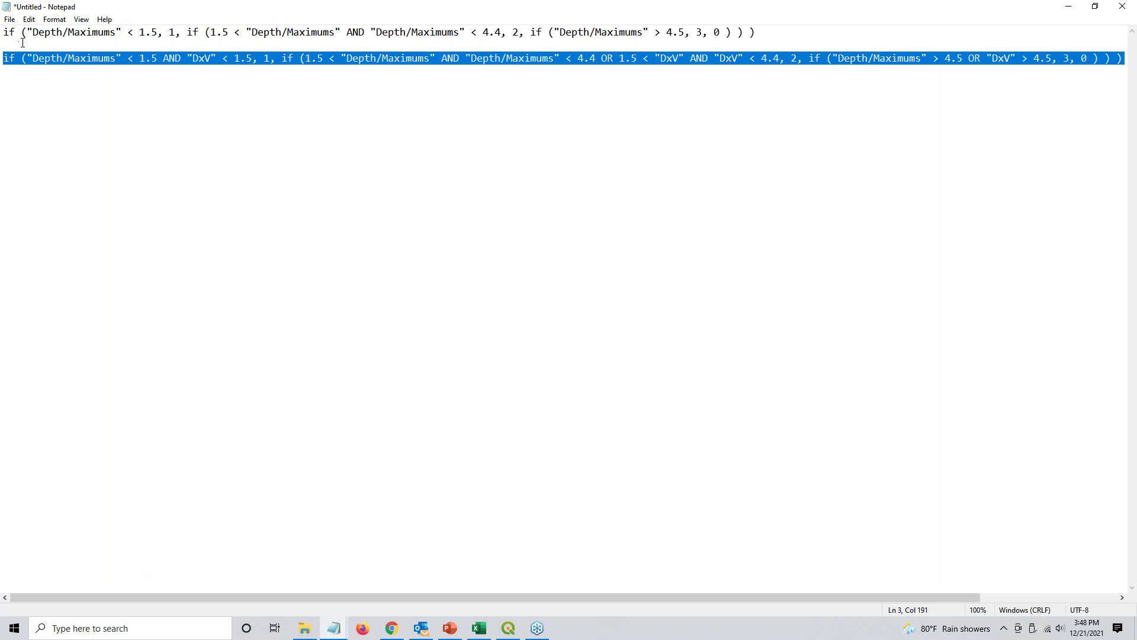